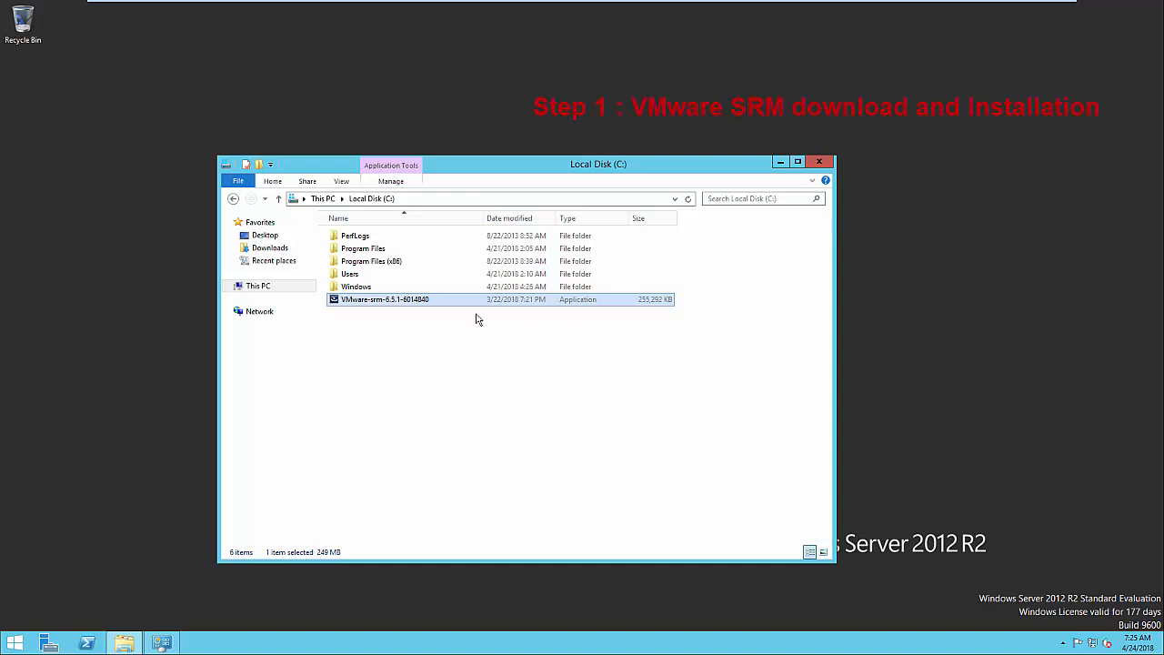
# Launch the VMware-srm-6.5.1-6014840 installer and allow it past the security warning
pyautogui.doubleClick(418, 301)
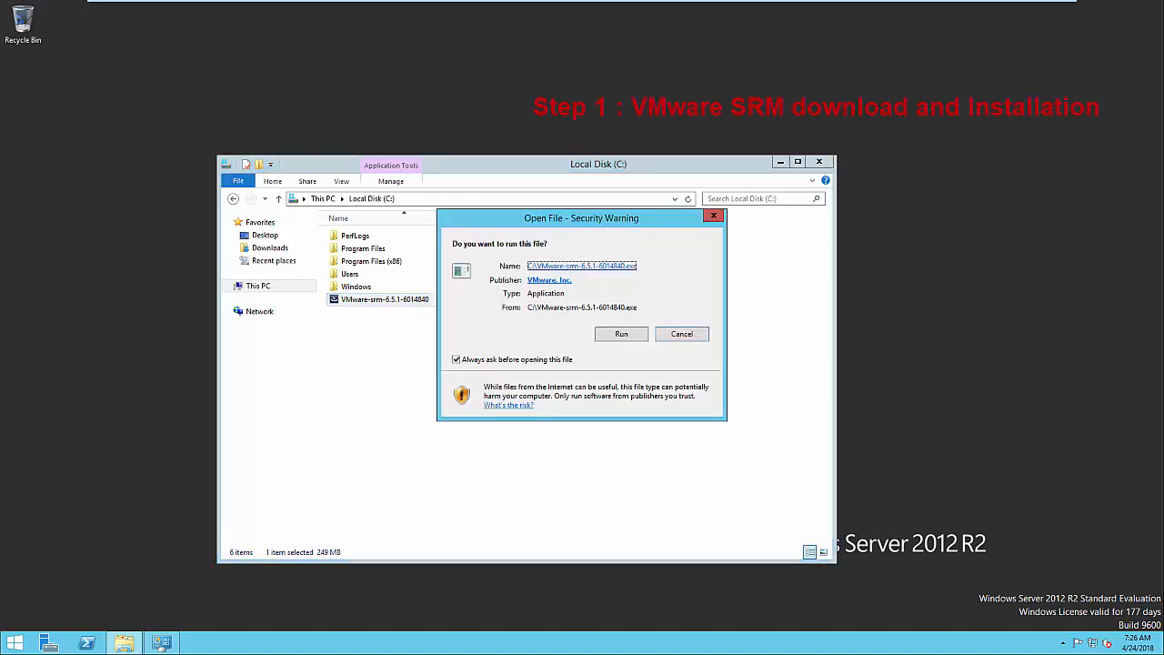
pyautogui.click(624, 335)
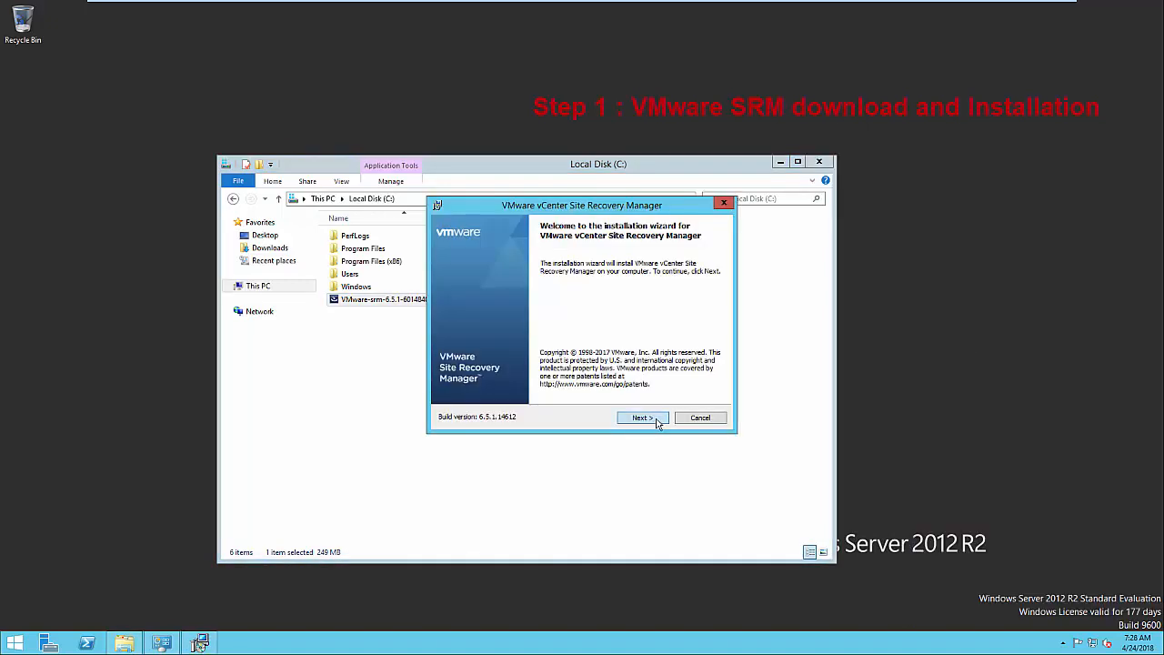
# Accept the SRM license agreement and keep the default C:\Program Files destination folder
pyautogui.click(656, 420)
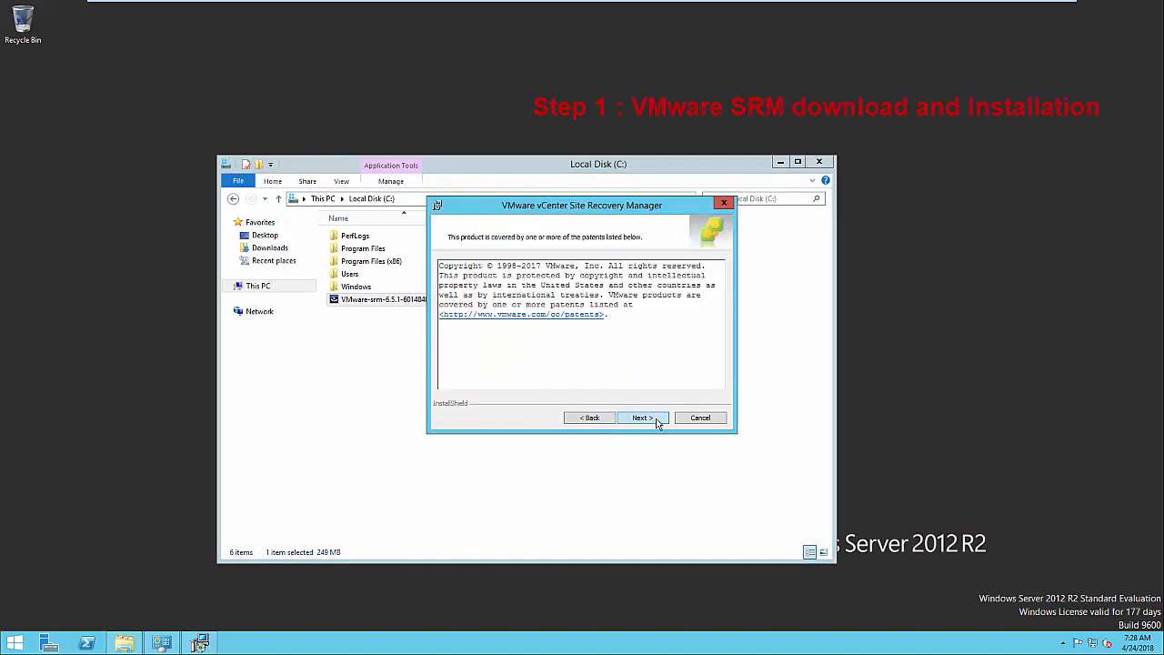
pyautogui.click(656, 420)
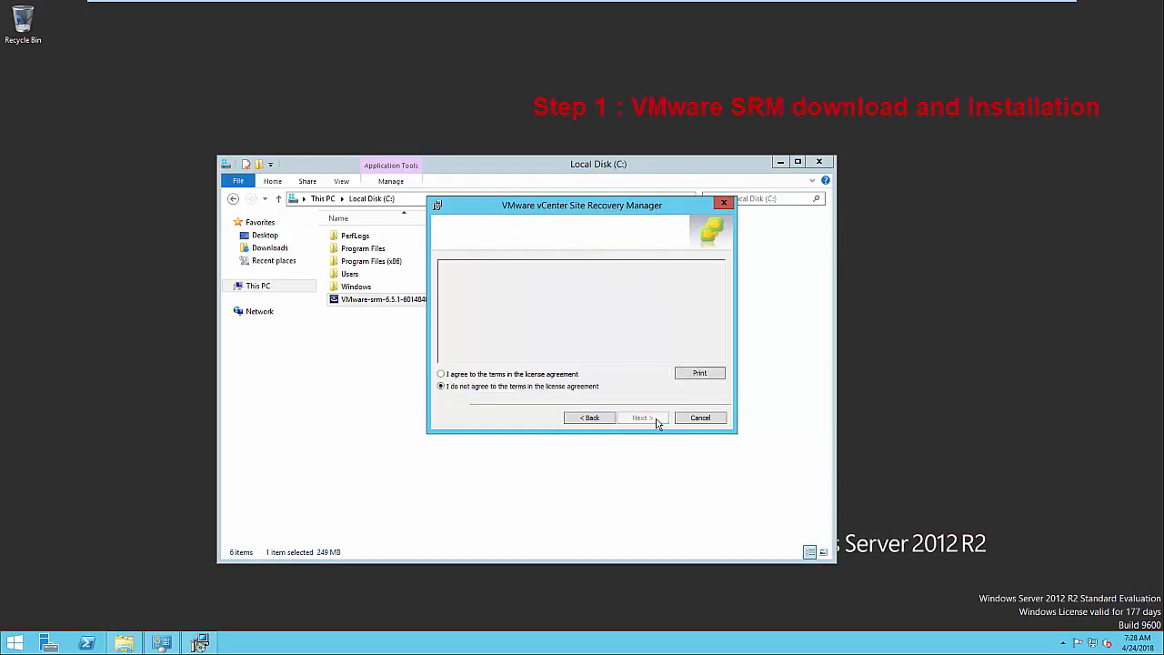
pyautogui.click(563, 375)
pyautogui.click(643, 419)
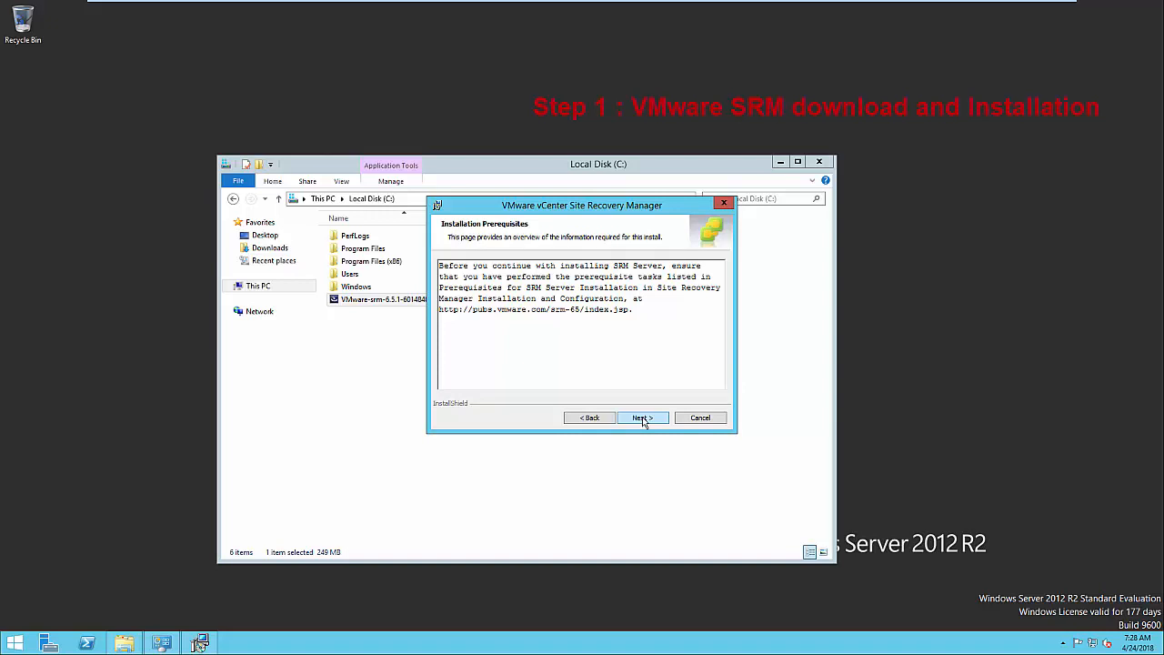
pyautogui.click(643, 418)
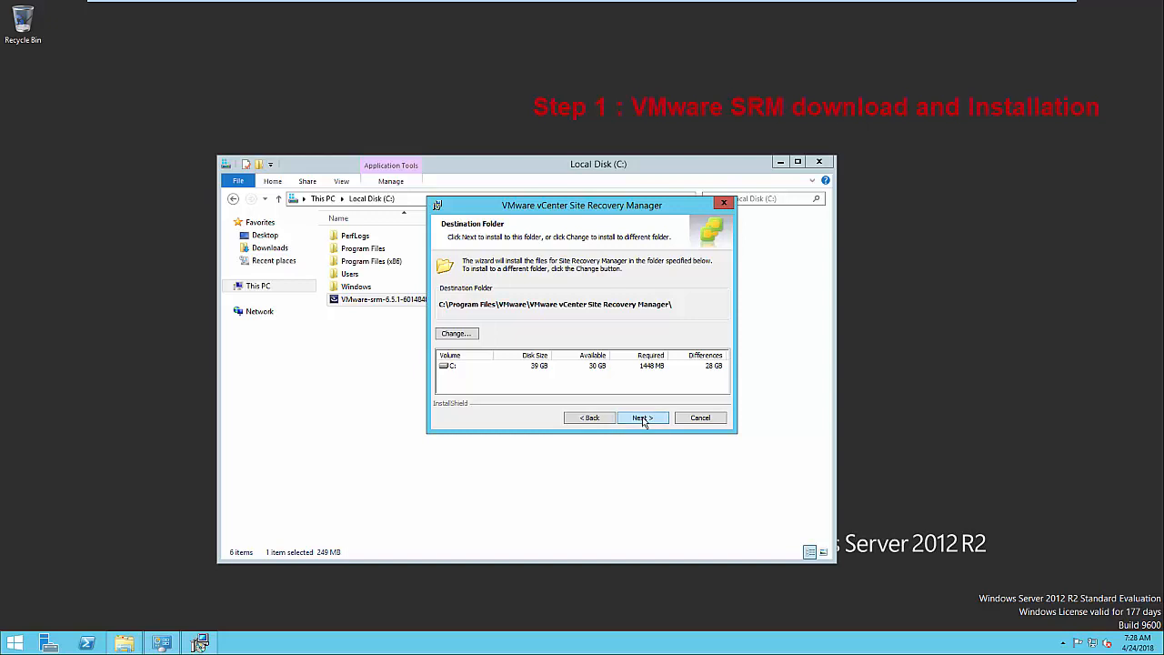
pyautogui.click(643, 418)
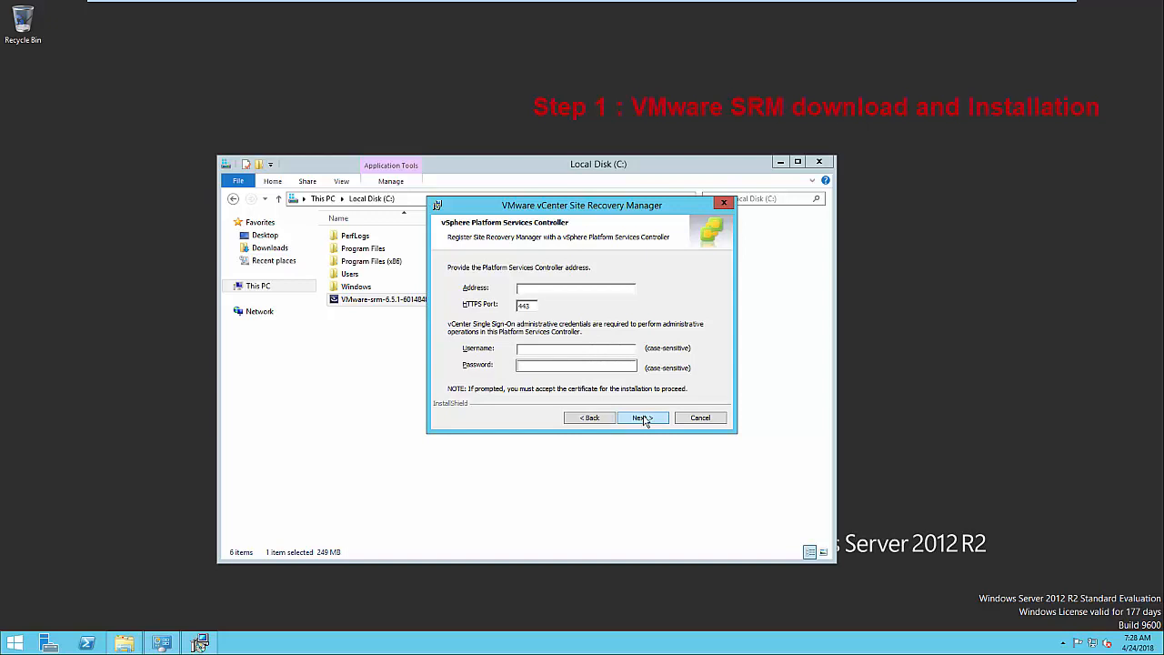
# Enter PSC vcentersitea.itproguide.com with the SSO administrator account and password, then accept its certificate
pyautogui.write('vcentersitea.itproguide.com')
pyautogui.press('Tab')
pyautogui.press('Tab')
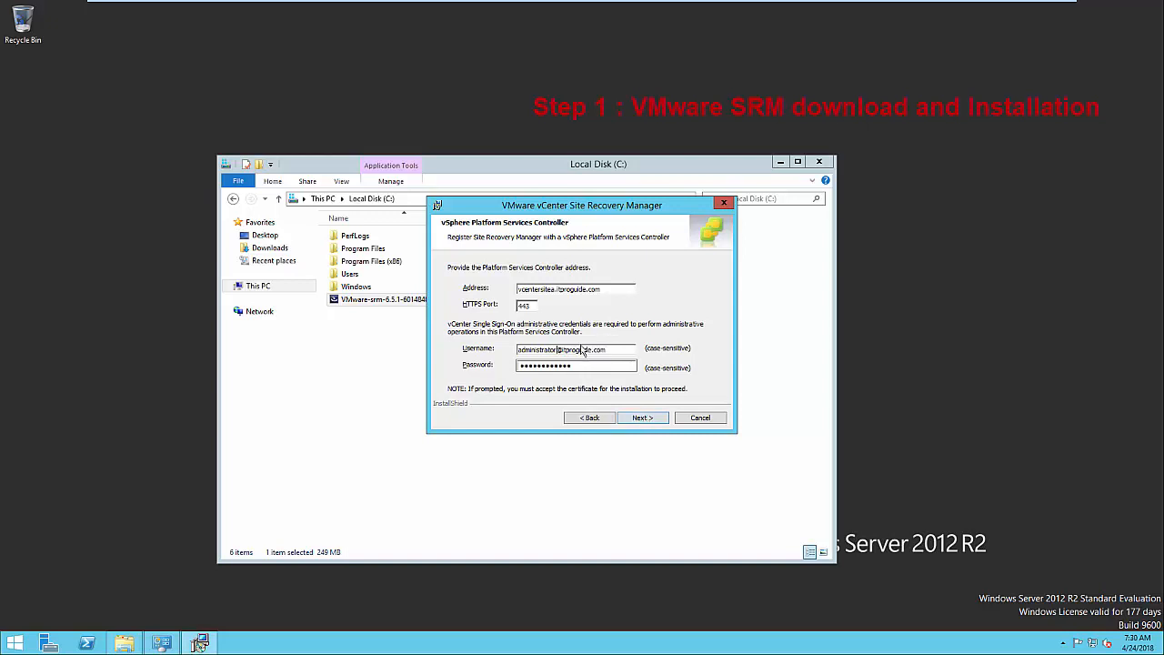
pyautogui.click(641, 418)
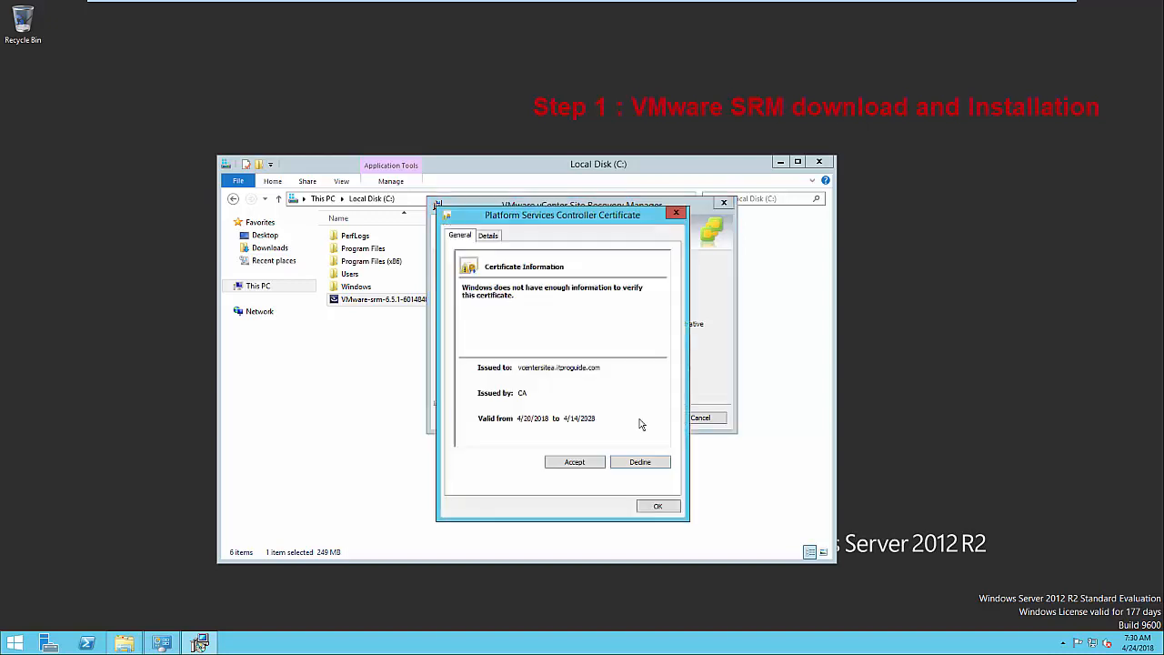
pyautogui.click(574, 462)
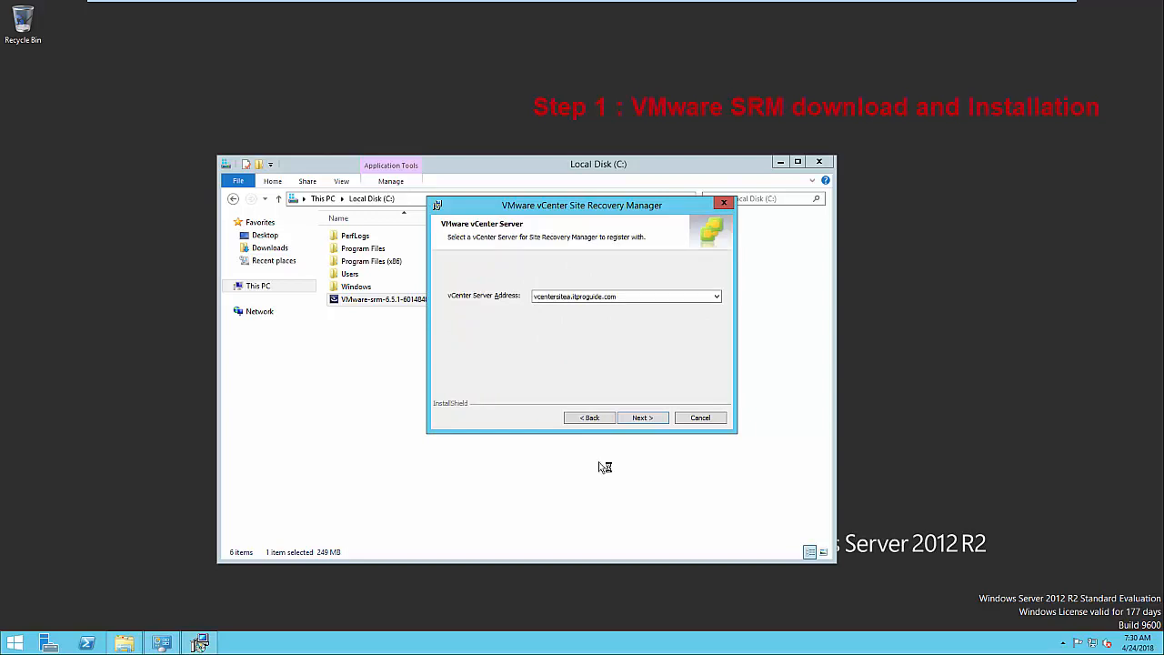
# Confirm vcentersitea.itproguide.com as vCenter and enter the administrator's e-mail address for the extension
pyautogui.click(642, 420)
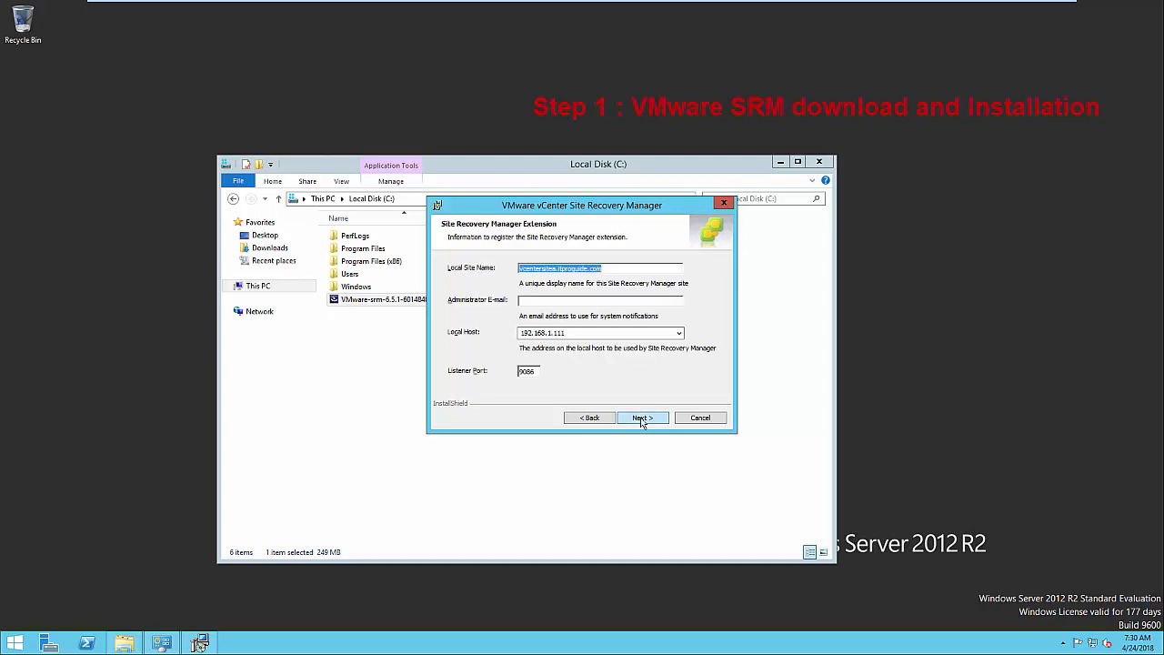
pyautogui.click(609, 301)
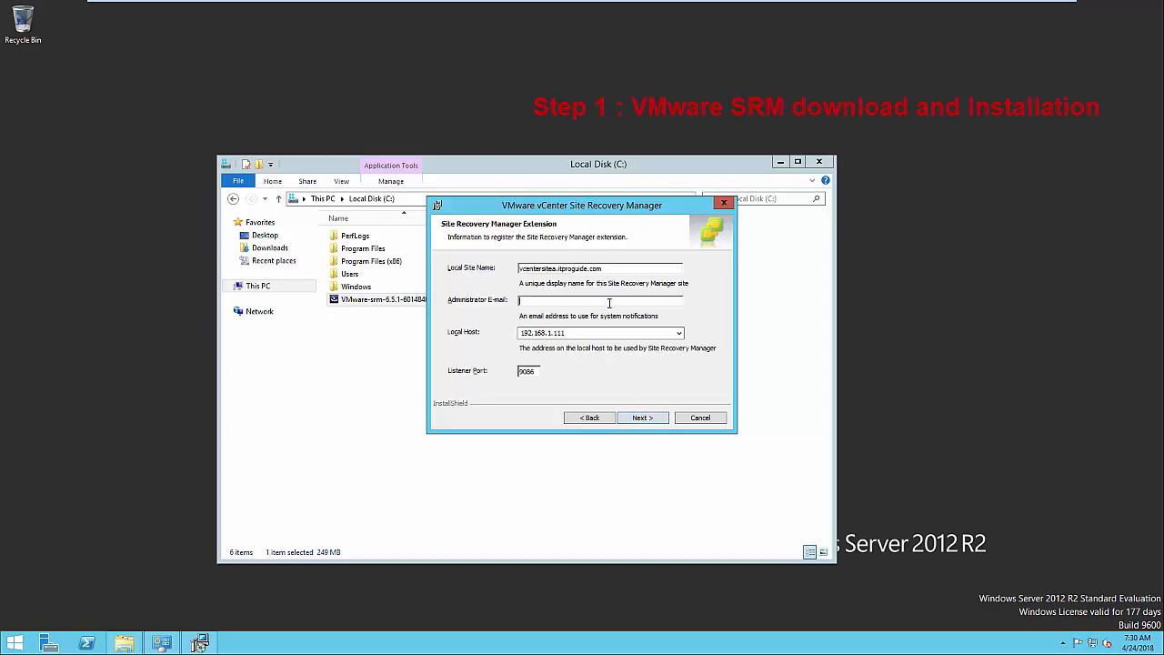
pyautogui.click(643, 418)
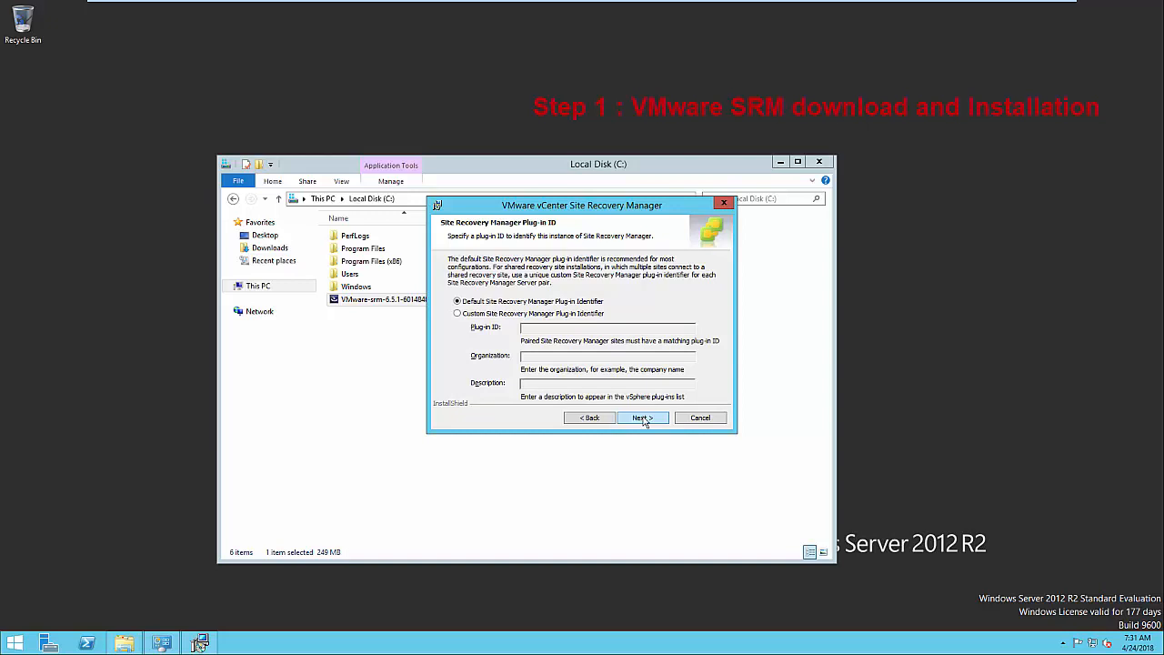
# Keep the default plug-in ID and generate a certificate for organization ITProguide, unit Training
pyautogui.click(643, 418)
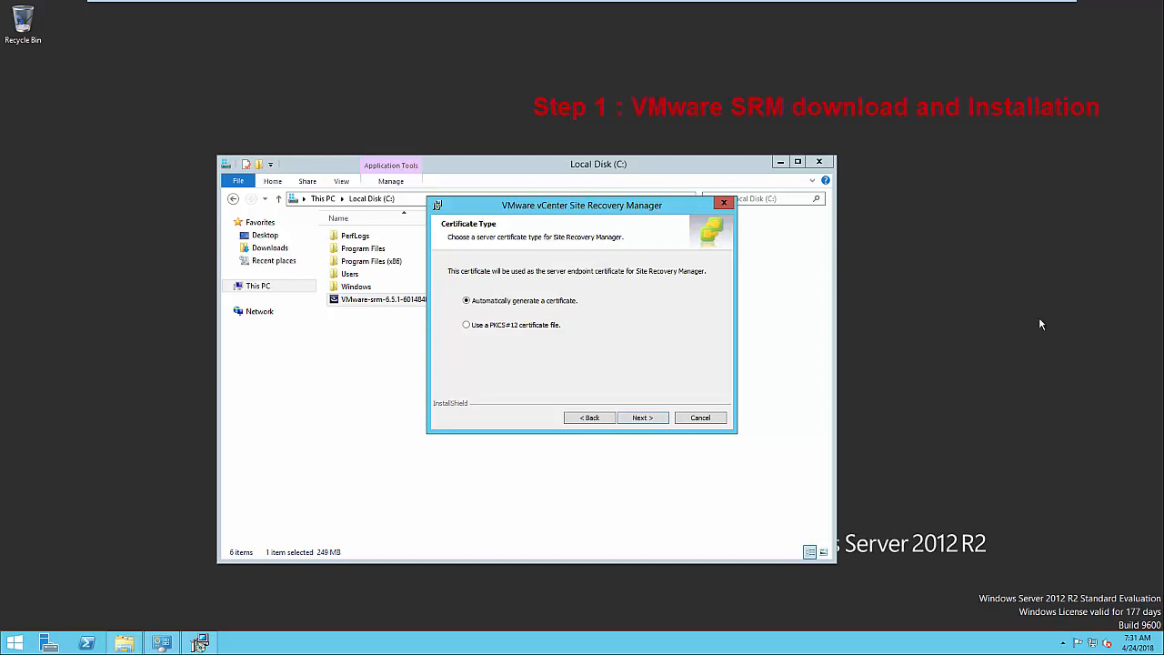
pyautogui.click(641, 418)
pyautogui.write('IT')
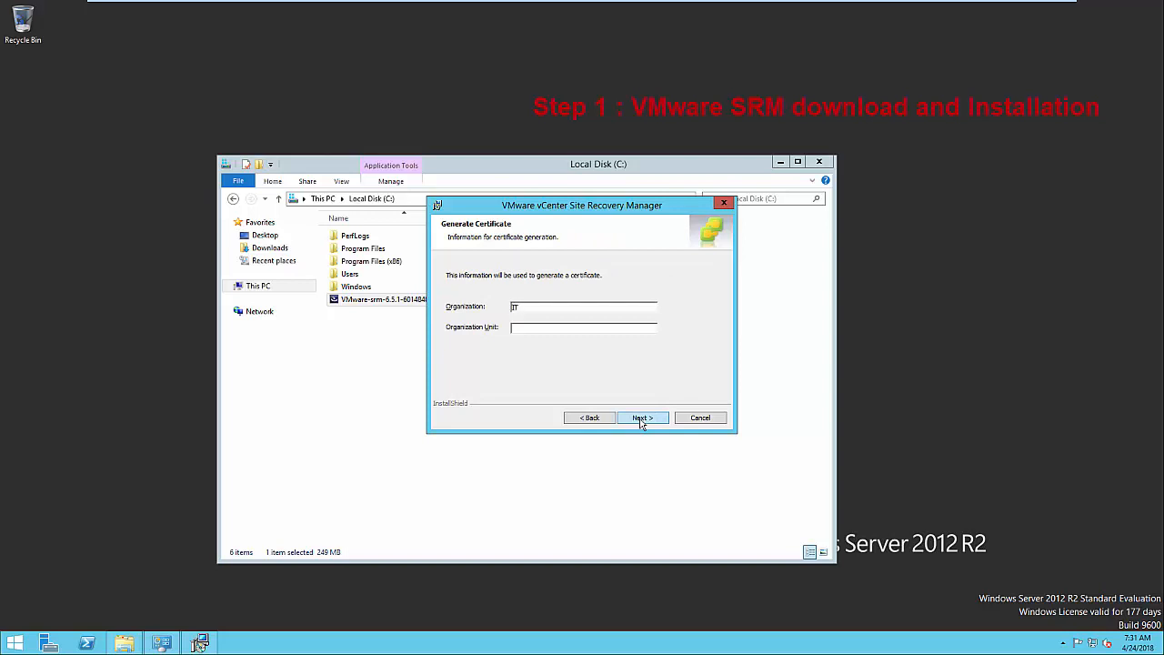
pyautogui.write('Proguide.')
pyautogui.press('Tab')
pyautogui.write('Training')
pyautogui.click(643, 418)
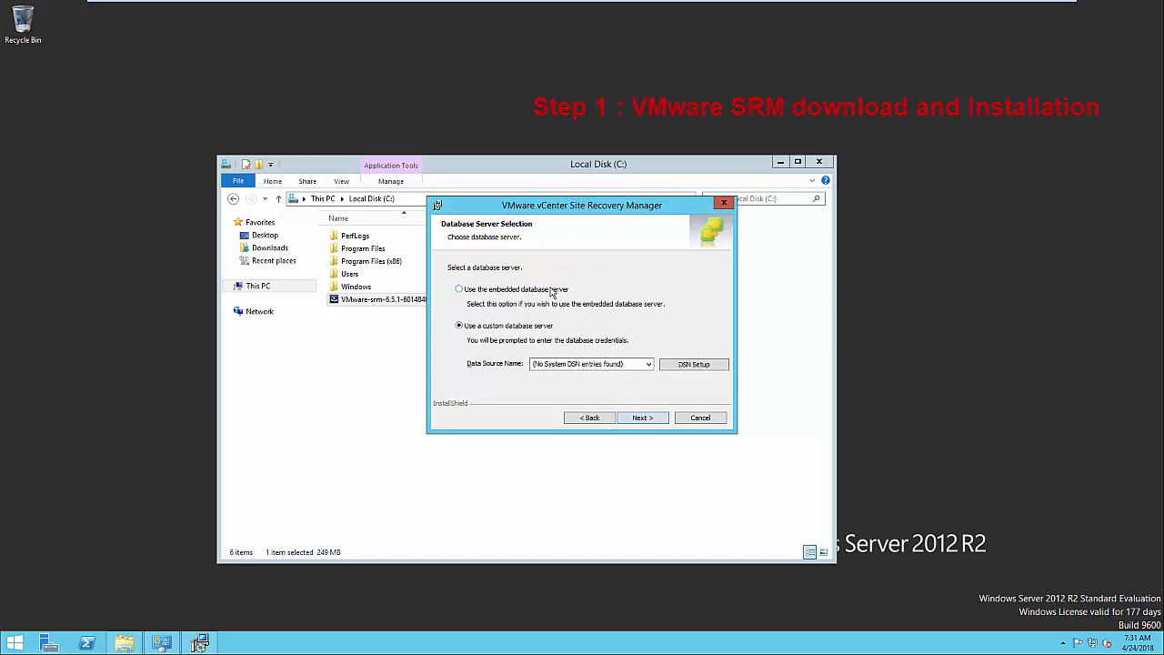
# Check the ODBC DSN setup, then select the embedded database server instead
pyautogui.click(607, 364)
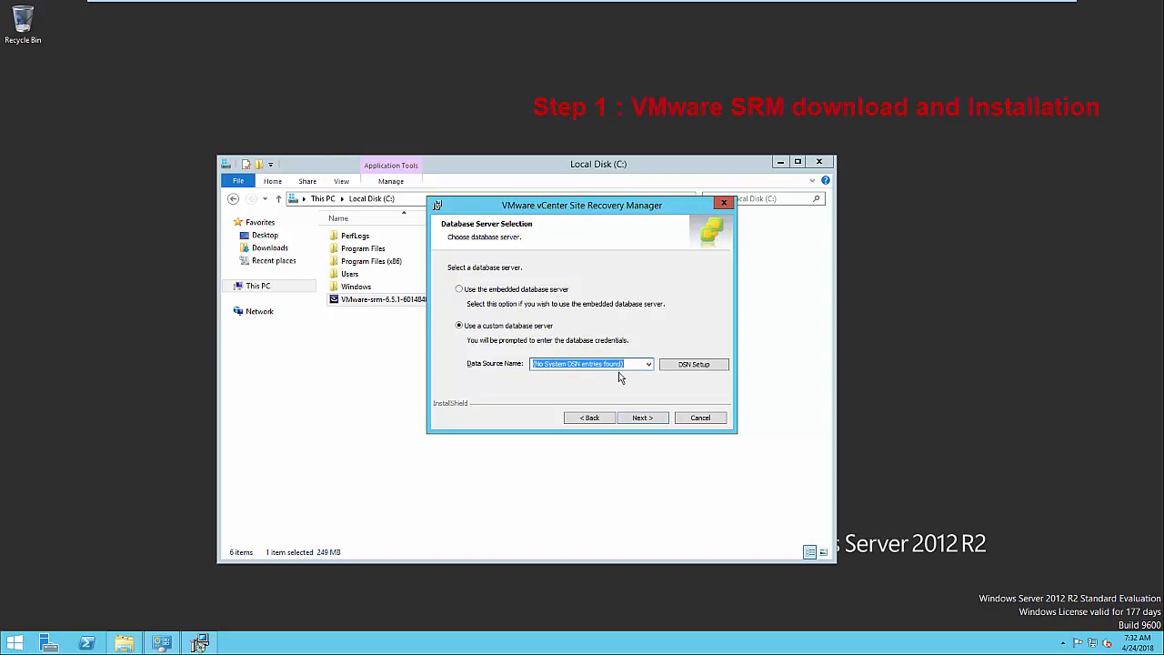
pyautogui.click(680, 366)
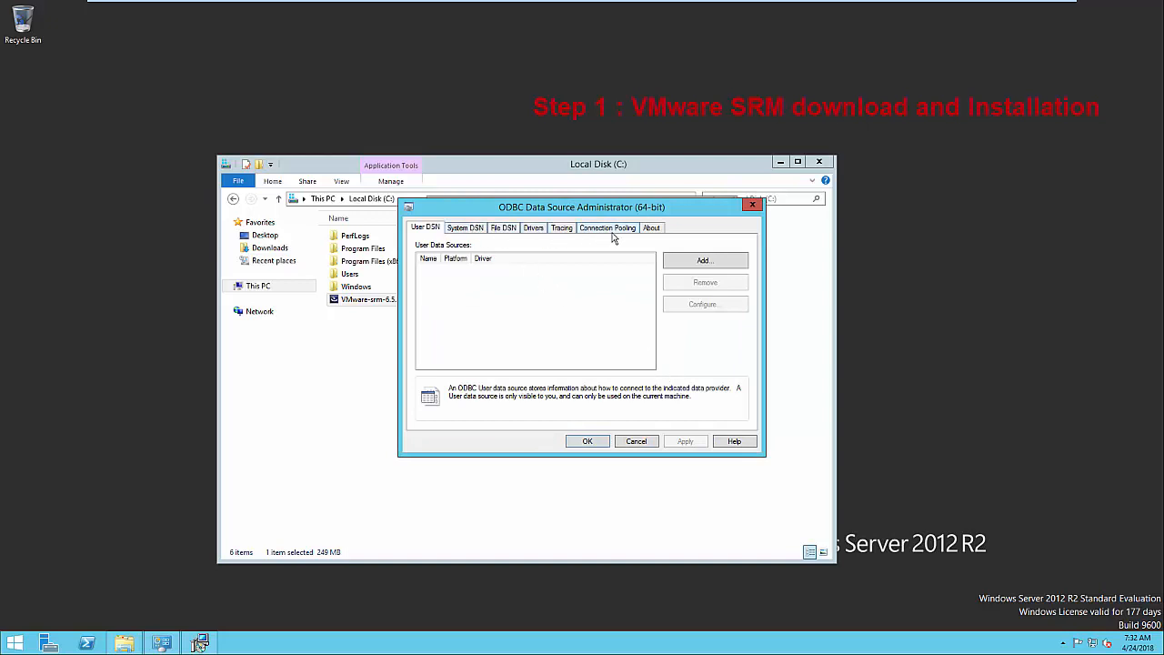
pyautogui.click(587, 441)
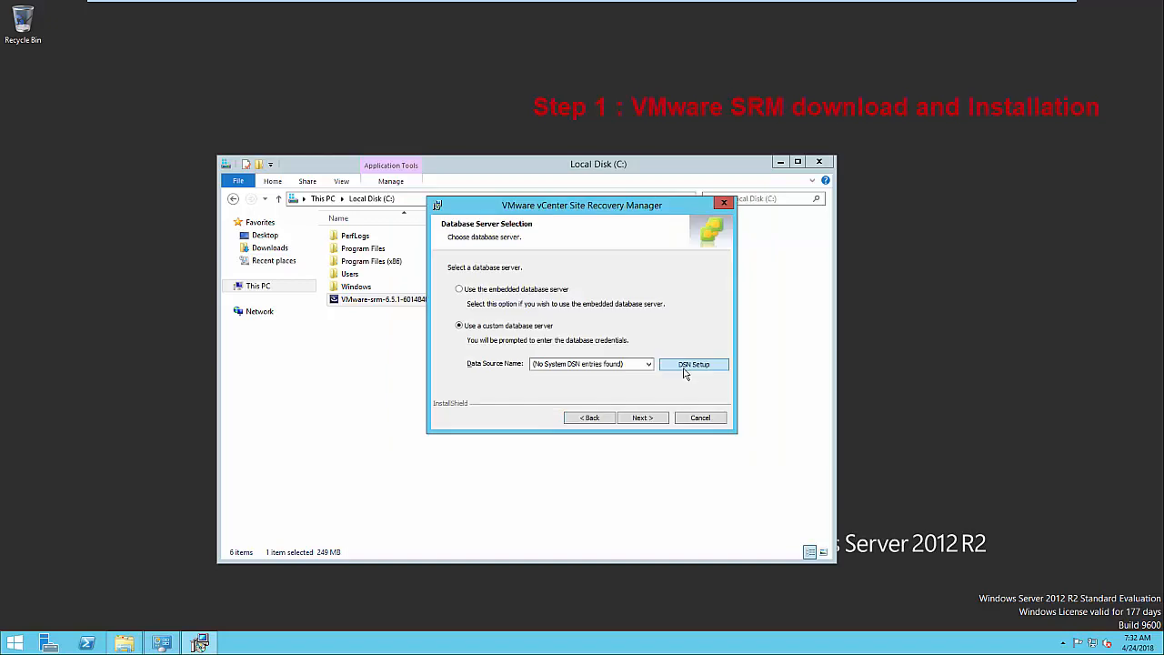
pyautogui.click(534, 290)
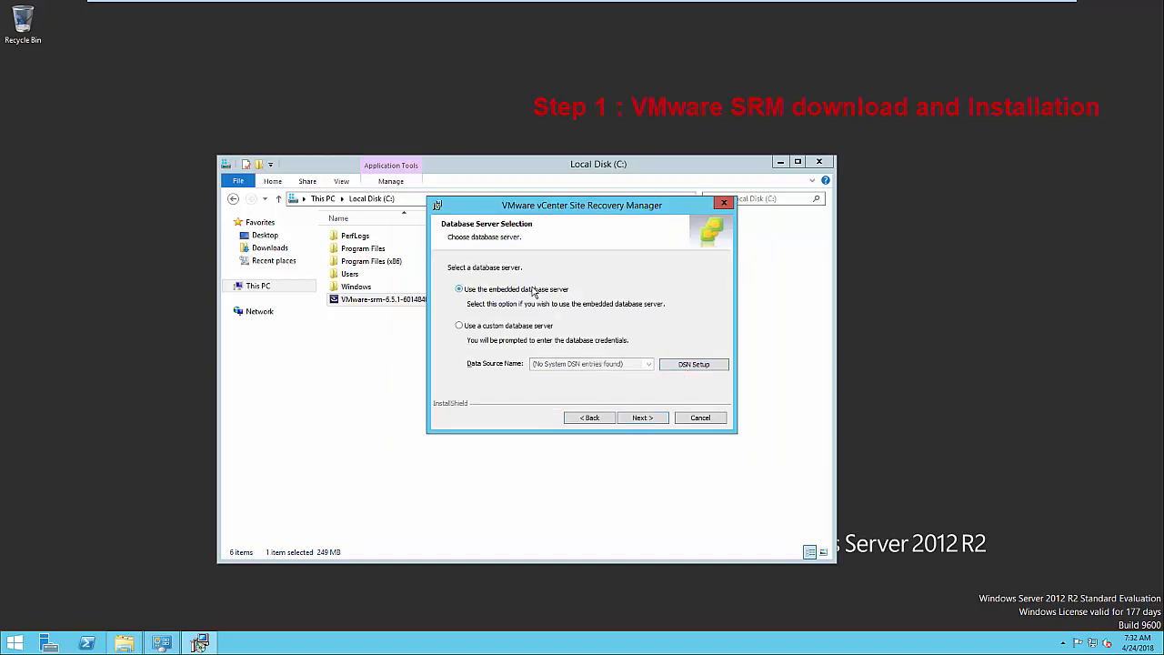
pyautogui.click(642, 420)
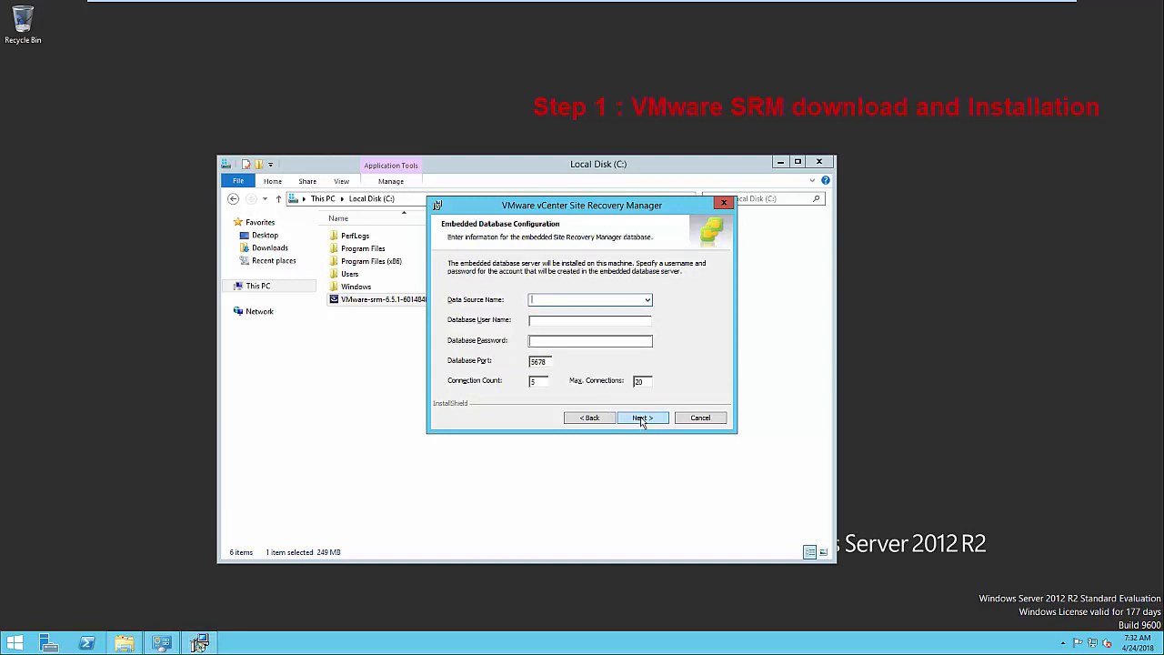
# Name the embedded database SRM_SITEA, keep Local System, and install SRM to completion
pyautogui.write('SRM_SITEA')
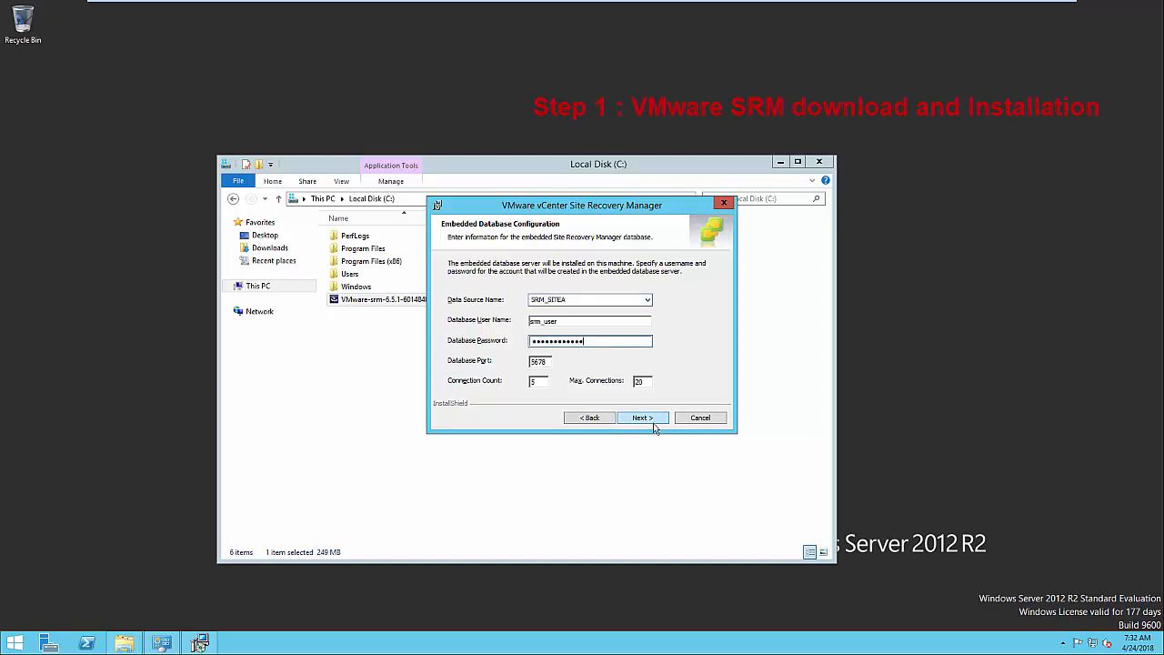
pyautogui.click(653, 422)
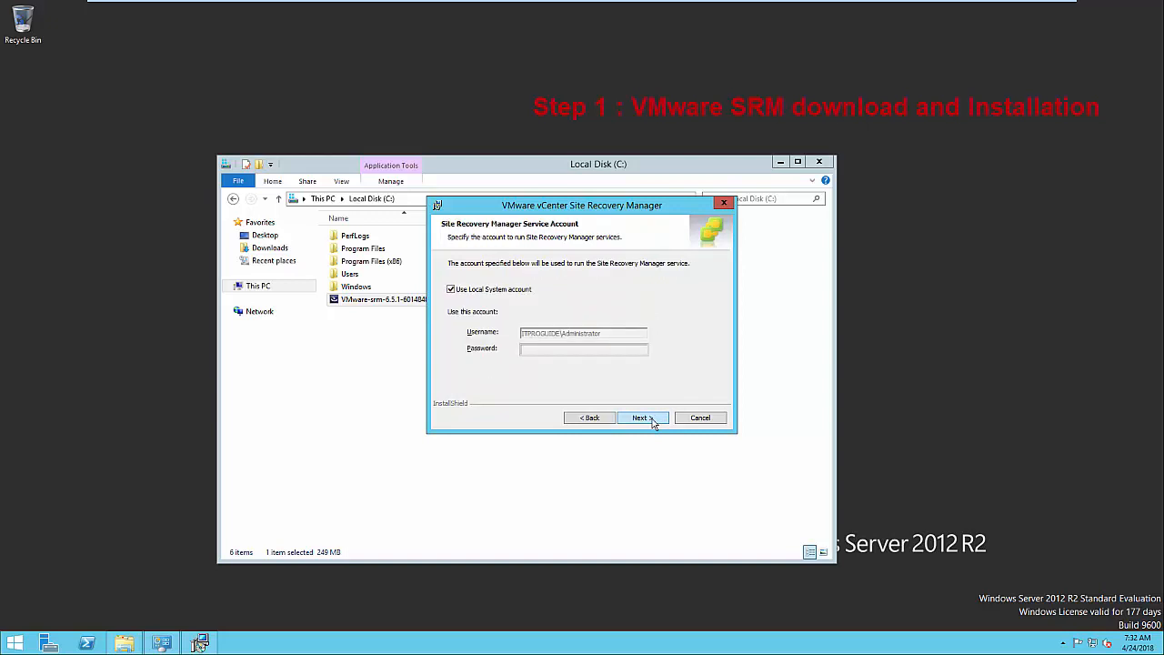
pyautogui.click(652, 423)
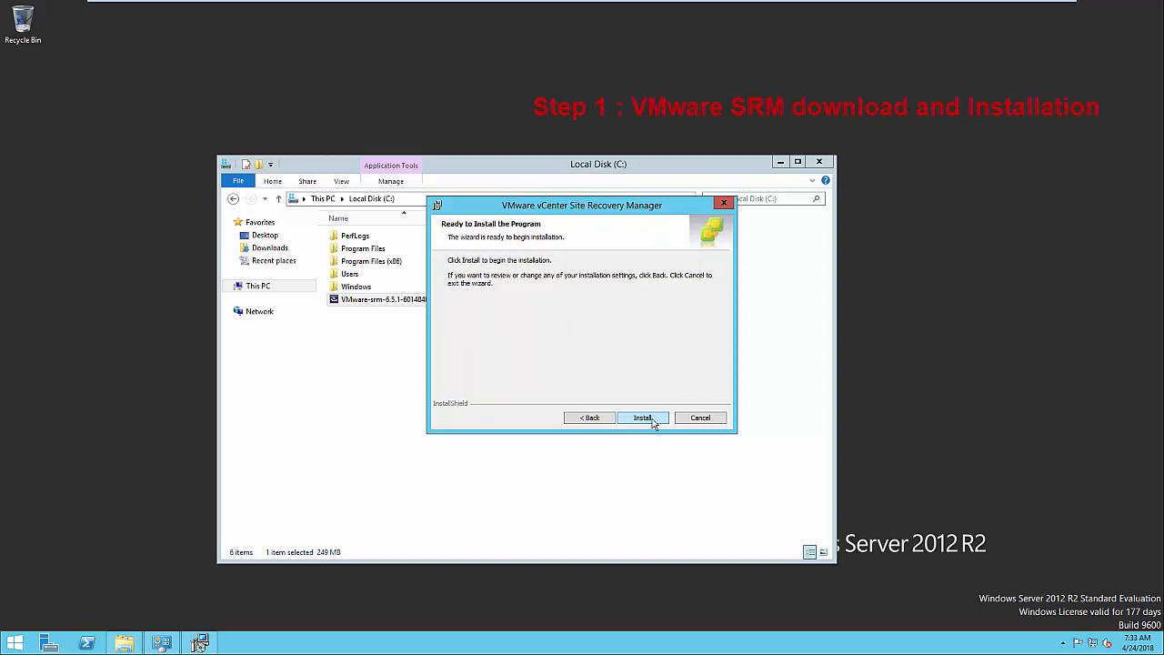
pyautogui.click(652, 423)
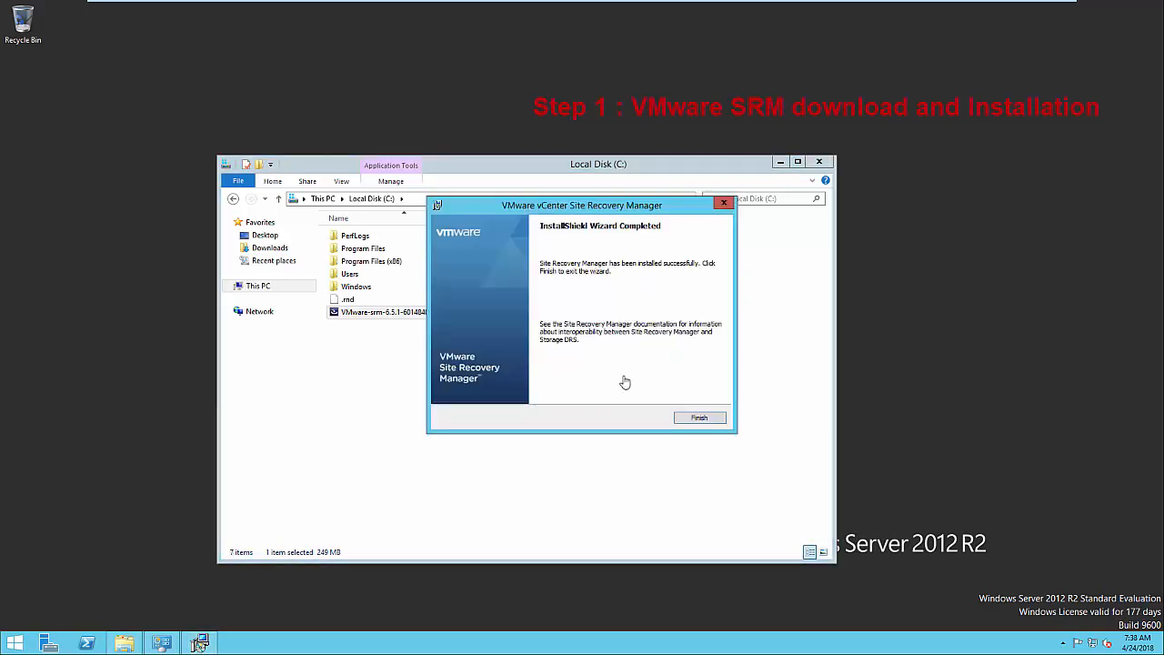
pyautogui.click(700, 419)
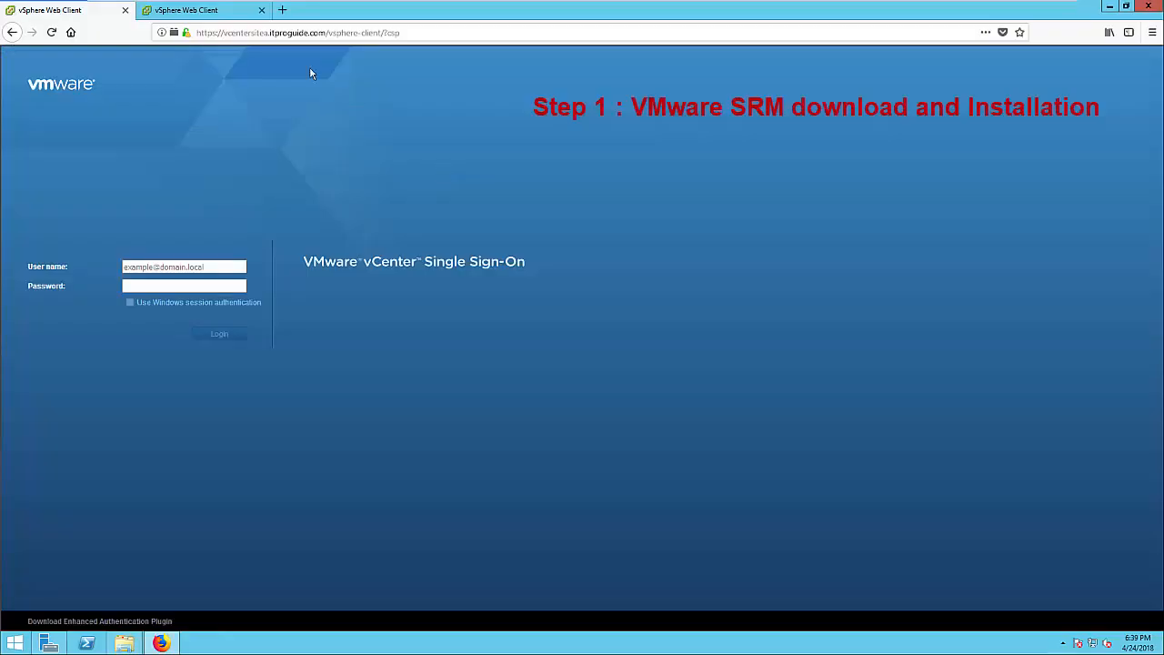
# Sign in to the vSphere Web Client and go to Site Recovery from the Home menu
pyautogui.click(272, 33)
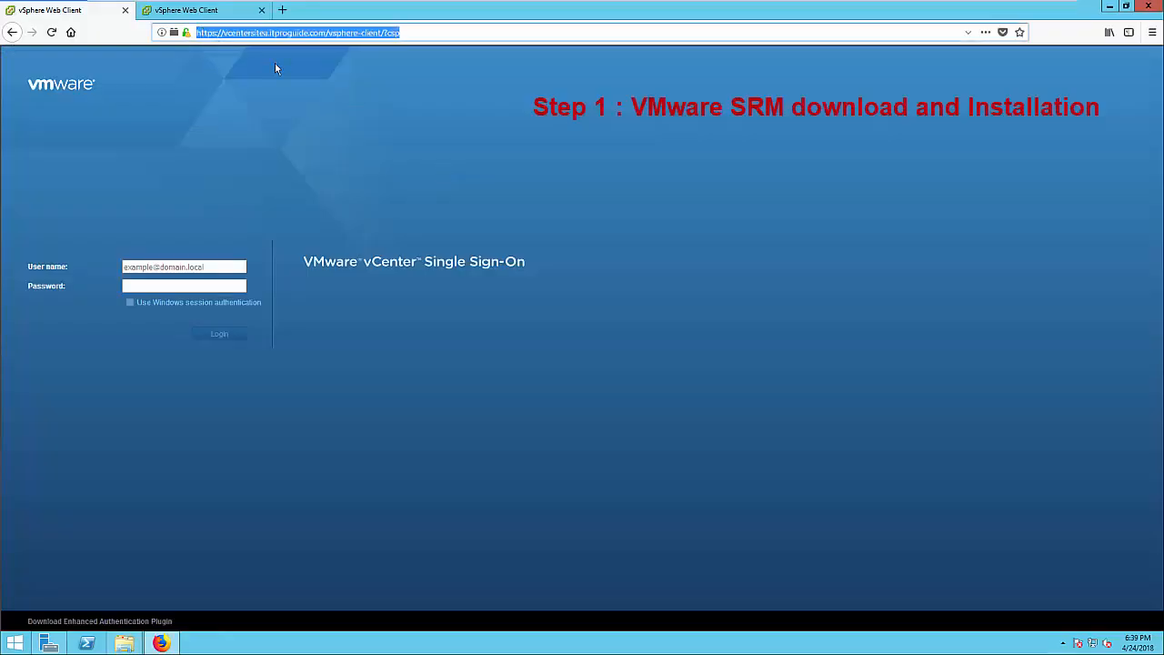
pyautogui.click(178, 266)
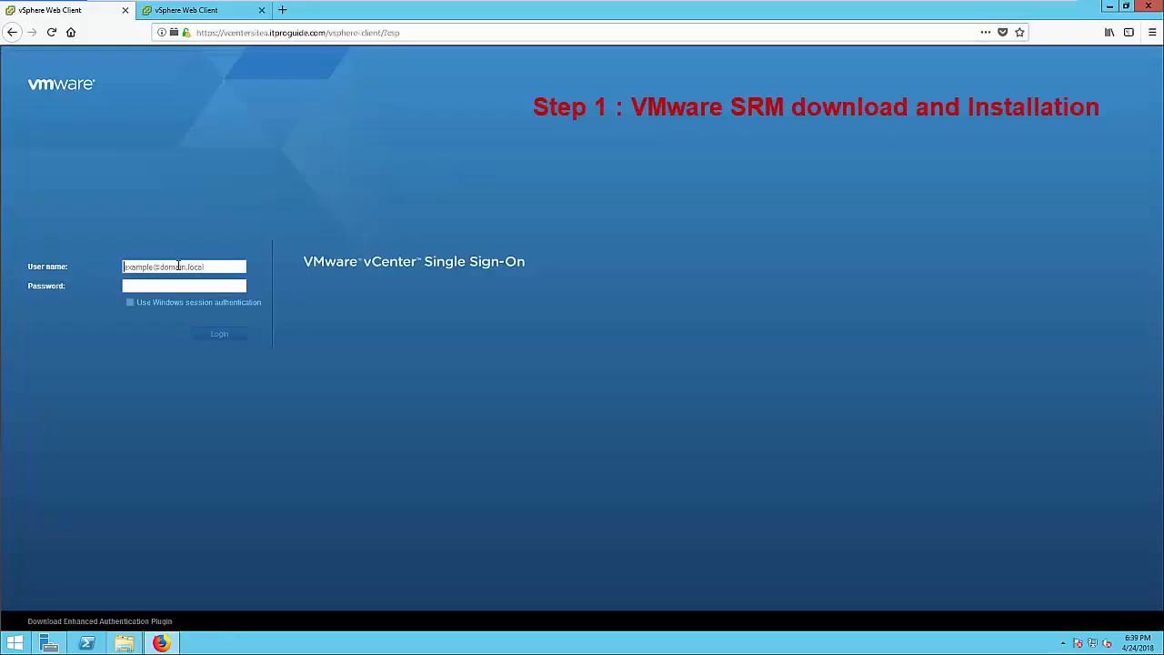
pyautogui.write('a')
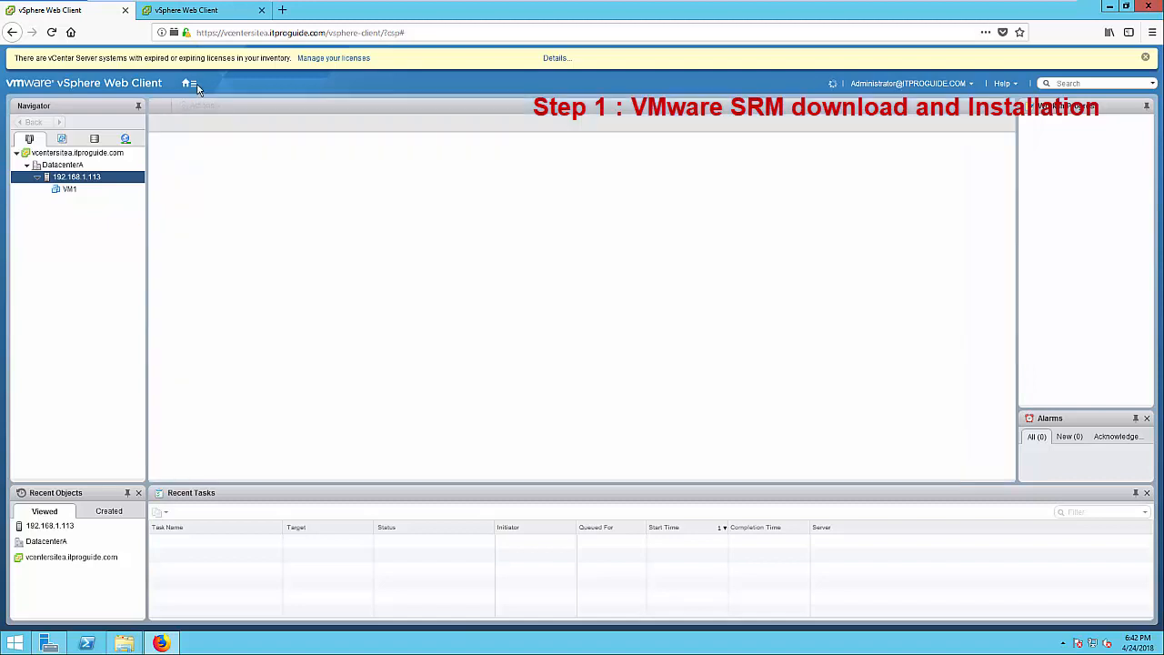
pyautogui.click(191, 84)
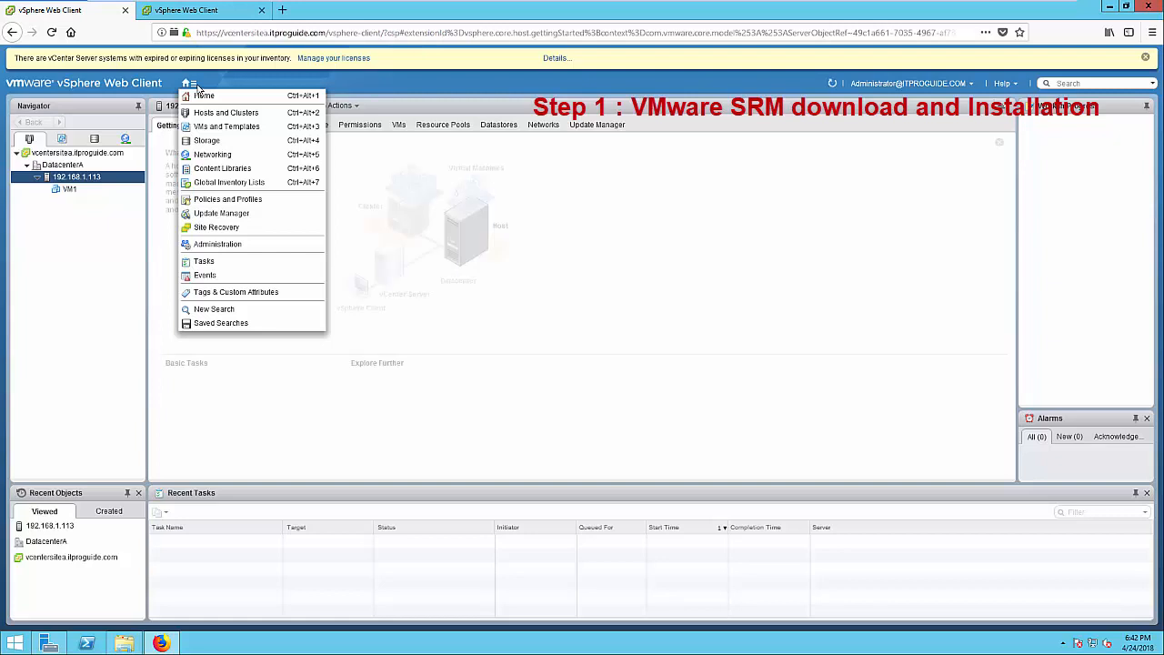
pyautogui.click(219, 232)
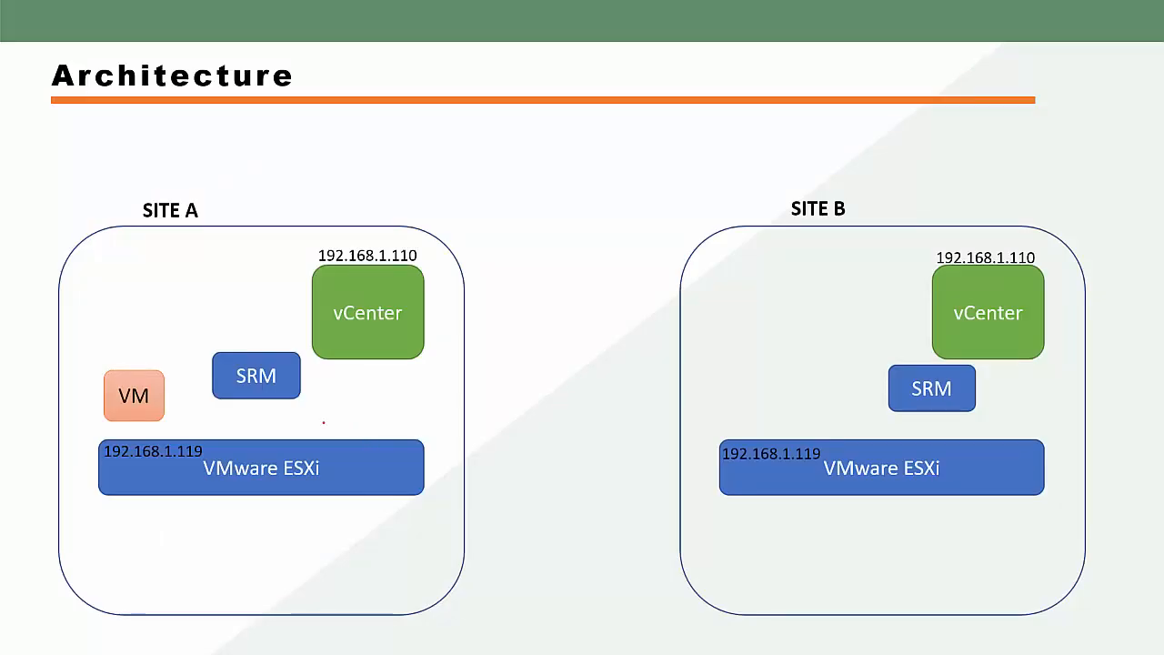
# Circle both SRM boxes and the SITE A label in red, arrow SRM to vCenter, and label between sites
pyautogui.moveTo(203, 348)
pyautogui.mouseDown()
pyautogui.moveTo(199, 373)
pyautogui.moveTo(259, 427)
pyautogui.moveTo(318, 382)
pyautogui.moveTo(265, 333)
pyautogui.moveTo(202, 350)
pyautogui.mouseUp()
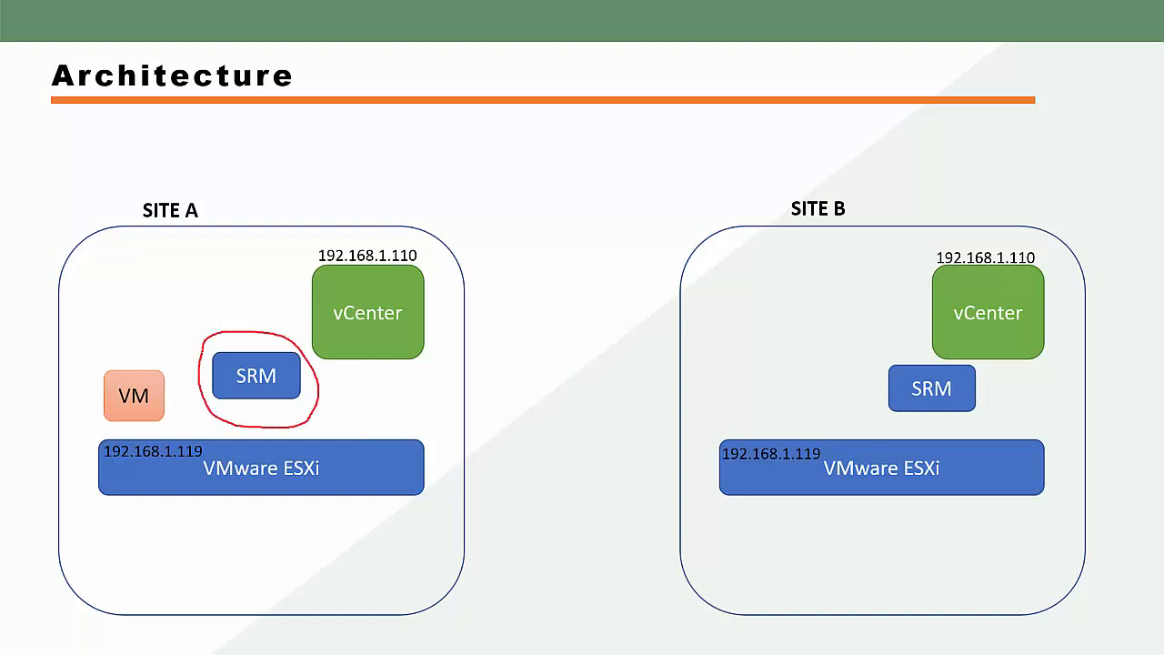
pyautogui.moveTo(143, 216)
pyautogui.mouseDown()
pyautogui.moveTo(189, 226)
pyautogui.moveTo(202, 185)
pyautogui.moveTo(138, 209)
pyautogui.moveTo(142, 224)
pyautogui.mouseUp()
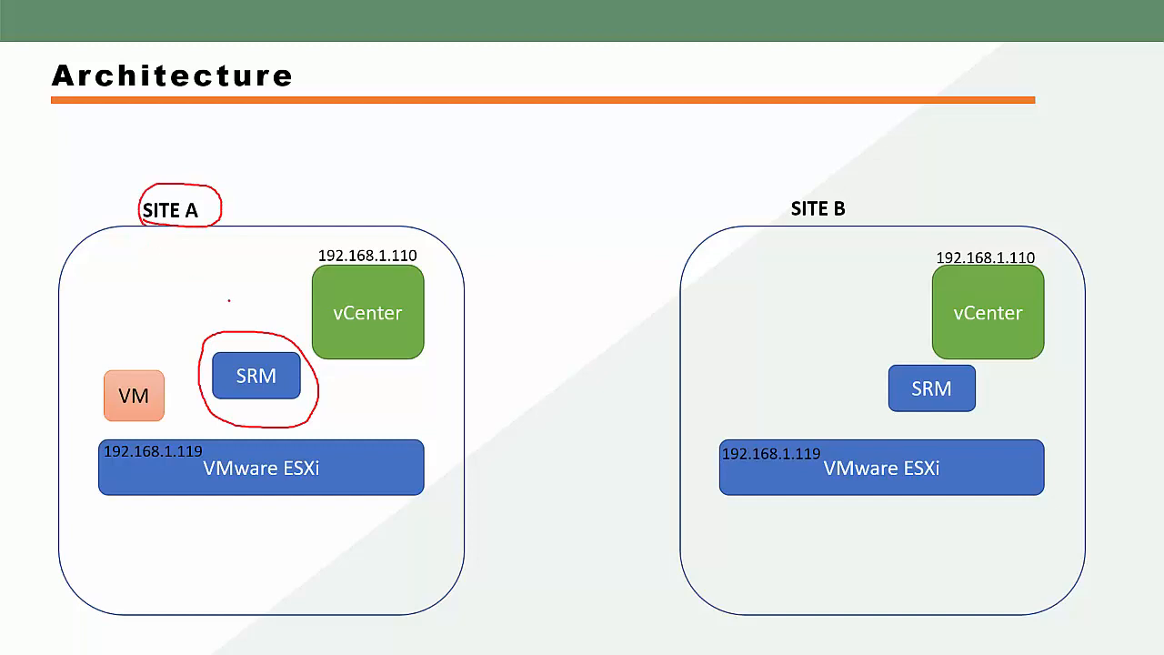
pyautogui.moveTo(868, 381)
pyautogui.mouseDown()
pyautogui.moveTo(885, 361)
pyautogui.moveTo(987, 372)
pyautogui.moveTo(977, 414)
pyautogui.moveTo(859, 426)
pyautogui.moveTo(870, 377)
pyautogui.moveTo(926, 331)
pyautogui.moveTo(923, 349)
pyautogui.mouseUp()
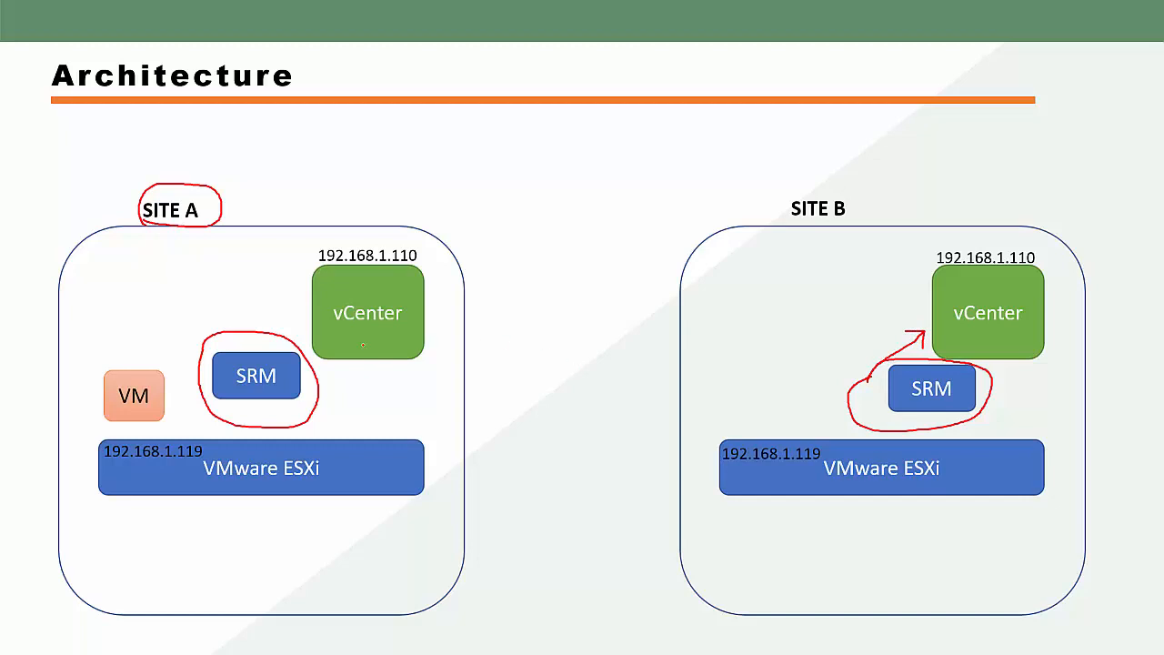
pyautogui.moveTo(279, 338); pyautogui.dragTo(310, 330)
pyautogui.moveTo(505, 325)
pyautogui.mouseDown()
pyautogui.moveTo(510, 357)
pyautogui.moveTo(504, 314)
pyautogui.moveTo(540, 351)
pyautogui.mouseUp()
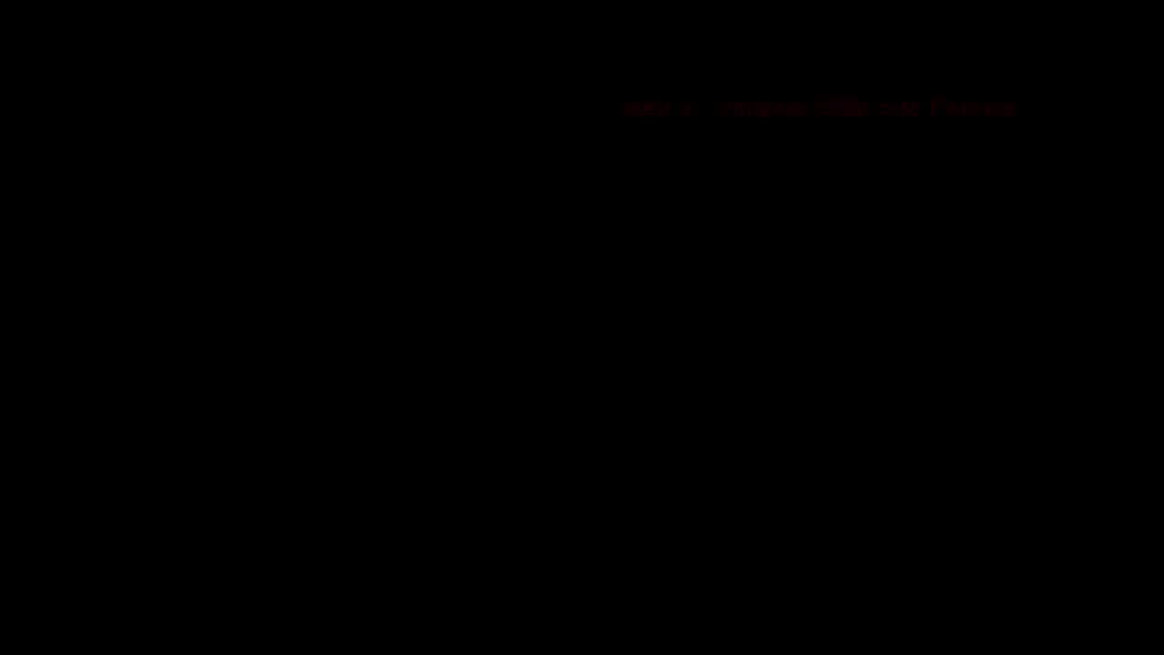
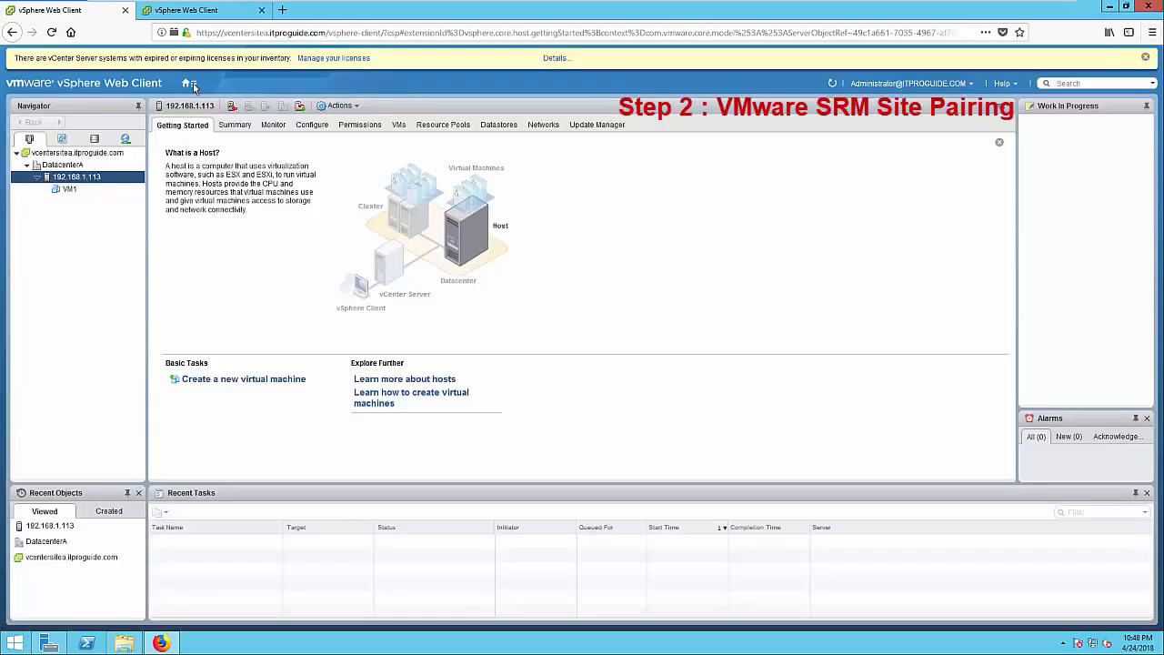
# Finish entering the administrator login and choose Site Recovery from the Home menu
pyautogui.click(193, 86)
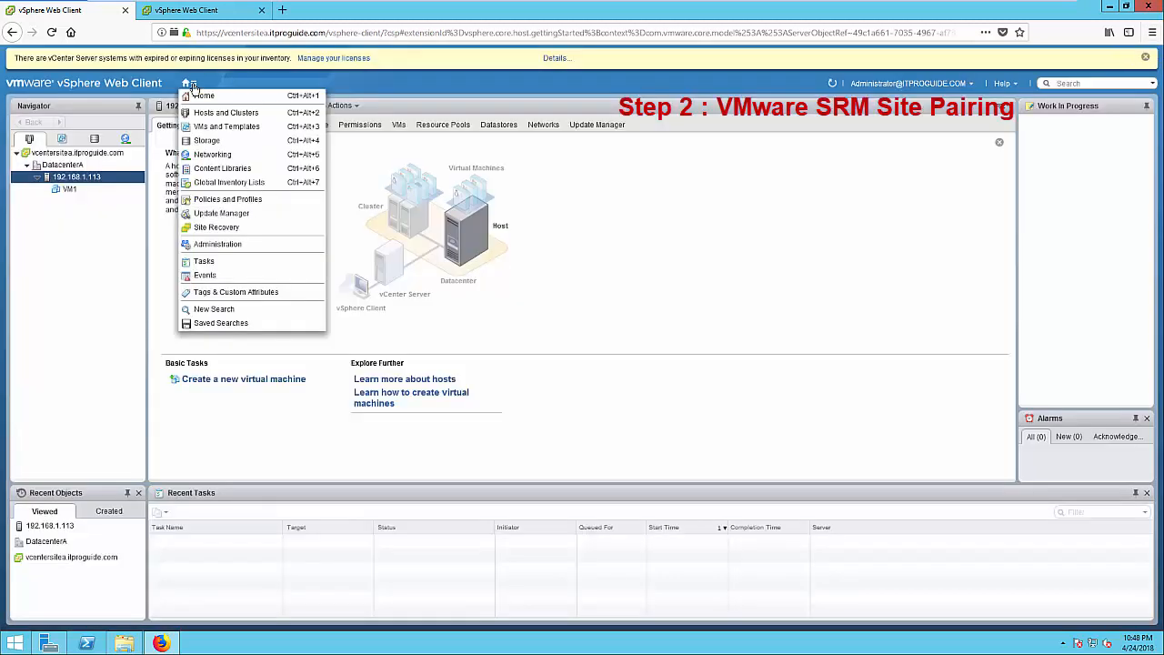
pyautogui.click(227, 231)
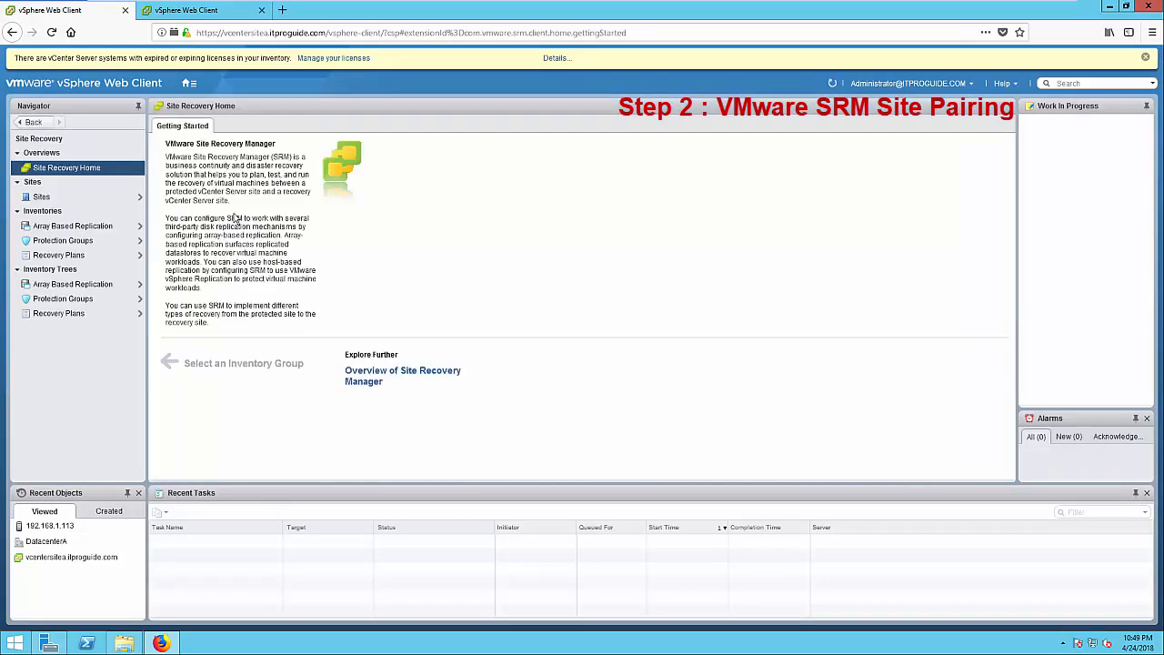
# Start pairing site A's SRM server (vcentersitea) and paste in Site B's PSC address
pyautogui.click(44, 199)
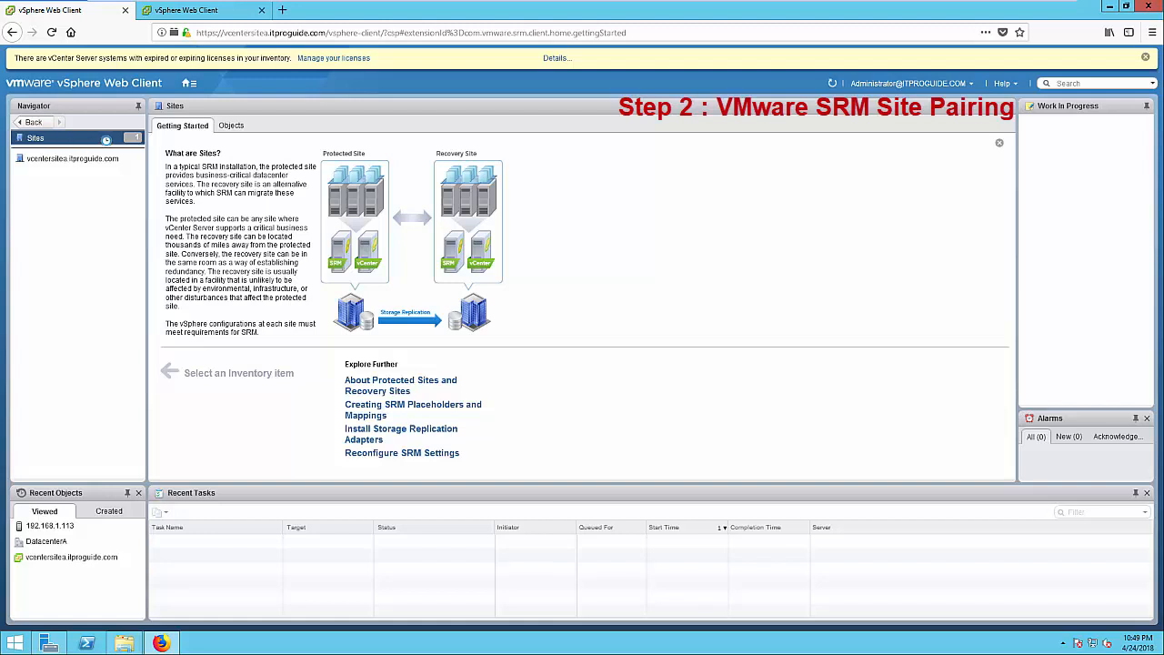
pyautogui.rightClick(91, 159)
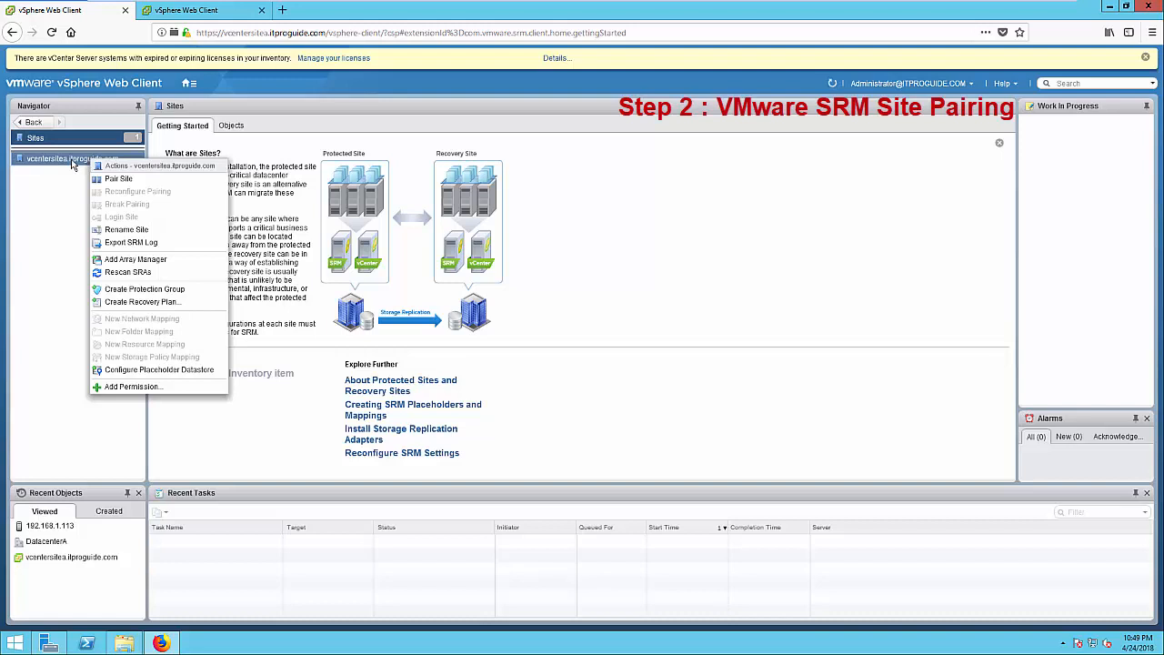
pyautogui.click(73, 161)
pyautogui.rightClick(73, 161)
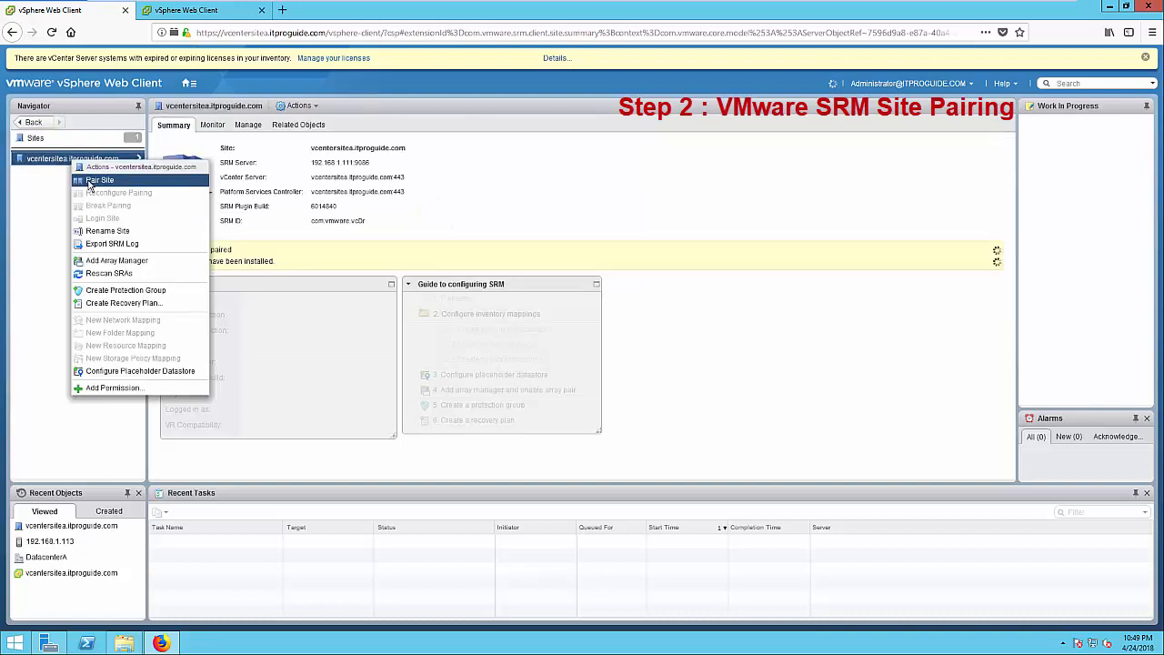
pyautogui.click(98, 180)
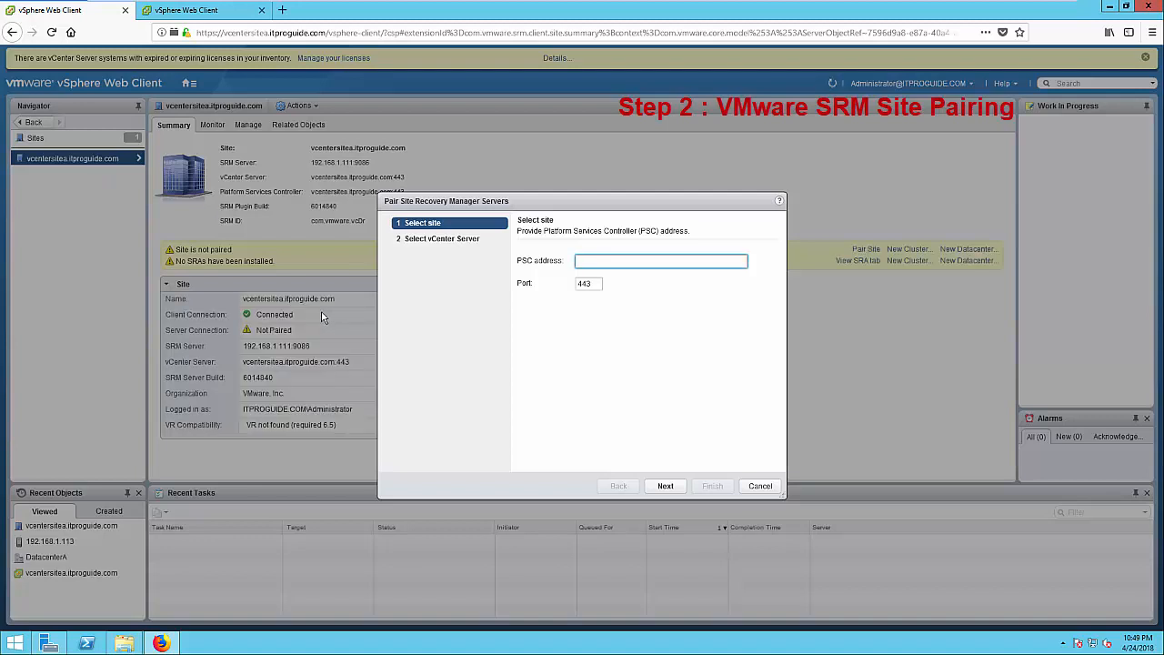
pyautogui.write('vcentersiteb.itproguide.com')
pyautogui.click(665, 486)
# Enter the SSO administrator username and password, finish pairing, and trust both certificate warnings
pyautogui.click(619, 419)
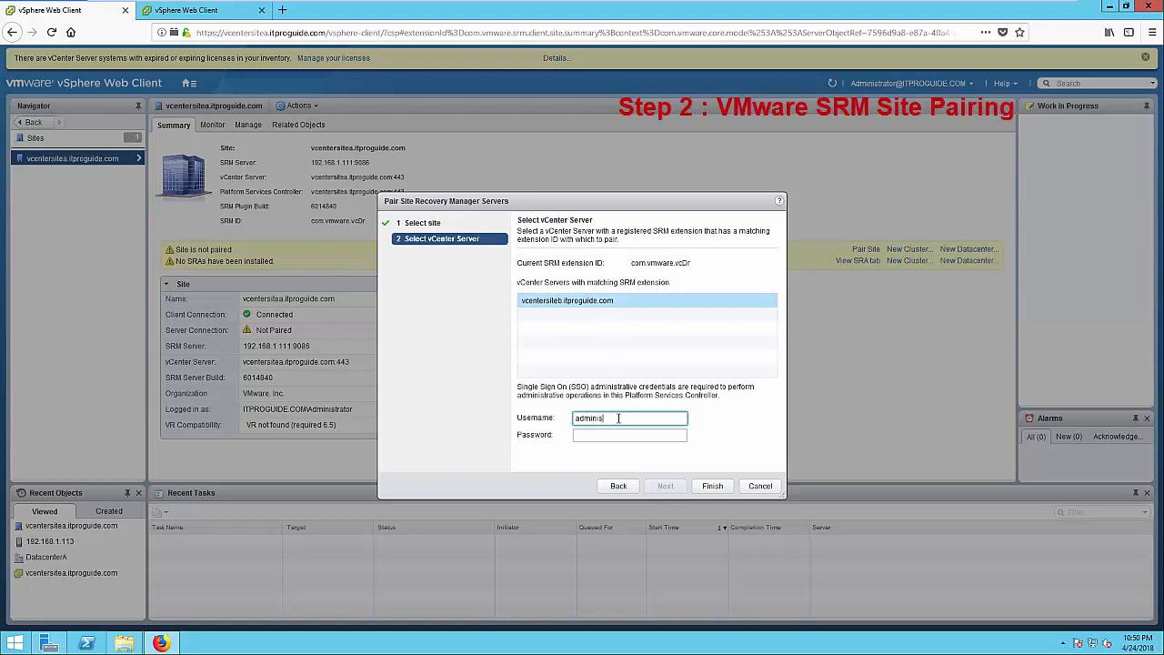
pyautogui.press('Tab')
pyautogui.write('********')
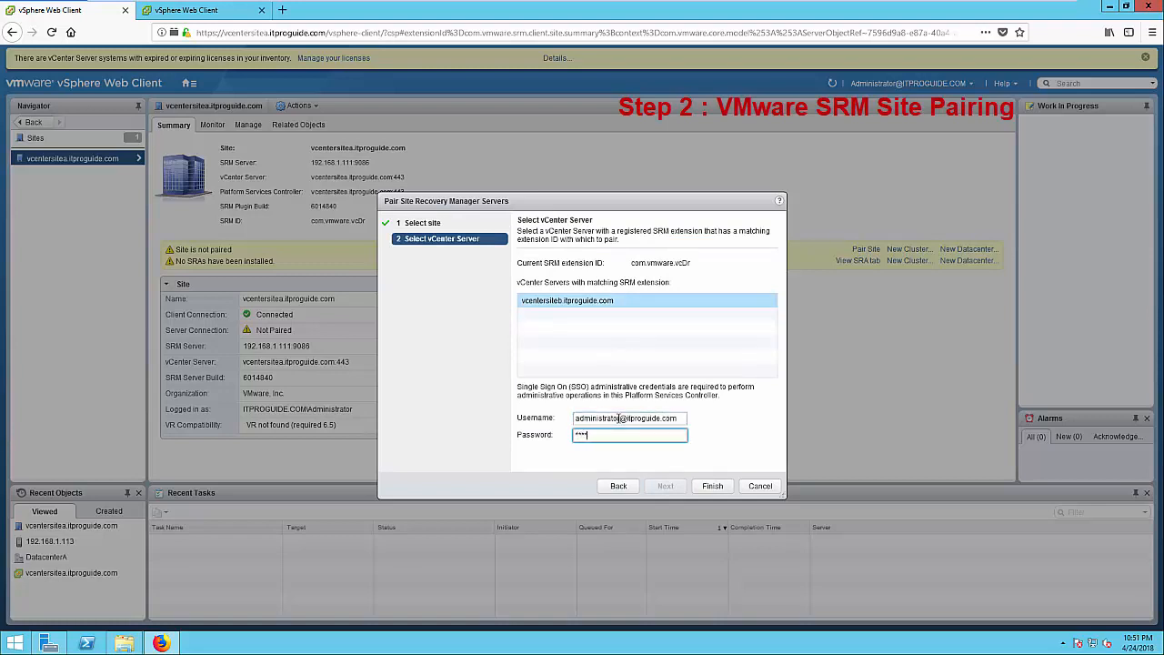
pyautogui.write('***')
pyautogui.click(706, 491)
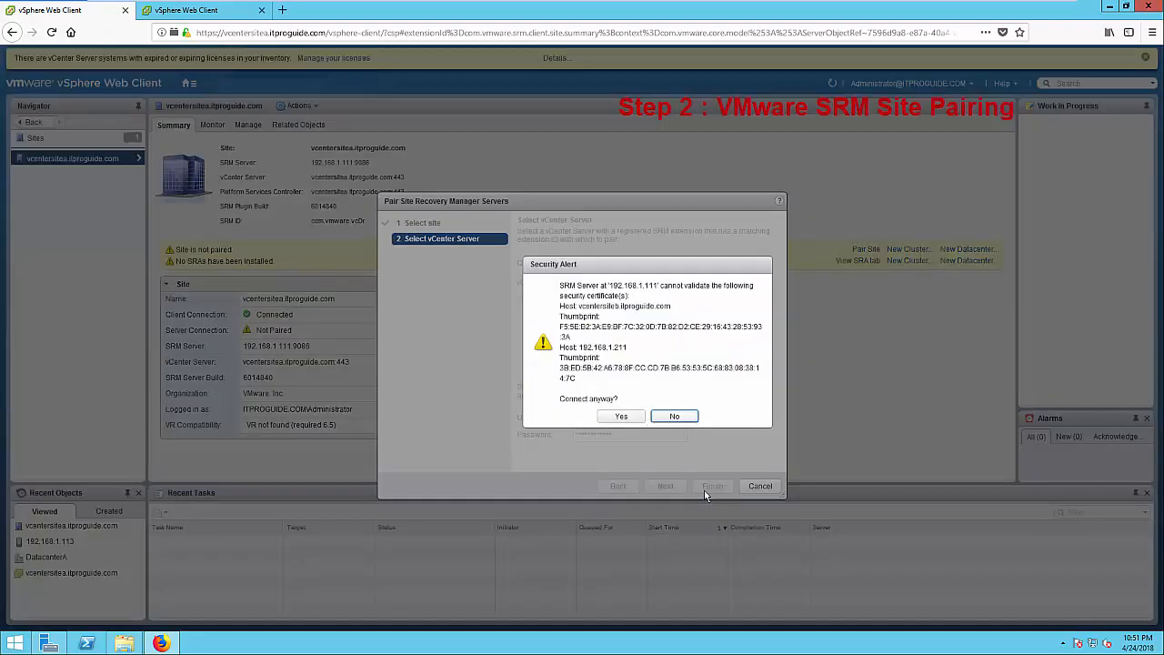
pyautogui.click(634, 420)
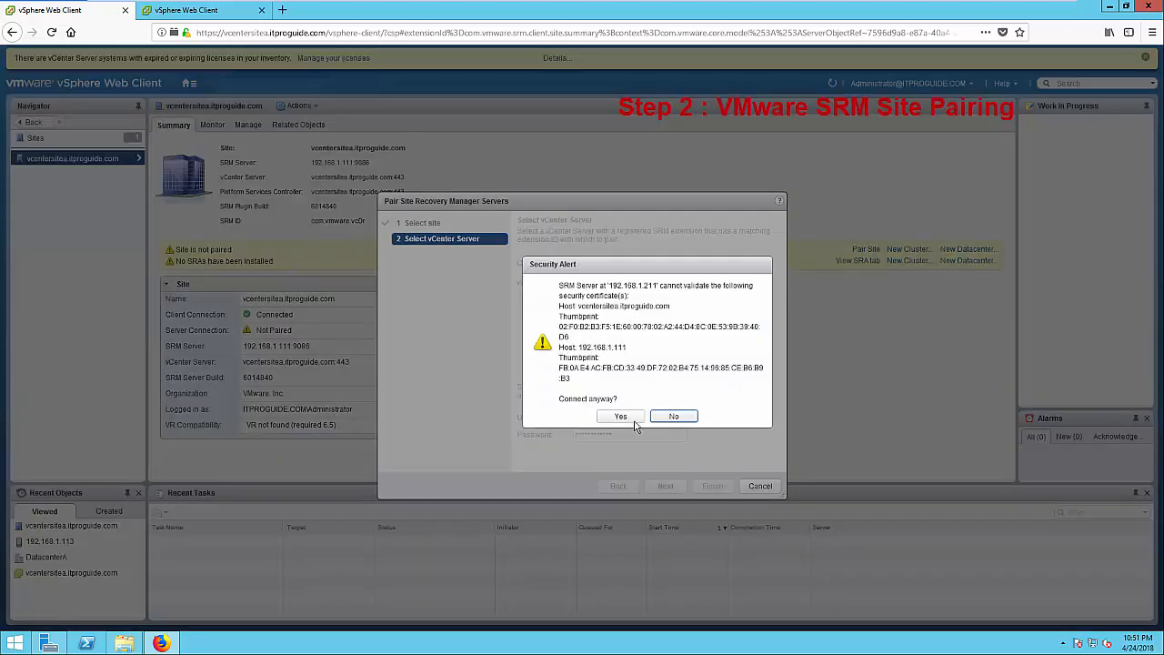
pyautogui.click(635, 421)
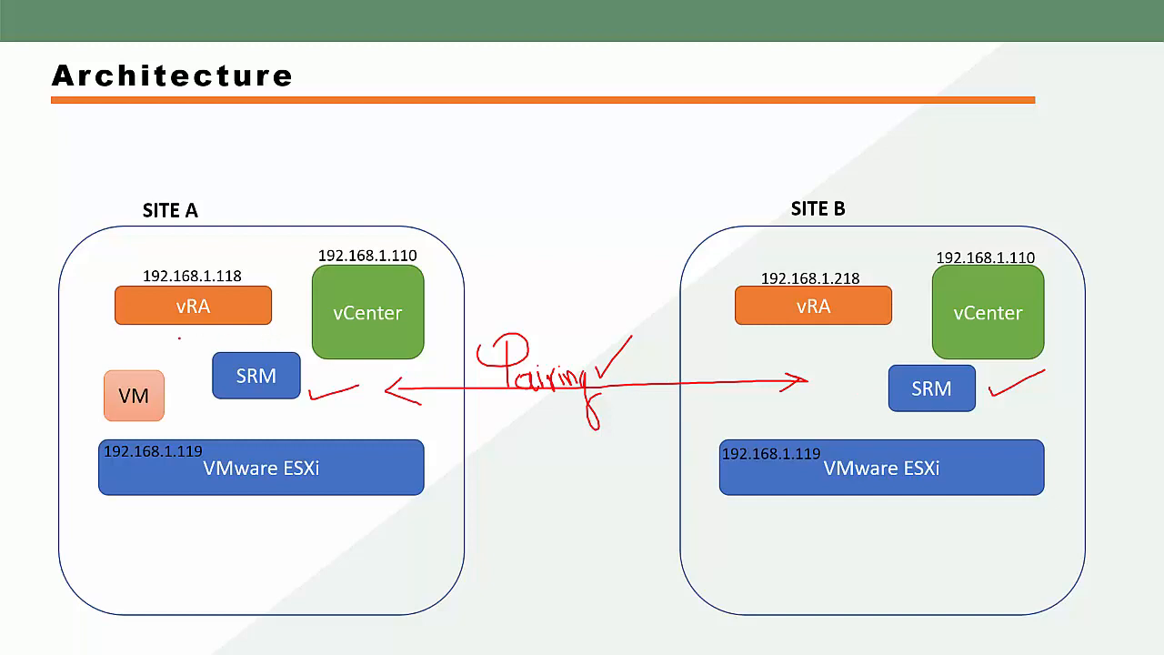
# Circle Site A's and Site B's vRA boxes in red and draw an arrow at Site A's
pyautogui.moveTo(100, 314)
pyautogui.mouseDown()
pyautogui.moveTo(120, 339)
pyautogui.moveTo(286, 305)
pyautogui.moveTo(144, 248)
pyautogui.moveTo(105, 293)
pyautogui.mouseUp()
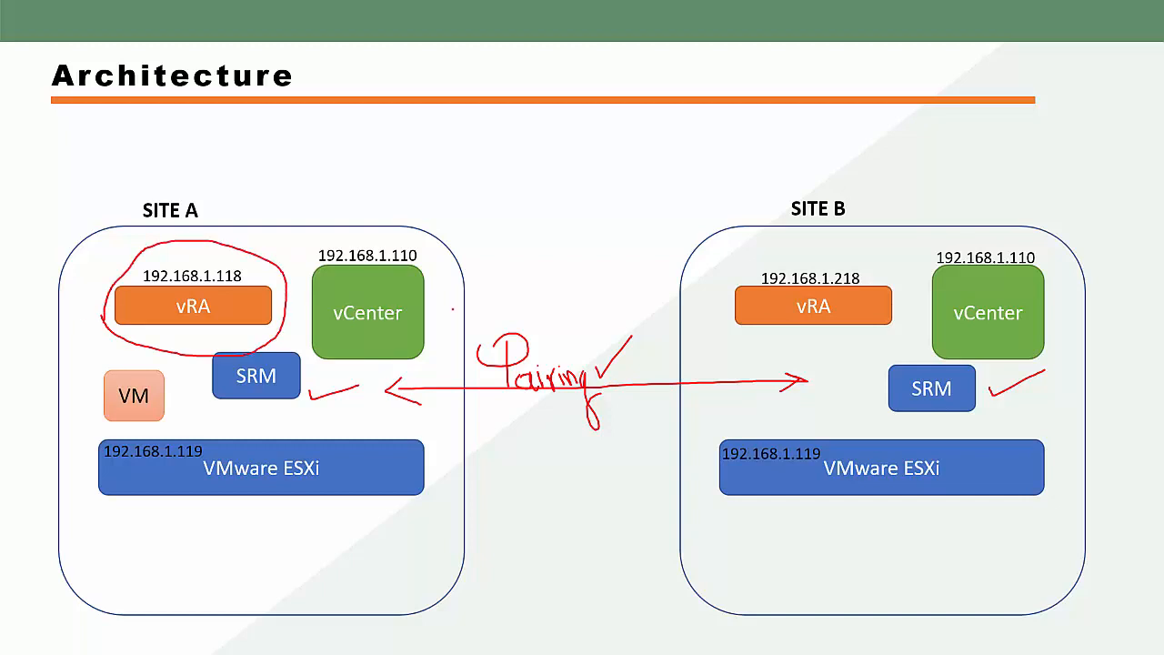
pyautogui.moveTo(699, 318)
pyautogui.mouseDown()
pyautogui.moveTo(813, 246)
pyautogui.moveTo(884, 324)
pyautogui.moveTo(729, 344)
pyautogui.moveTo(694, 322)
pyautogui.mouseUp()
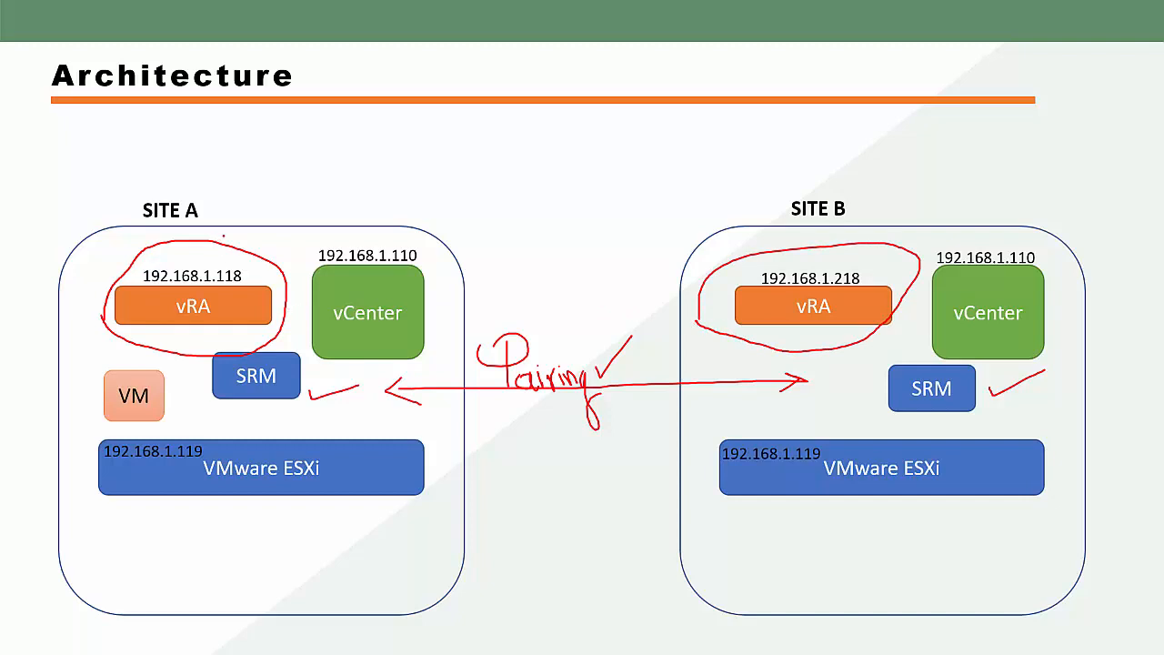
pyautogui.moveTo(278, 219); pyautogui.dragTo(229, 244)
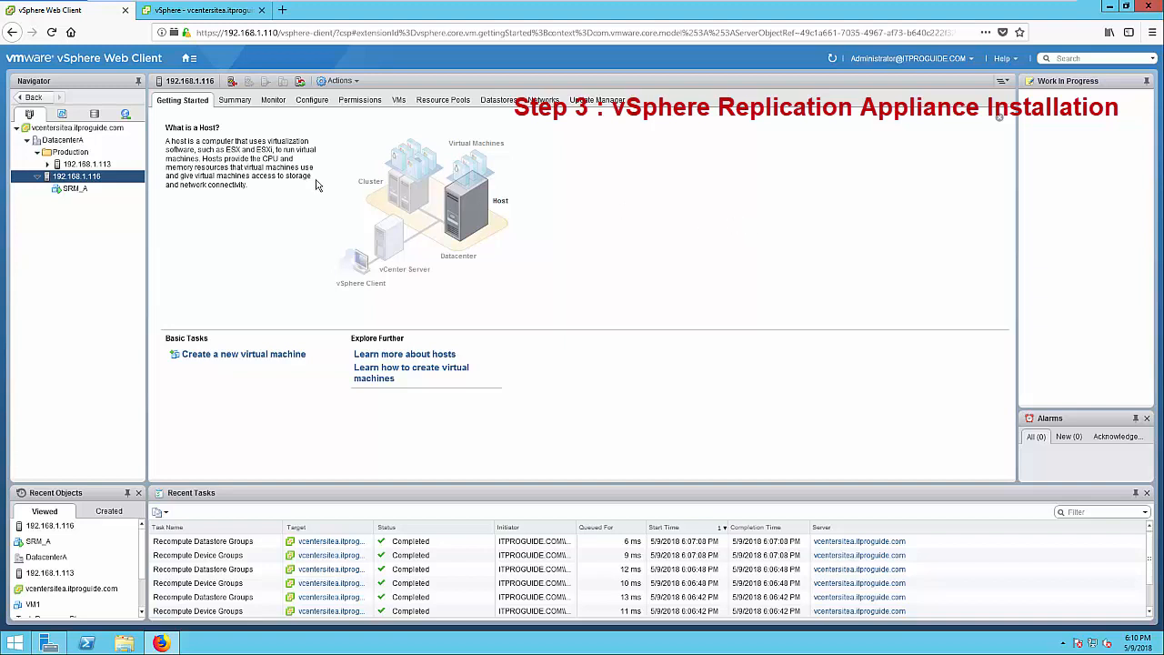
# Start an OVF template deployment on host 192.168.1.116 using local files
pyautogui.rightClick(91, 182)
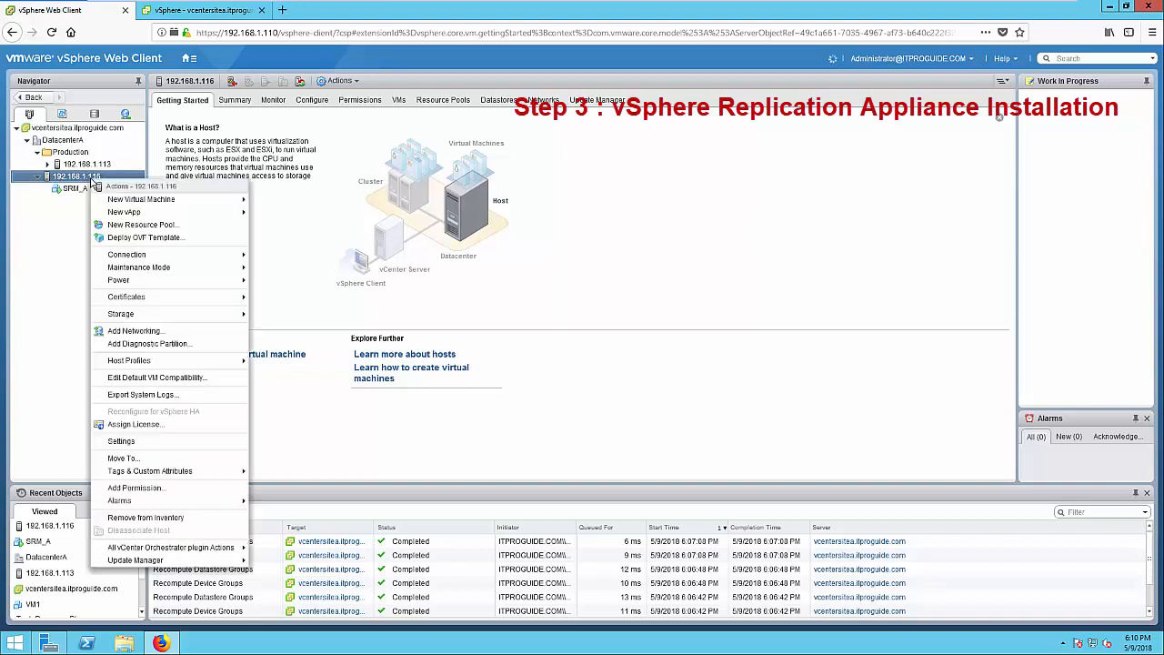
pyautogui.click(150, 238)
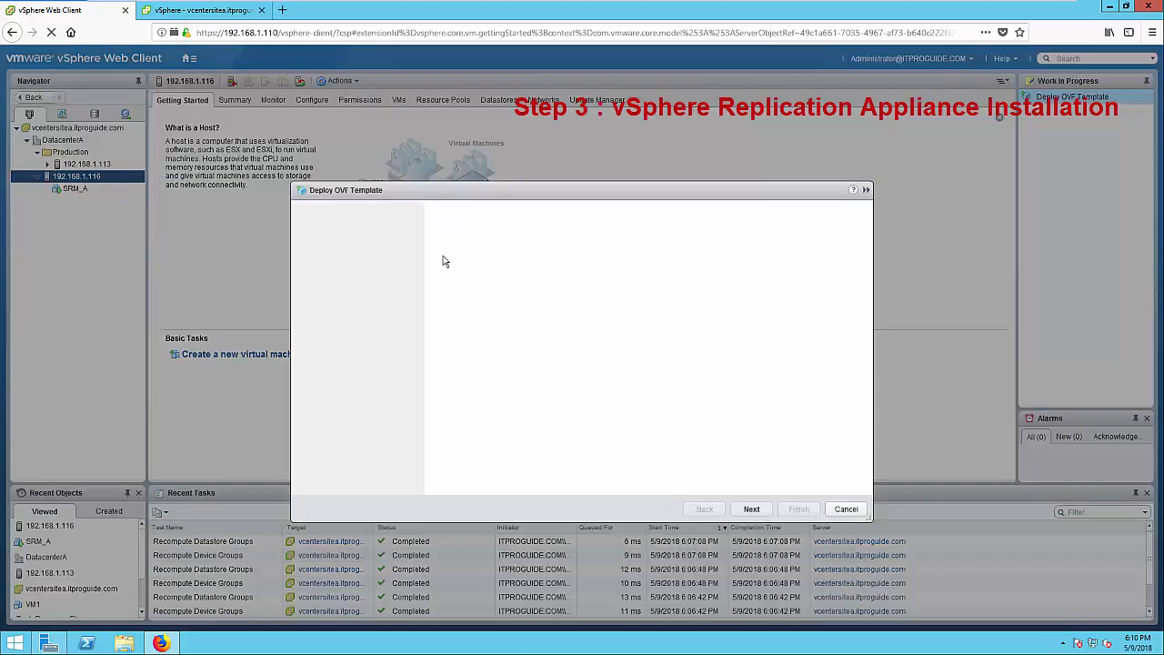
pyautogui.click(459, 307)
pyautogui.click(464, 320)
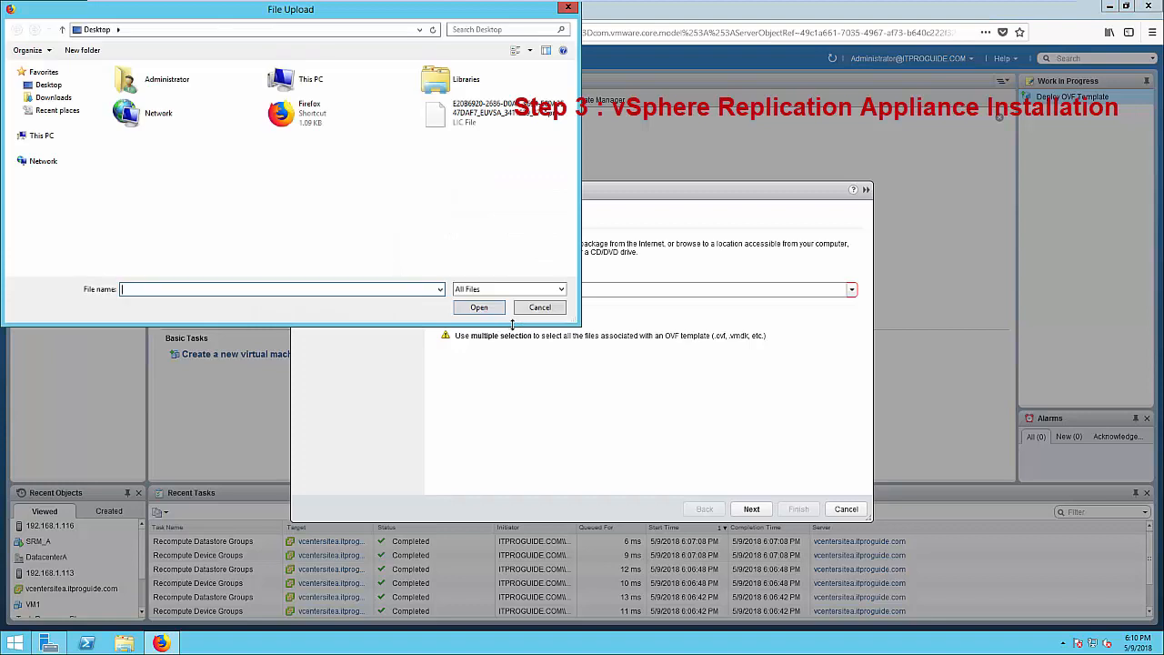
# Select the five vSphere_Replication_OVF10 files (.cert, .mf, .ovf, support.vmdk, system.vmdk) from D:\bin for validation
pyautogui.click(40, 139)
pyautogui.doubleClick(454, 186)
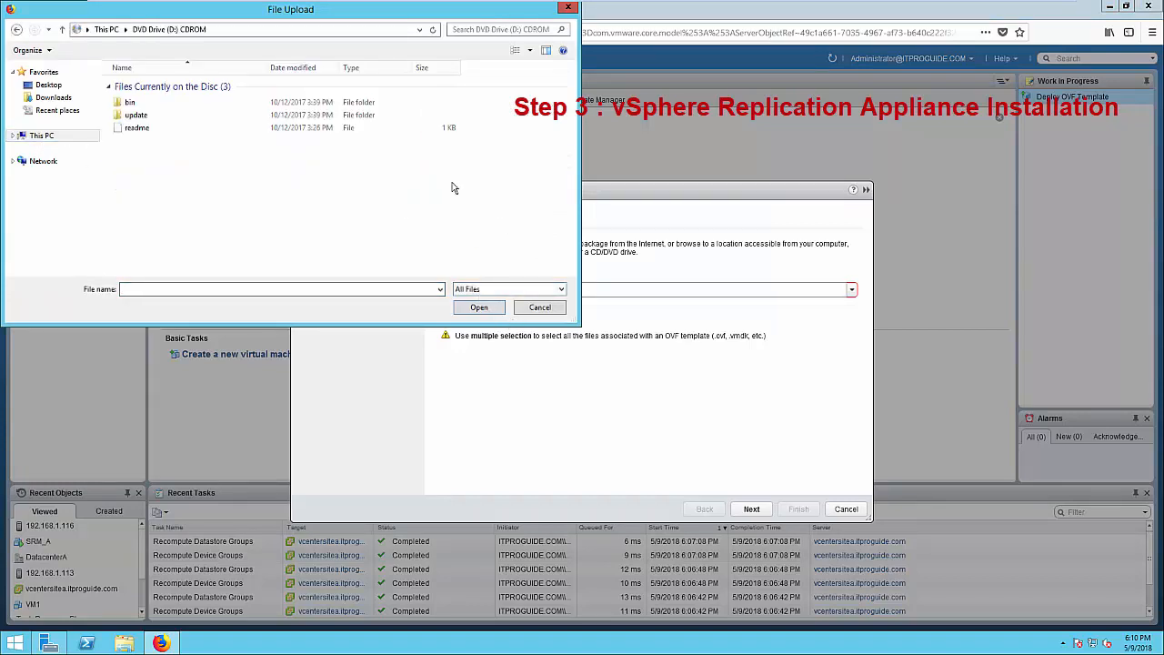
pyautogui.doubleClick(149, 104)
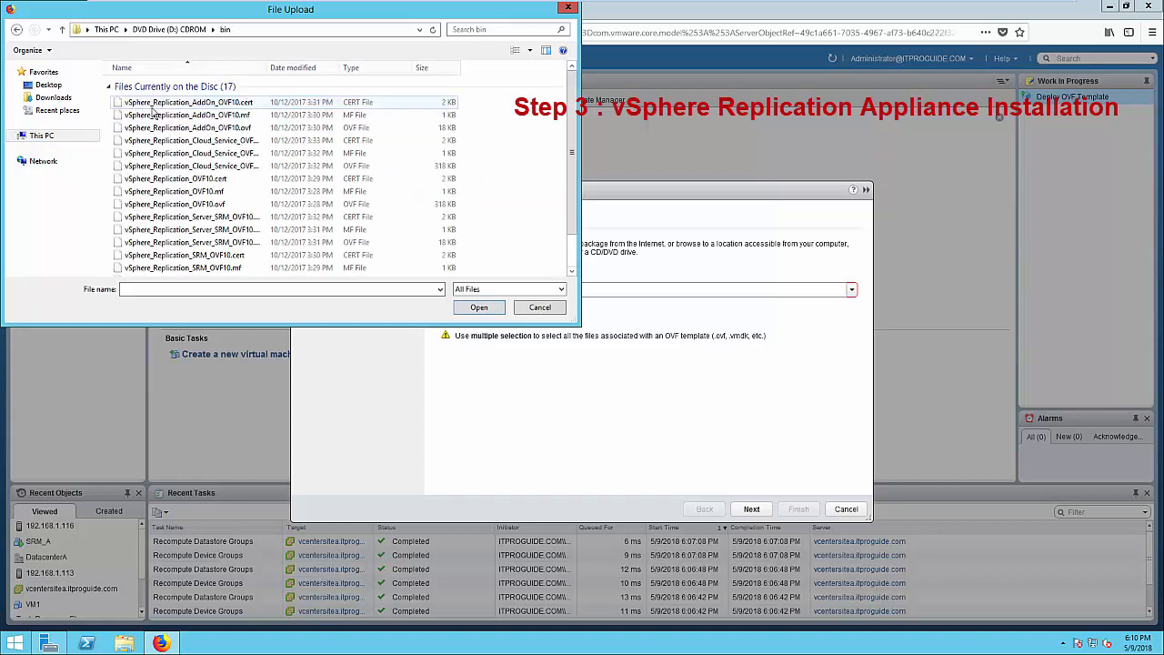
pyautogui.scroll(-1, 246, 227)
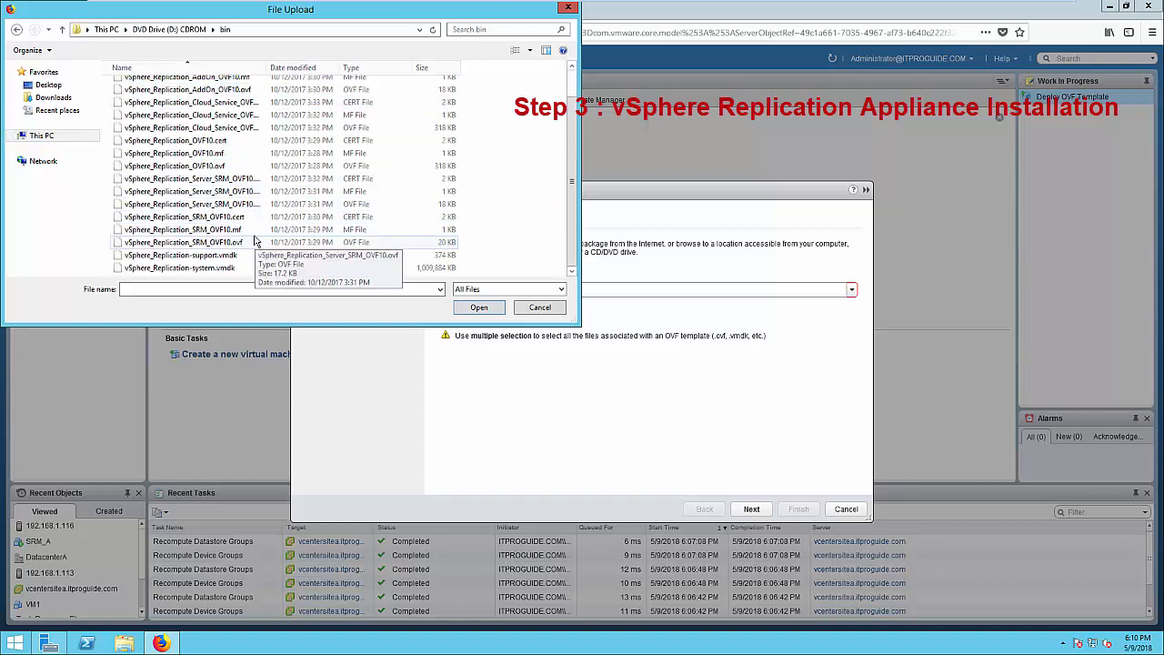
pyautogui.click(237, 141)
pyautogui.keyDown('ctrl'); pyautogui.click(235, 153); pyautogui.keyUp('ctrl')
pyautogui.keyDown('ctrl'); pyautogui.click(234, 165); pyautogui.keyUp('ctrl')
pyautogui.keyDown('ctrl'); pyautogui.click(264, 255); pyautogui.keyUp('ctrl')
pyautogui.keyDown('ctrl'); pyautogui.click(264, 267); pyautogui.keyUp('ctrl')
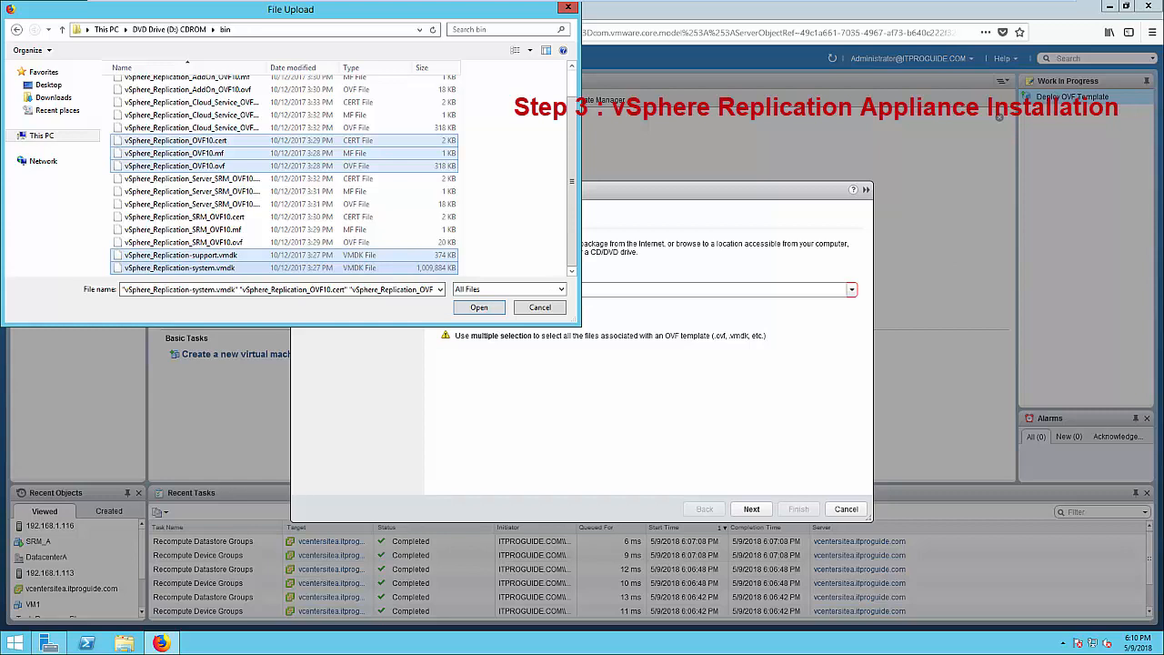
pyautogui.press('Return')
pyautogui.click(752, 510)
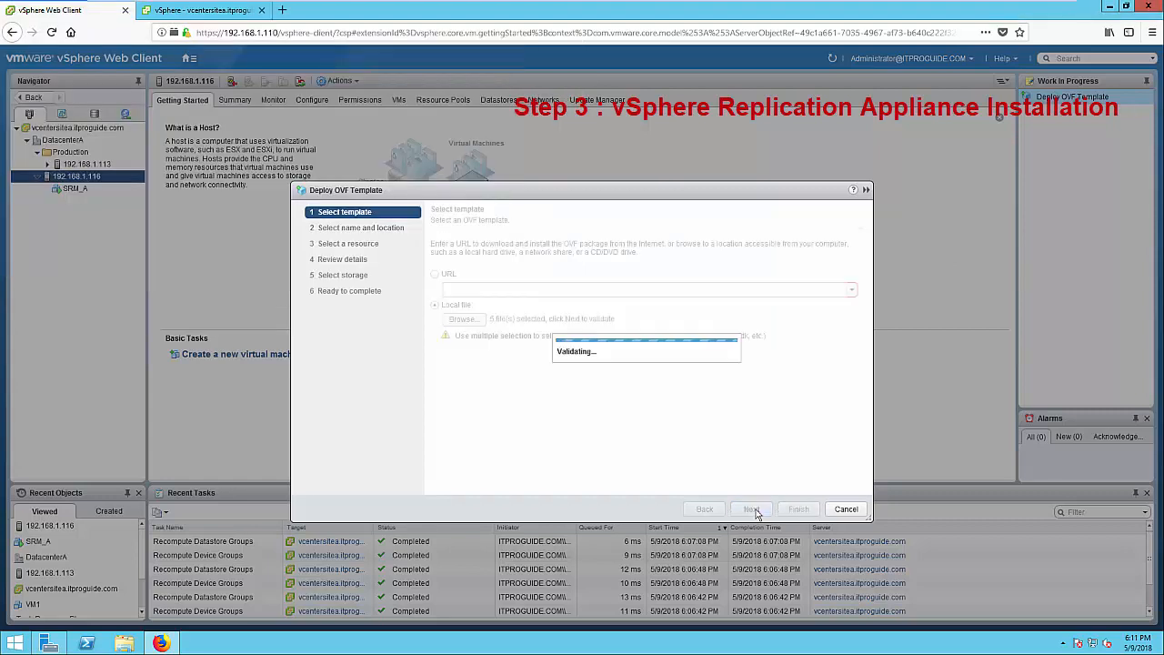
# Target host 192.168.1.116, accept the license agreement, and choose the 2 vCPU configuration
pyautogui.click(751, 510)
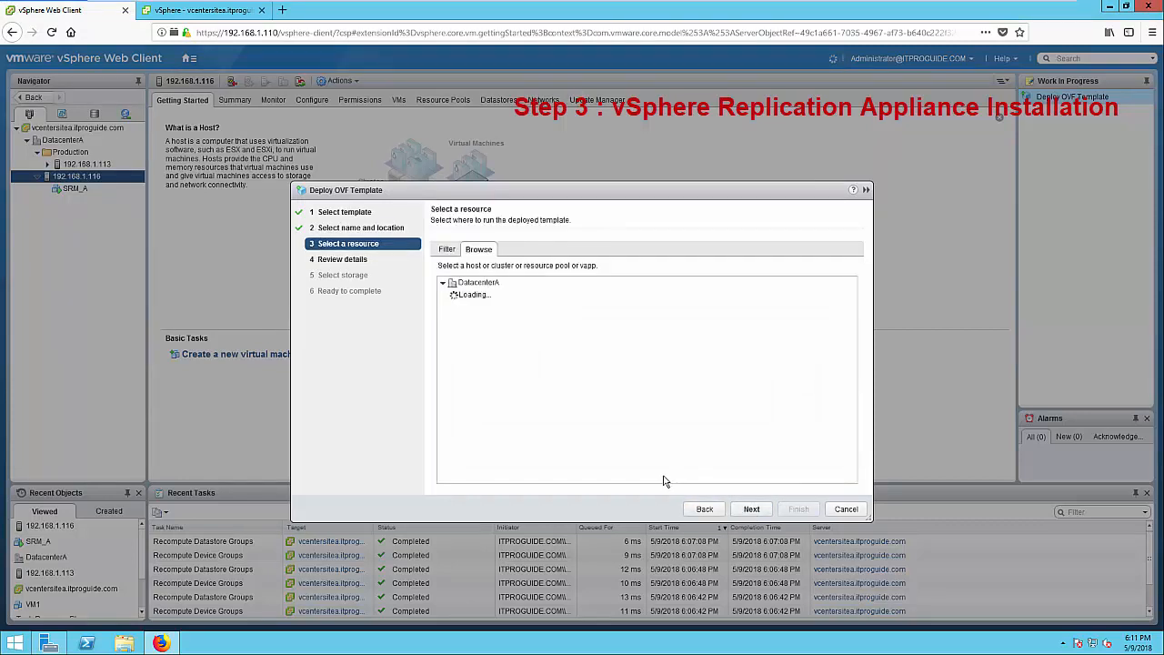
pyautogui.click(454, 309)
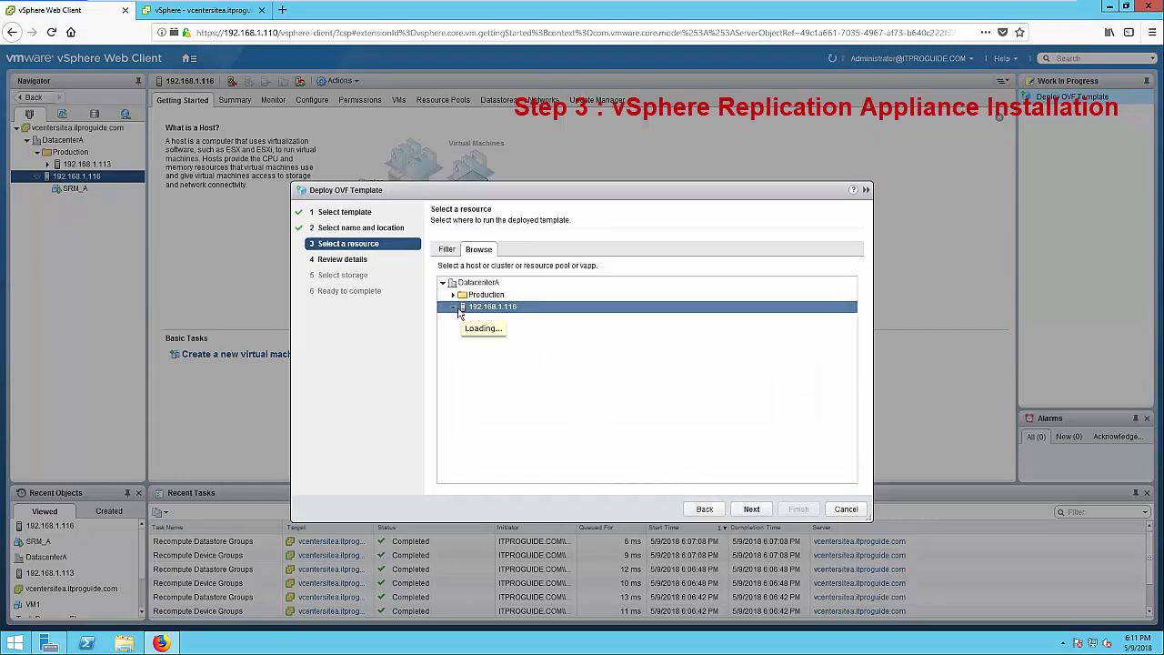
pyautogui.click(748, 511)
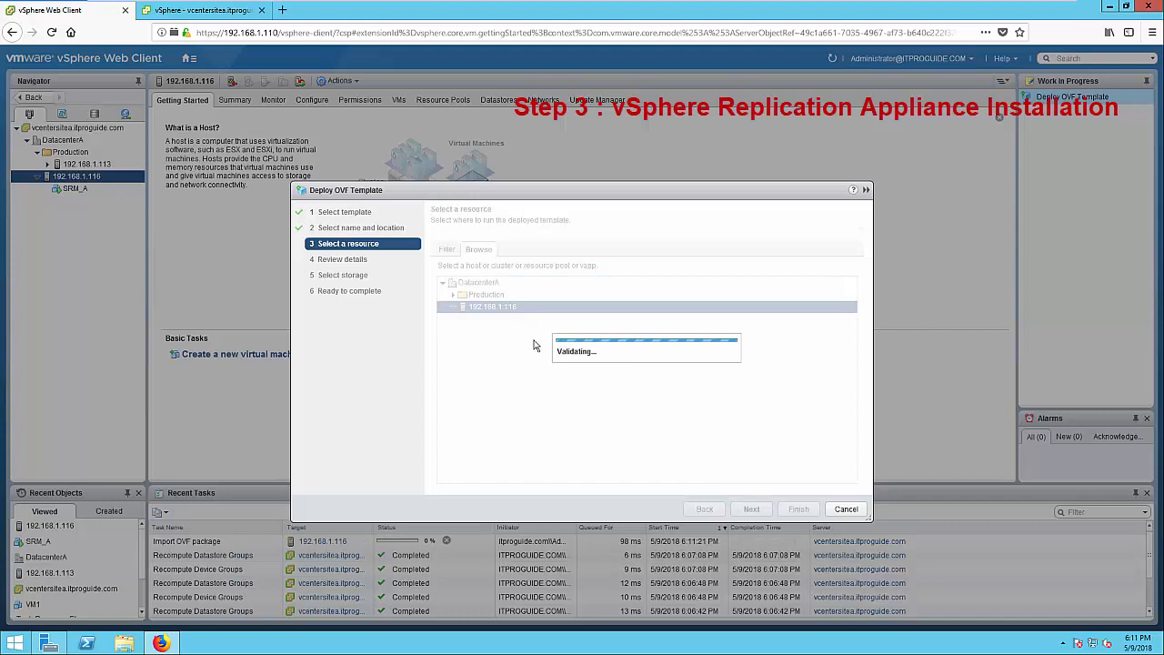
pyautogui.click(751, 509)
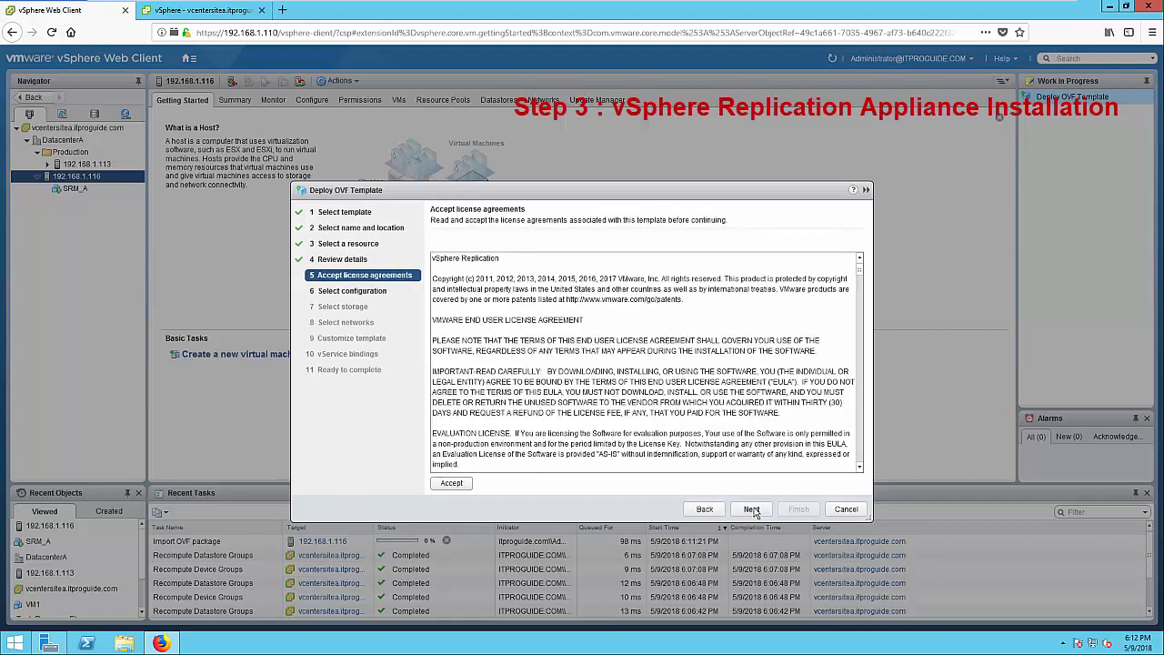
pyautogui.click(462, 485)
pyautogui.click(753, 509)
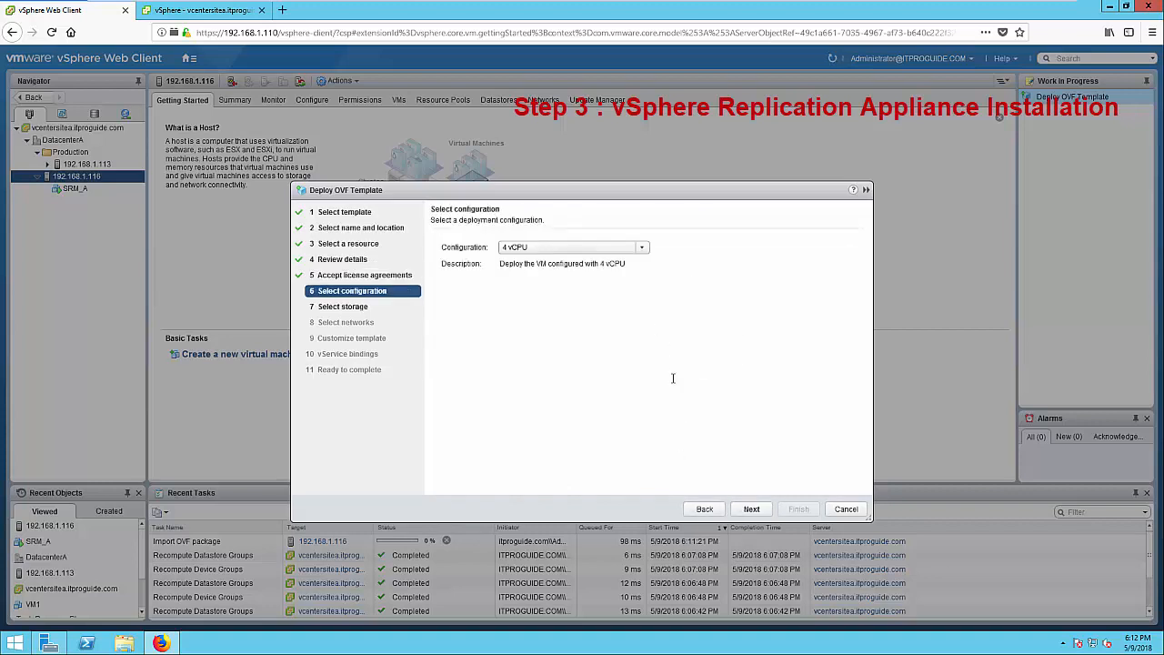
pyautogui.click(639, 247)
pyautogui.click(593, 260)
pyautogui.click(748, 510)
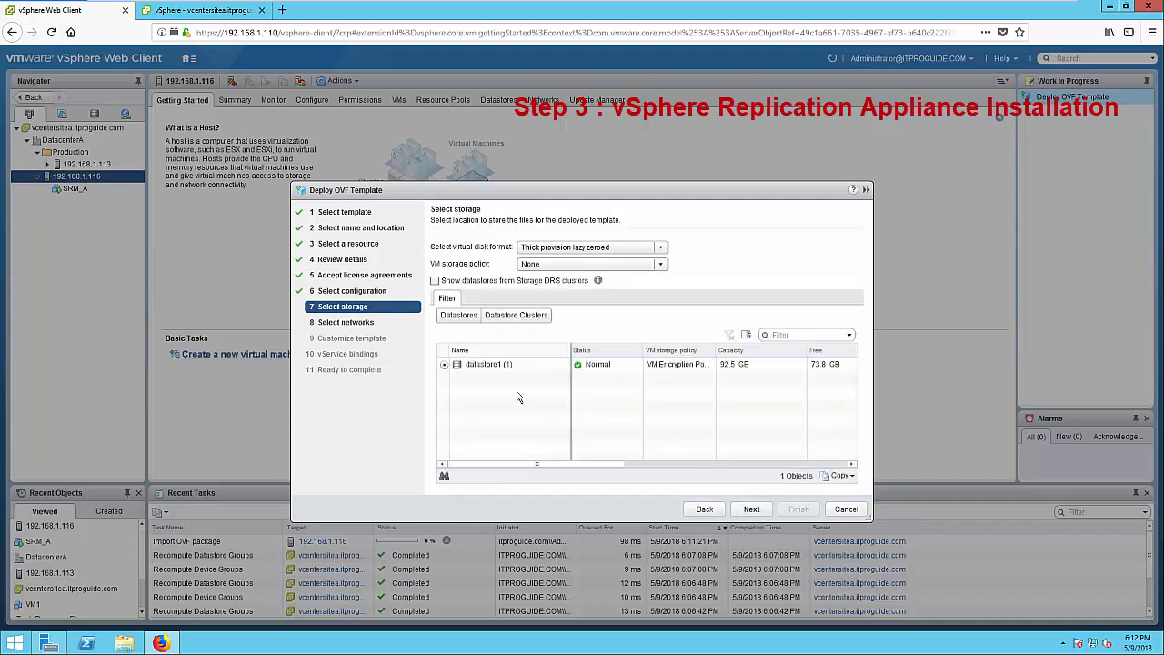
# Store the appliance on datastore1 with Static - Manual IP allocation and Management Network mapped to VM Network
pyautogui.click(510, 366)
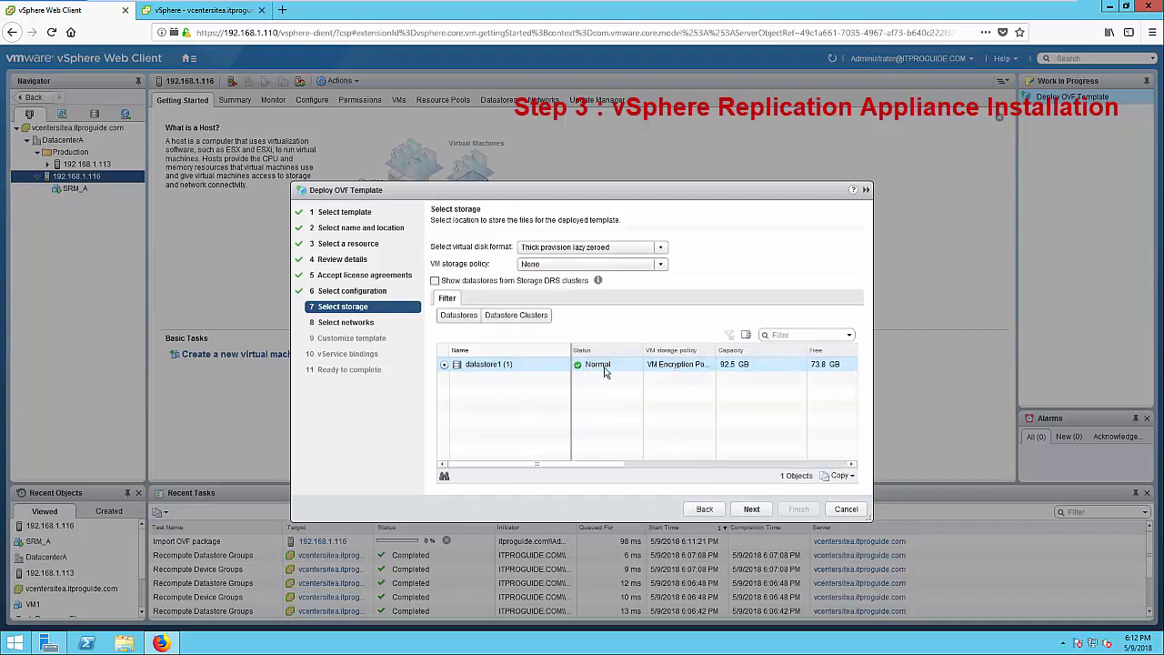
pyautogui.click(757, 514)
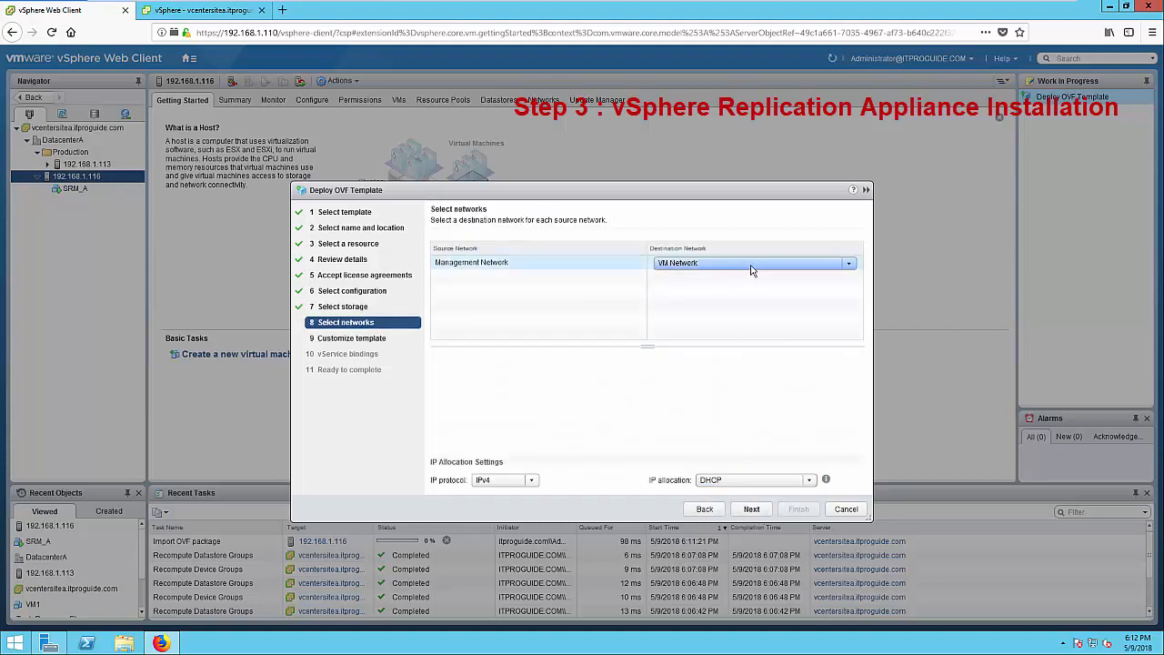
pyautogui.click(733, 480)
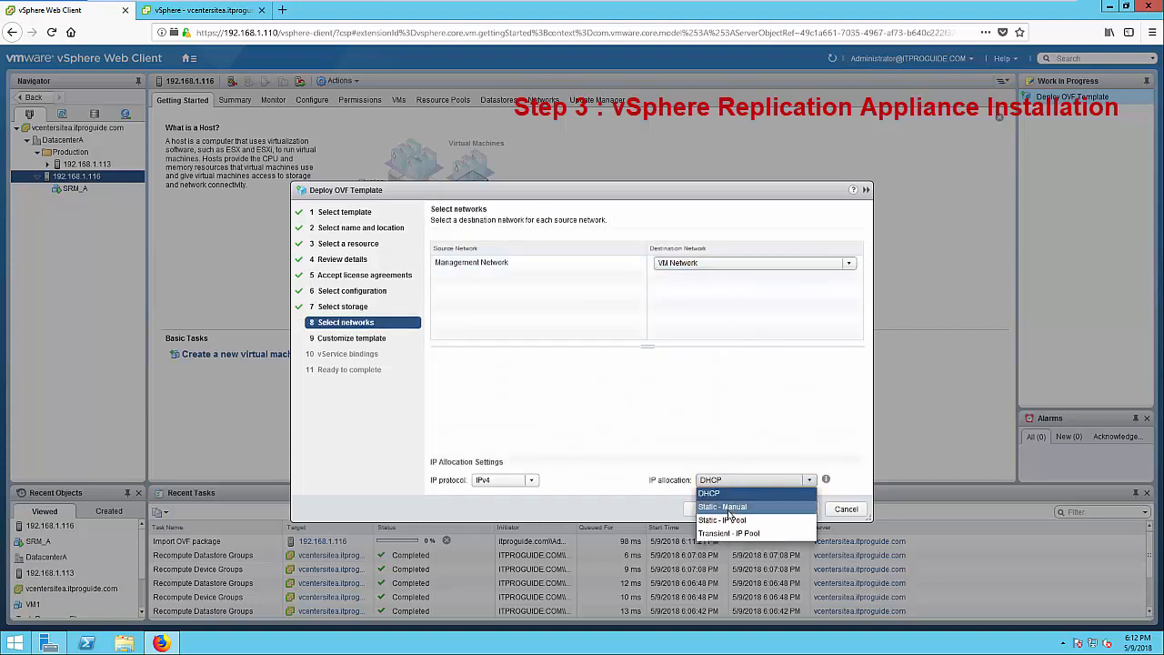
pyautogui.click(728, 506)
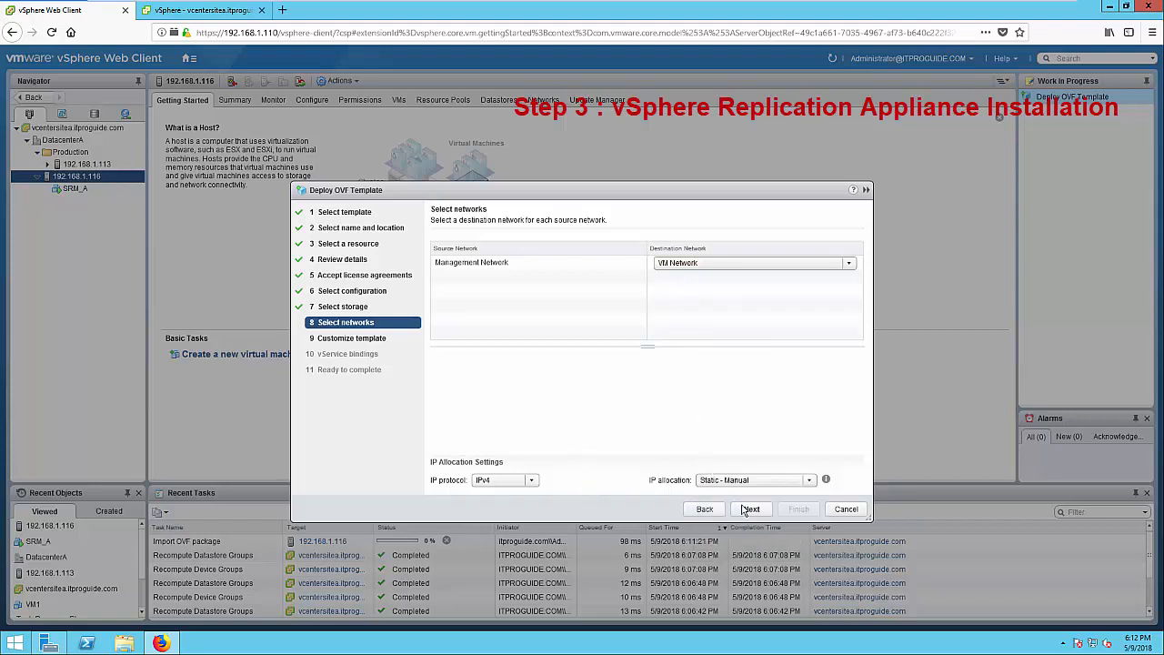
pyautogui.click(730, 264)
pyautogui.click(702, 277)
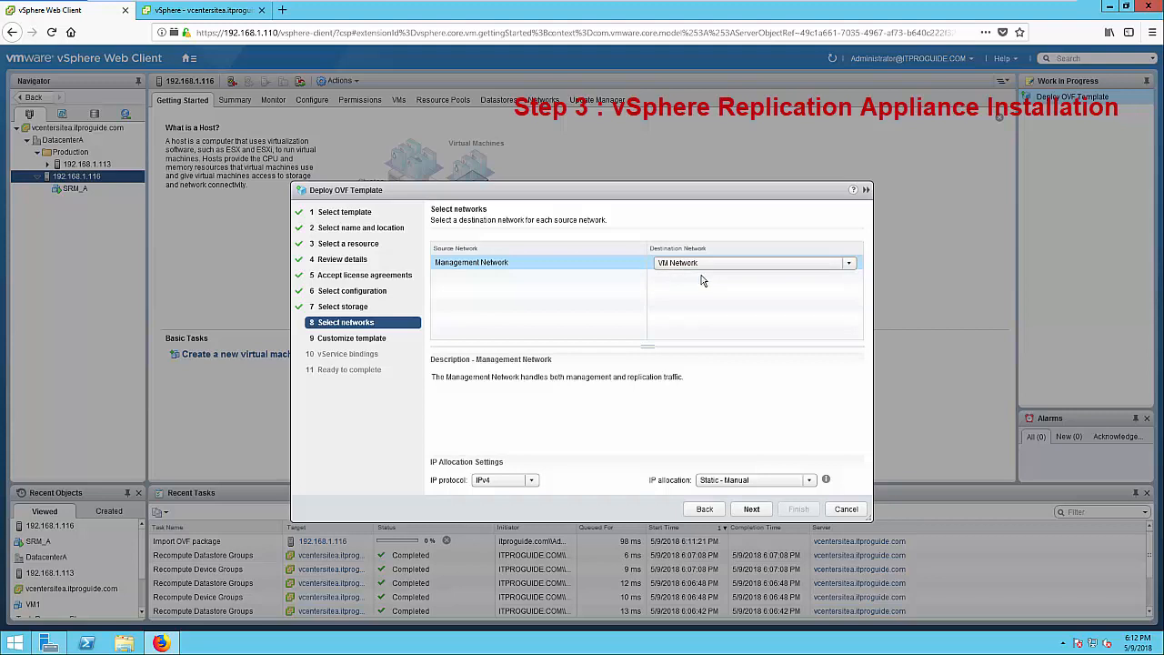
pyautogui.click(751, 510)
# Fill in the appliance's network properties for 192.168.1.118 and finish the deployment
pyautogui.click(615, 284)
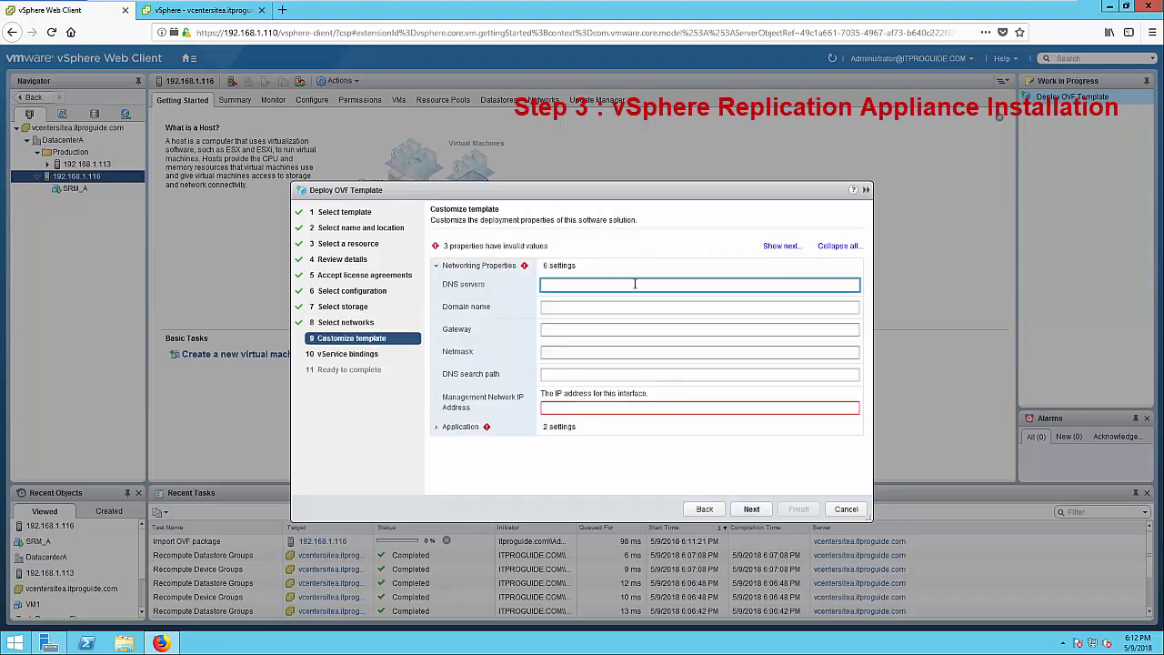
pyautogui.write('123')
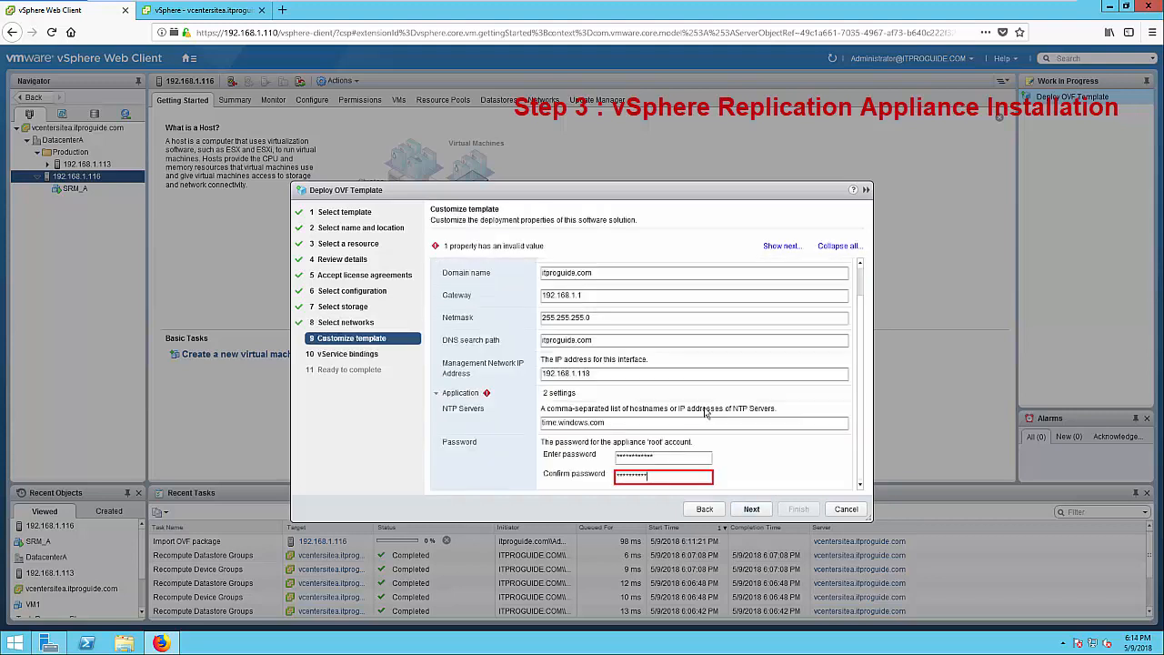
pyautogui.click(752, 511)
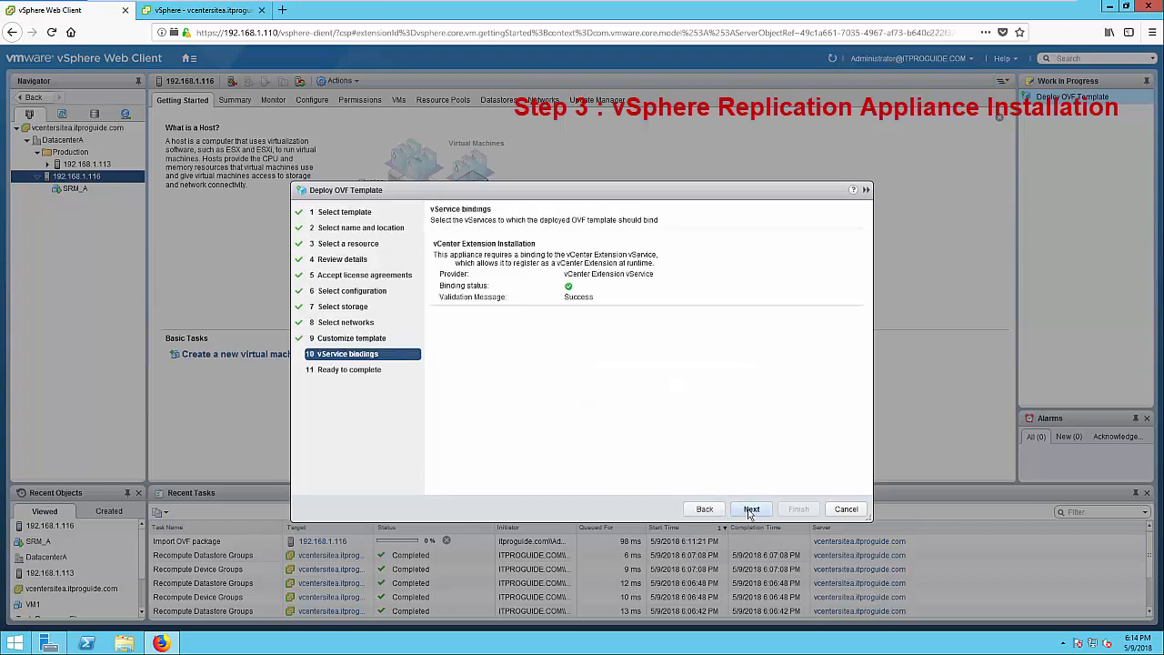
pyautogui.click(750, 511)
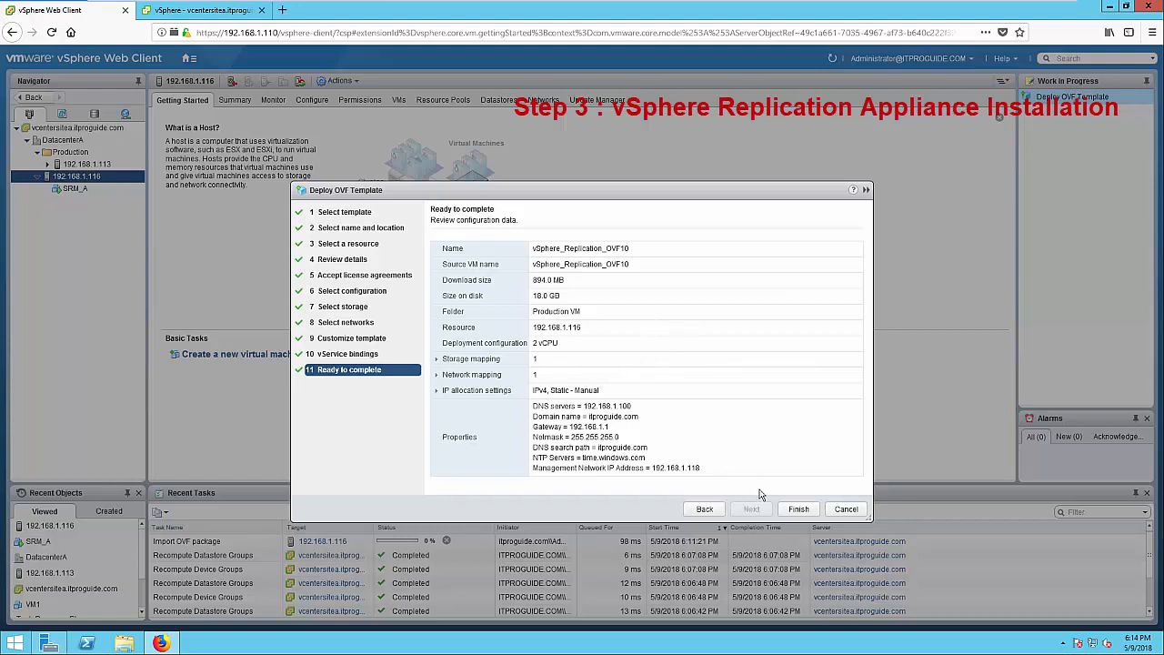
pyautogui.click(799, 511)
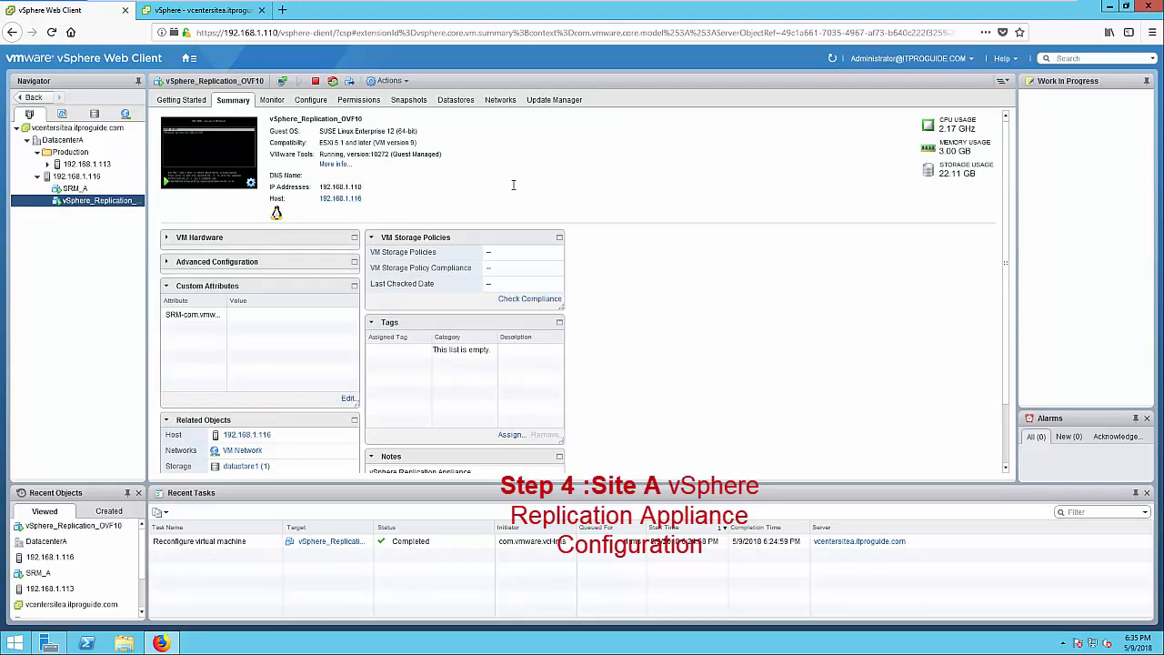
# Load the appliance management page at 192.168.1.118:5480 in a new tab, trusting its certificate
pyautogui.click(282, 9)
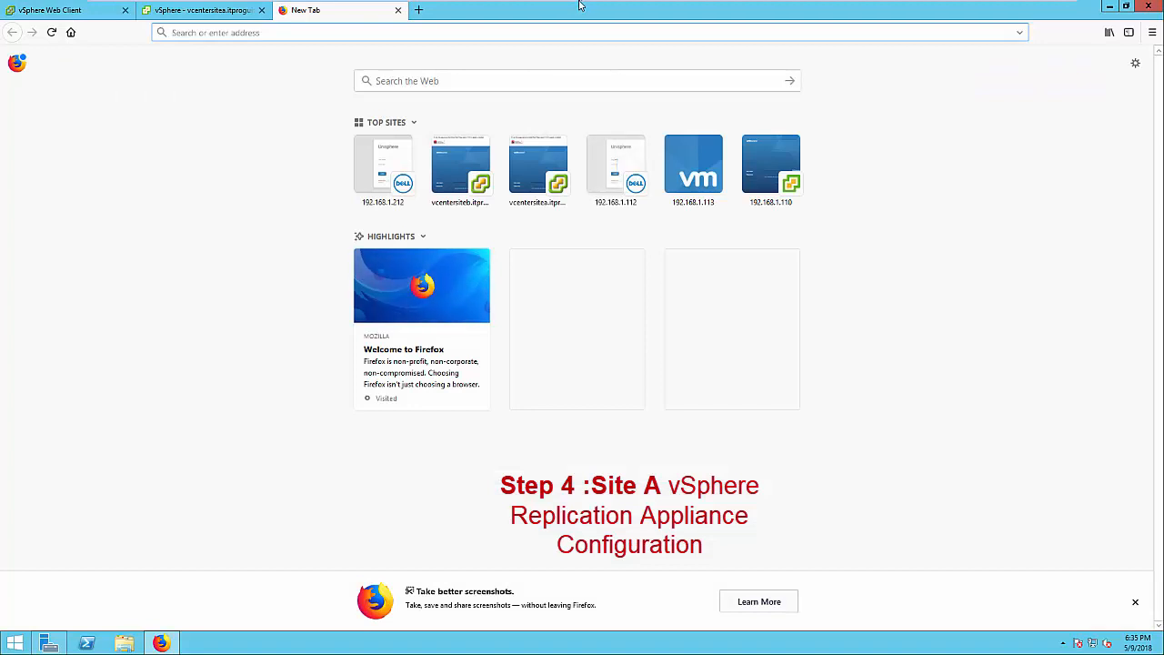
pyautogui.moveTo(582, 4)
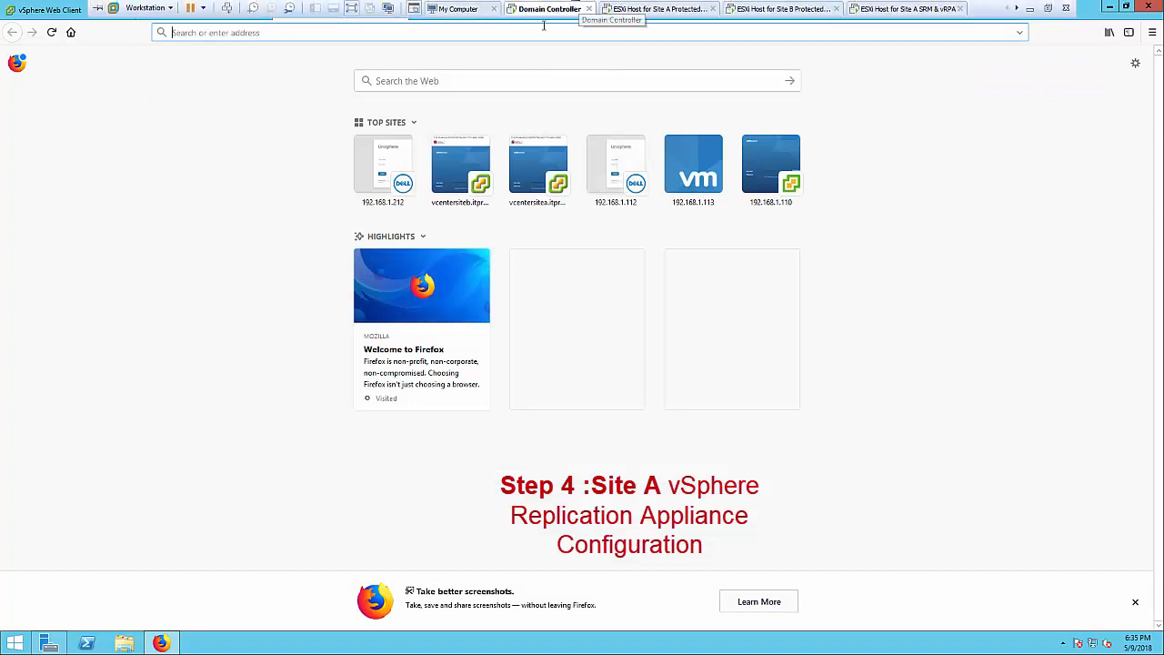
pyautogui.write('1')
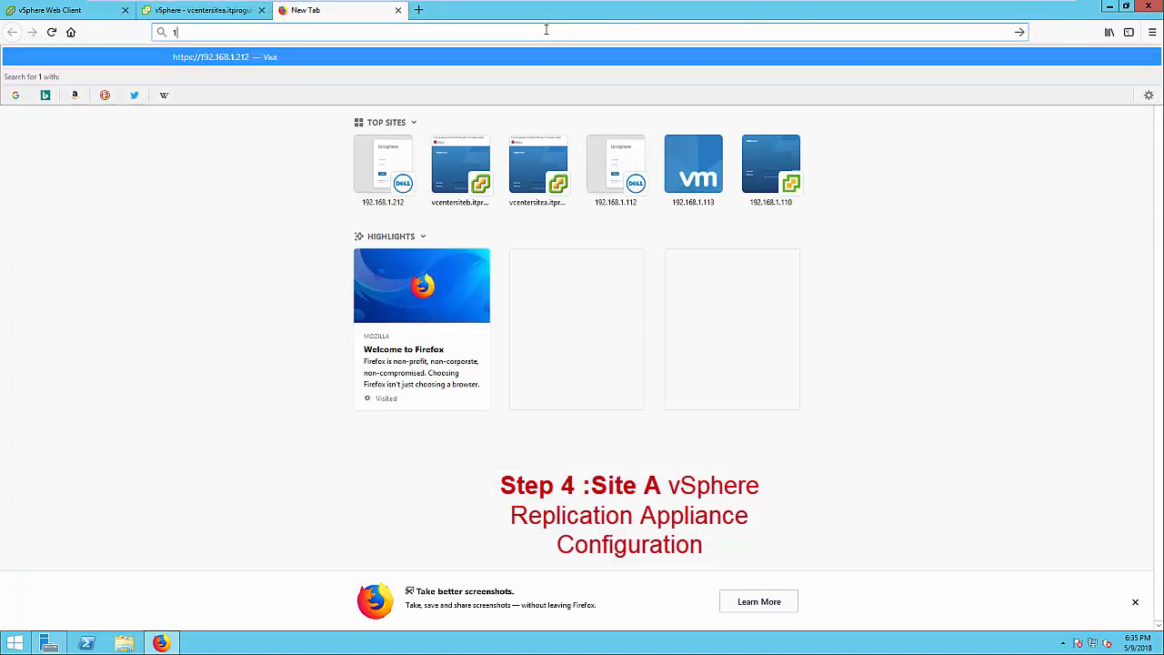
pyautogui.write('92.168.1.118:5480')
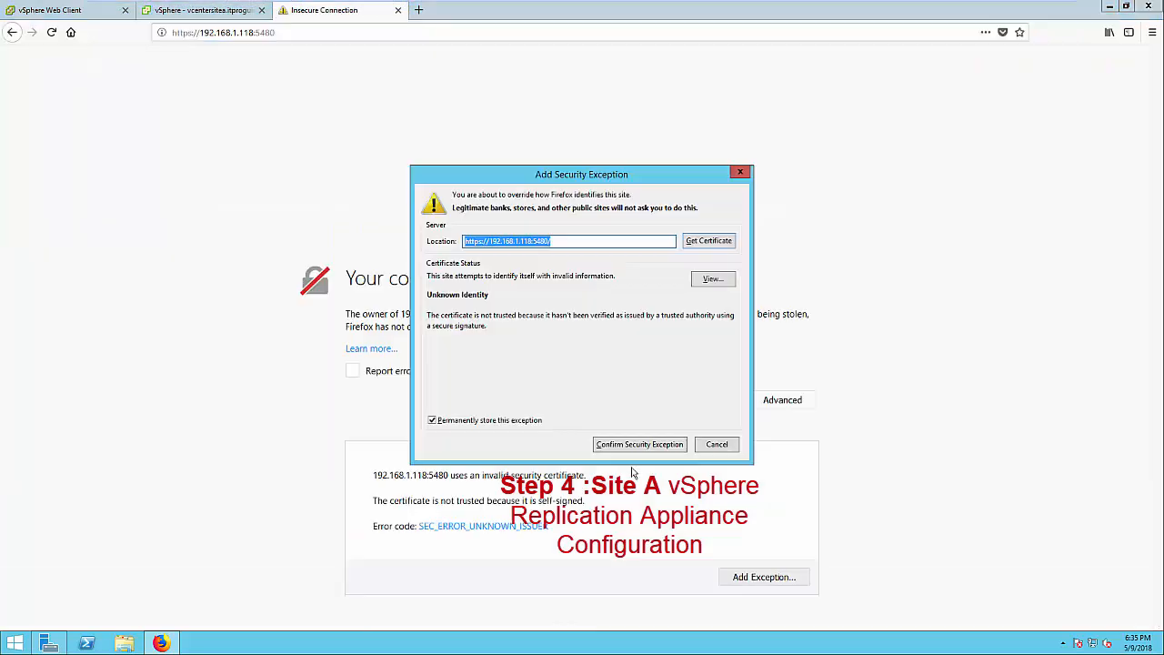
pyautogui.click(635, 446)
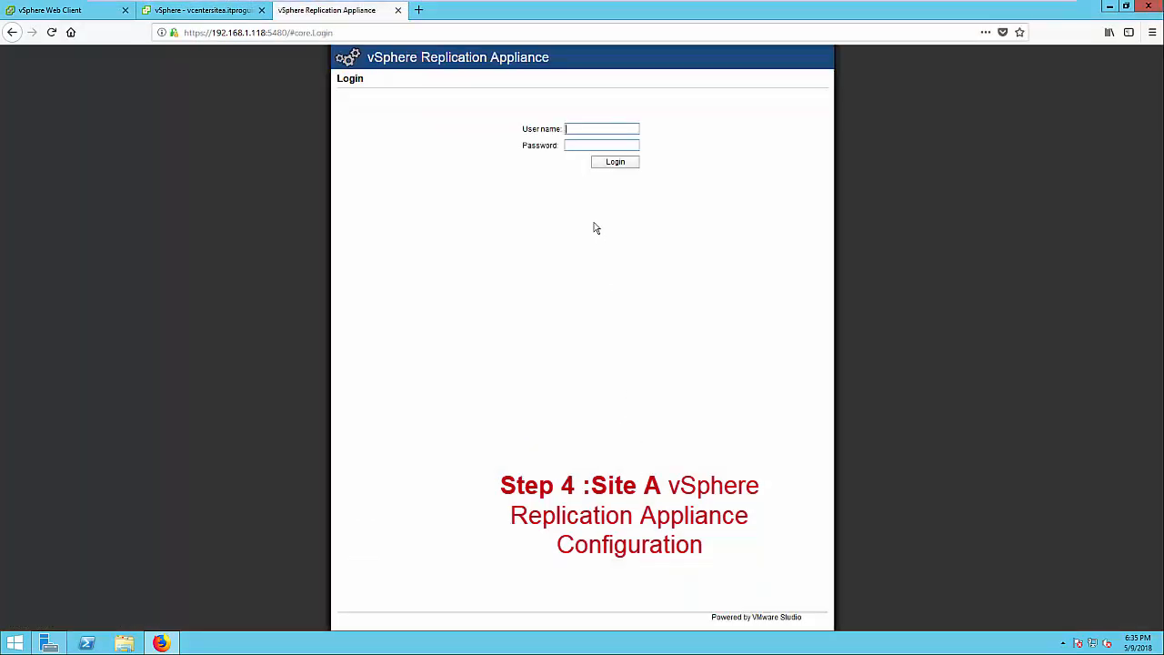
# Log in as root with the appliance password and open the startup configuration page
pyautogui.write('root')
pyautogui.press('Tab')
pyautogui.write('**********')
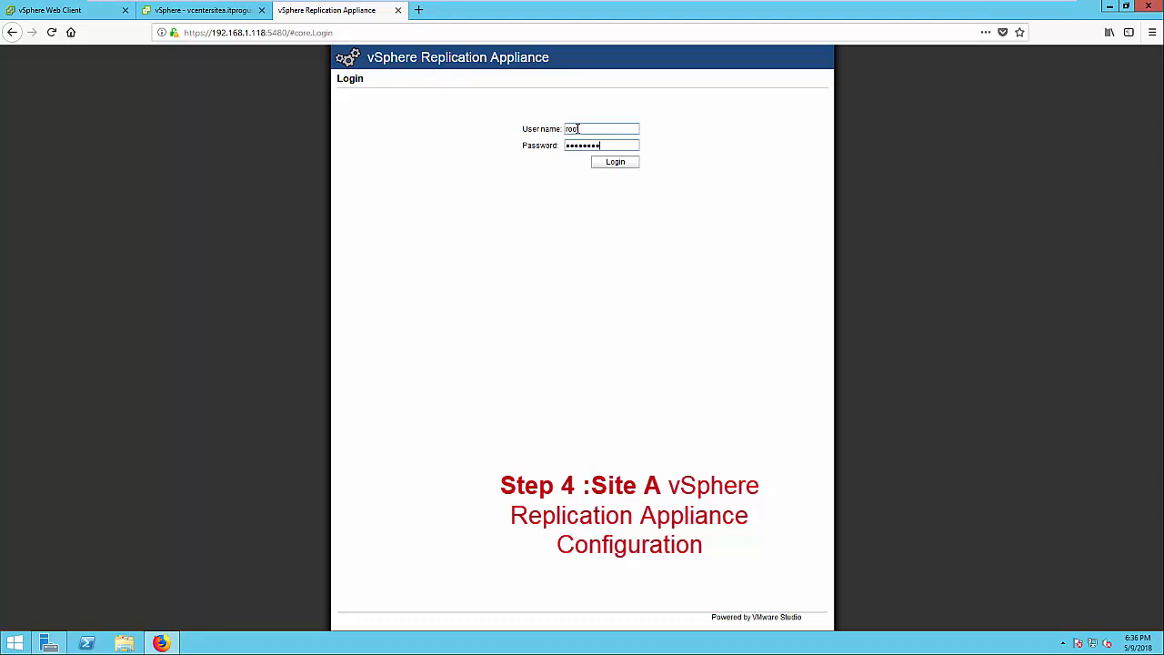
pyautogui.press('Return')
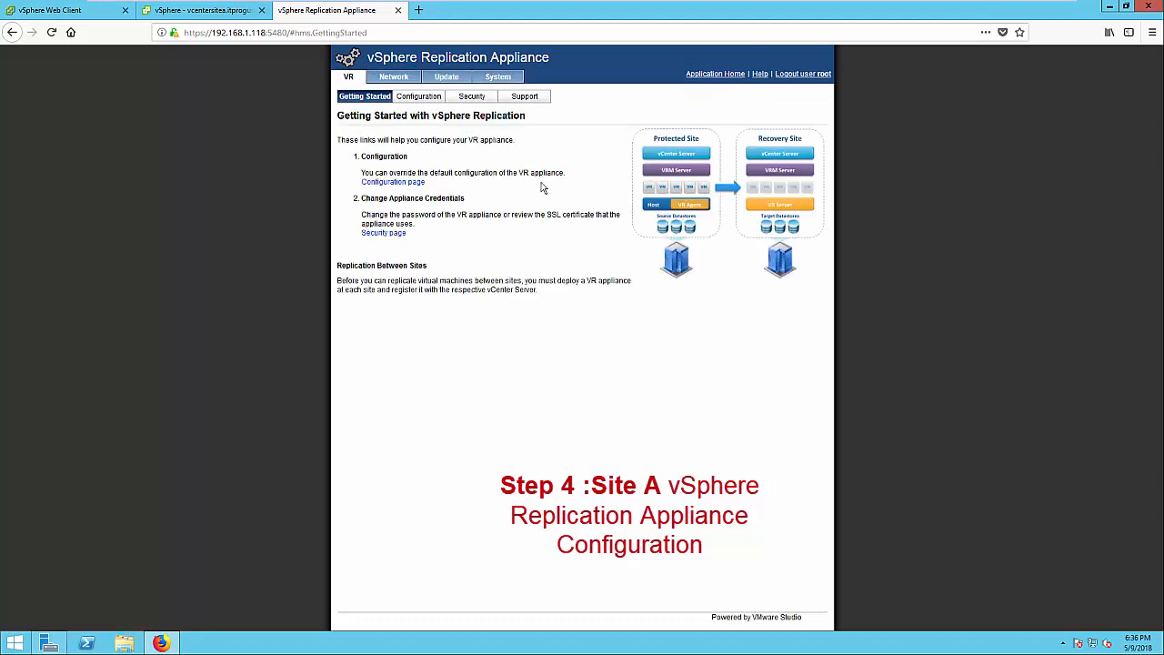
pyautogui.click(415, 184)
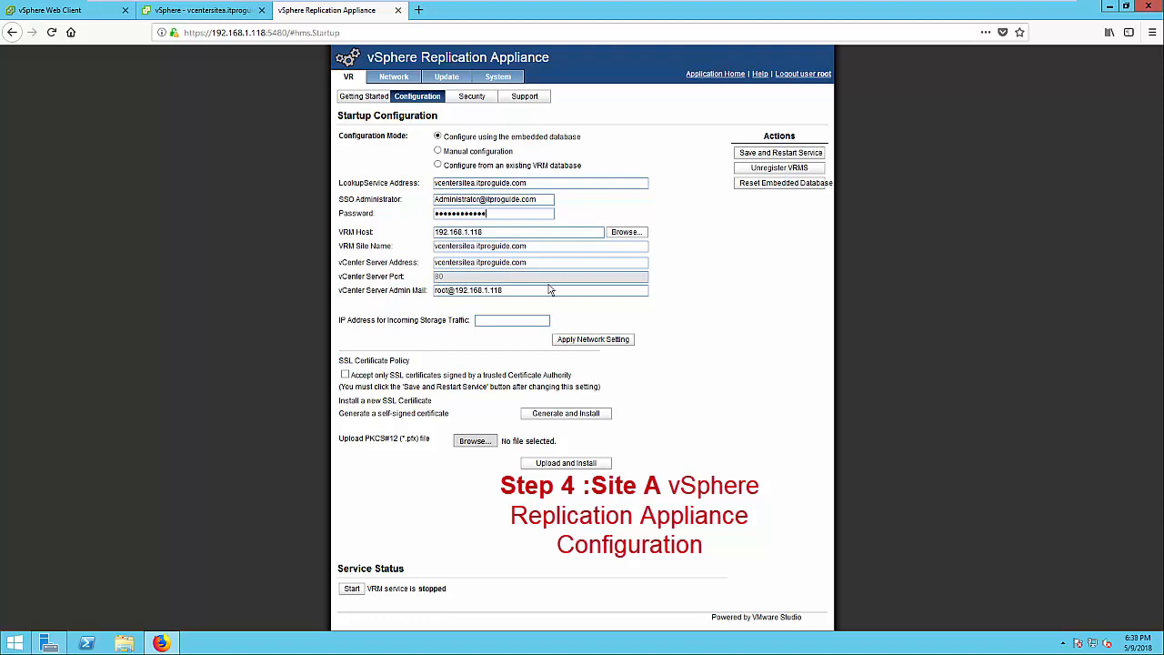
# Save and restart Site A's replication service, accepting the Site A vCenter SSL certificate
pyautogui.click(780, 153)
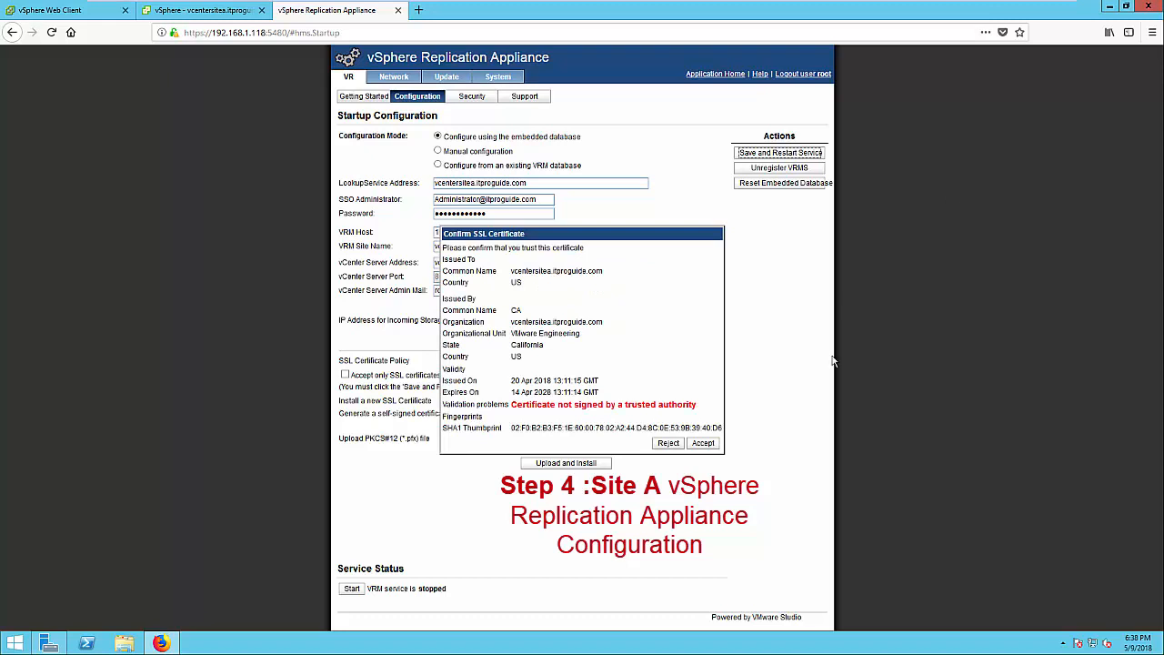
pyautogui.click(703, 443)
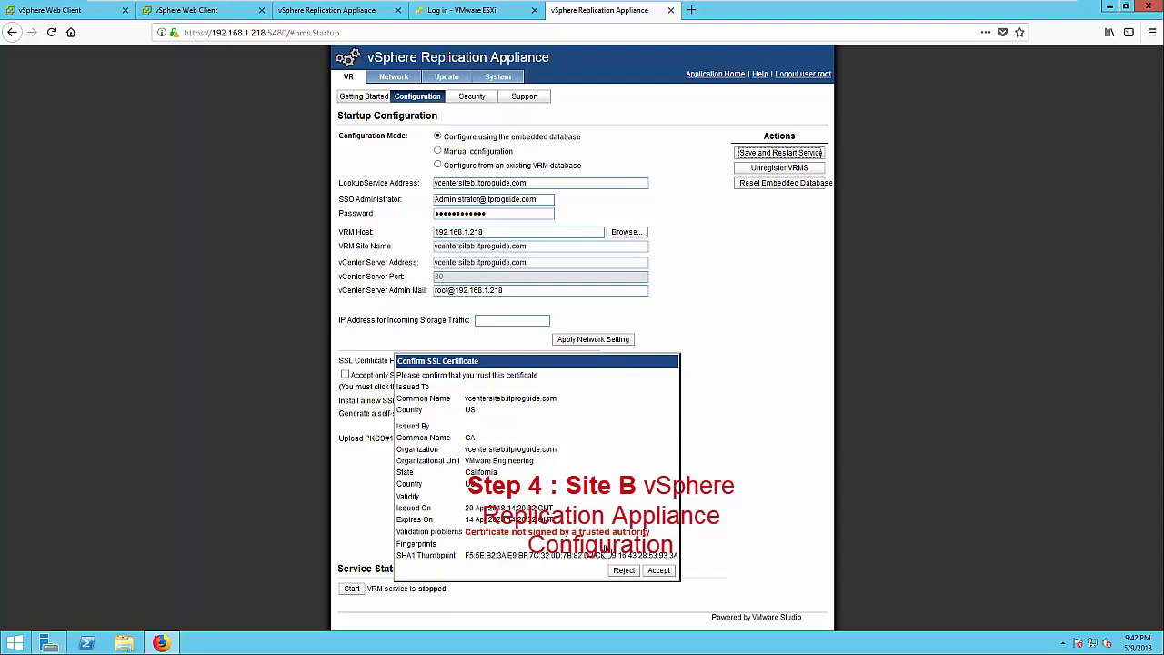
# Accept Site B's vCenter SSL certificate to complete its replication configuration
pyautogui.click(657, 571)
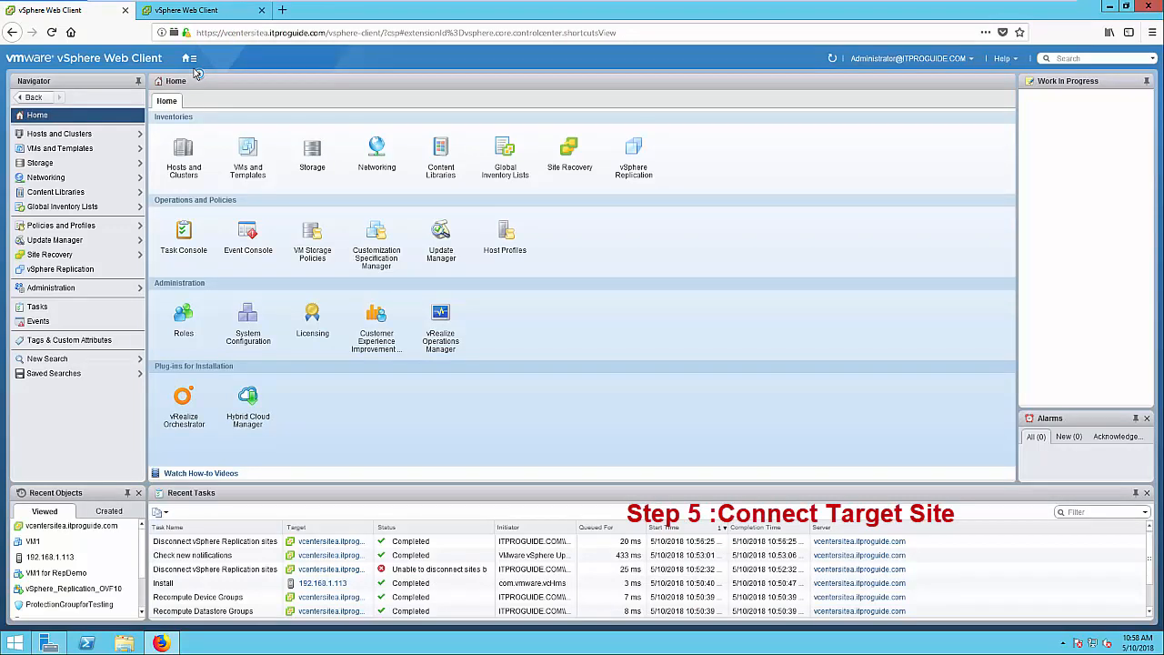
# On vcentersitea.itproguide.com's configuration, begin connecting a vSphere Replication target site
pyautogui.click(50, 135)
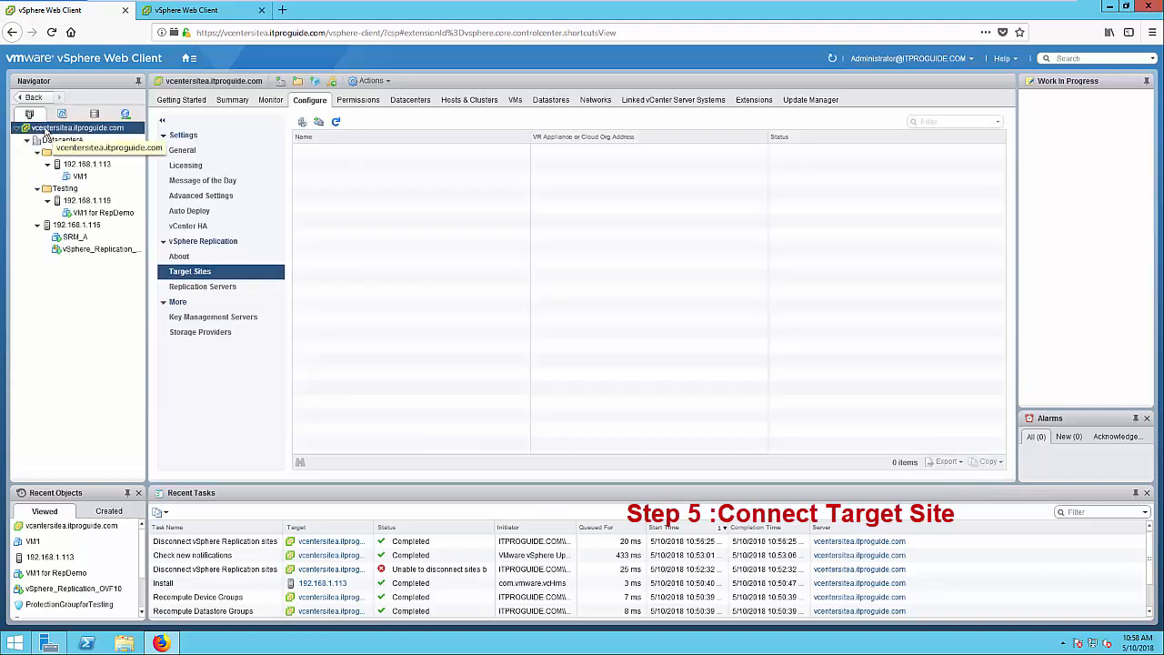
pyautogui.click(118, 128)
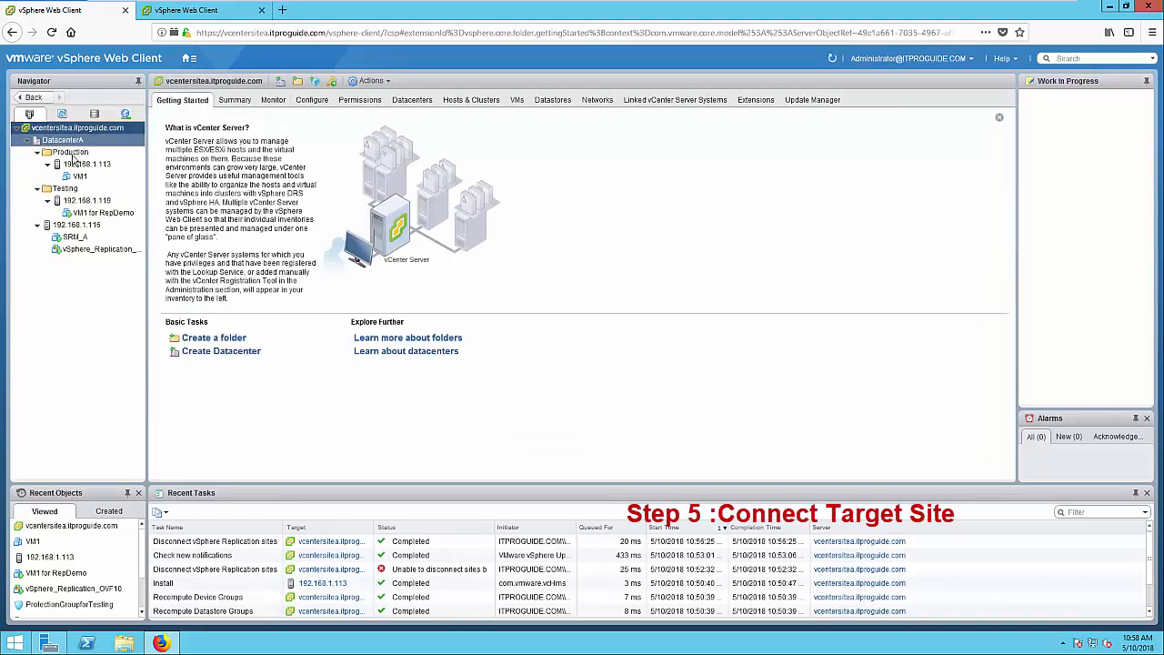
pyautogui.click(310, 100)
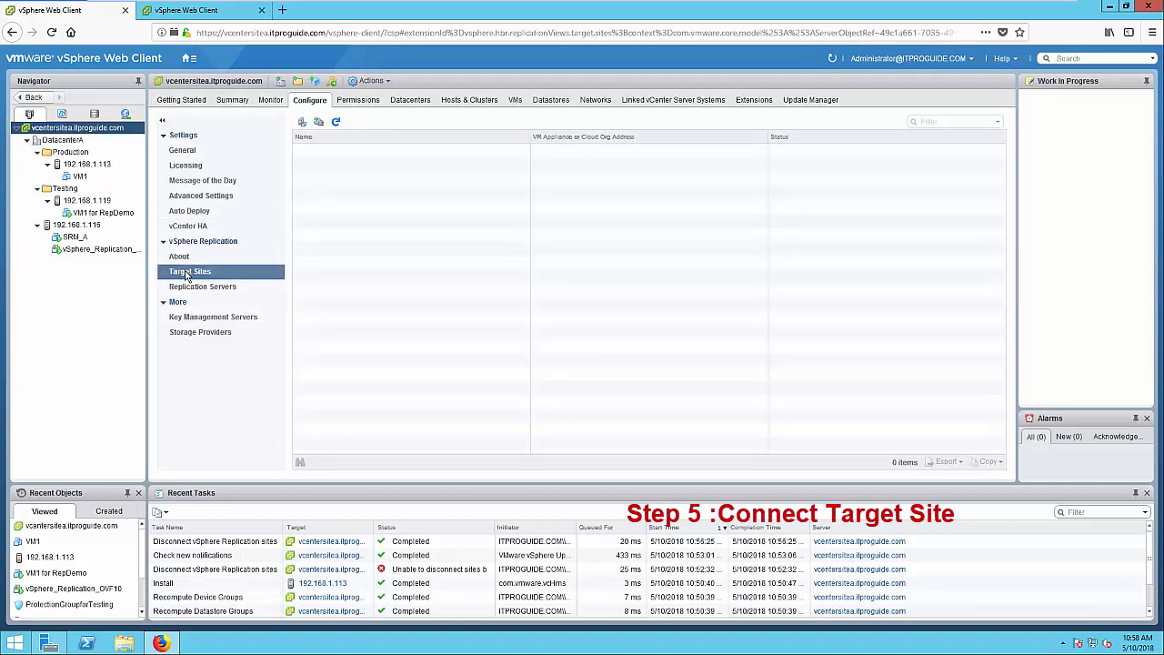
pyautogui.click(301, 124)
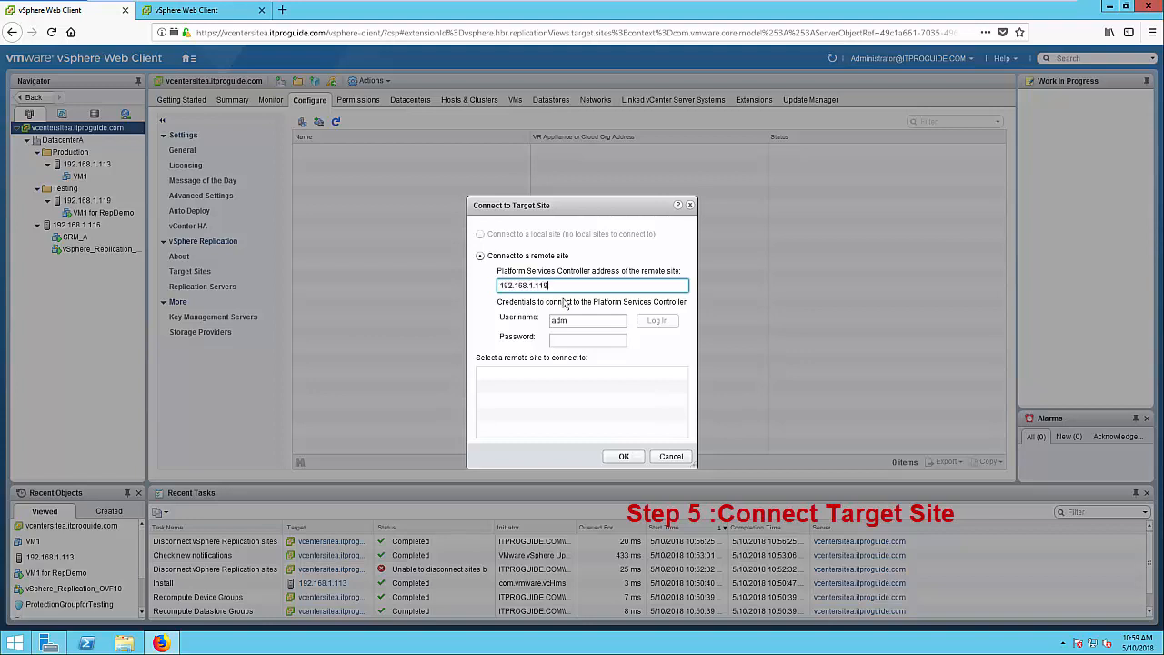
# Log in to the vcentersiteb remote PSC, trust its certificate, and confirm it as target site
pyautogui.press('BackSpace')
pyautogui.press('BackSpace')
pyautogui.press('BackSpace')
pyautogui.press('BackSpace')
pyautogui.press('BackSpace')
pyautogui.press('BackSpace')
pyautogui.press('BackSpace')
pyautogui.press('BackSpace')
pyautogui.press('BackSpace')
pyautogui.press('BackSpace')
pyautogui.press('BackSpace')
pyautogui.press('BackSpace')
pyautogui.press('BackSpace')
pyautogui.write('vcent')
pyautogui.write('ersiteb')
pyautogui.write('.itpro')
pyautogui.write('pro')
pyautogui.write('guid')
pyautogui.write('e')
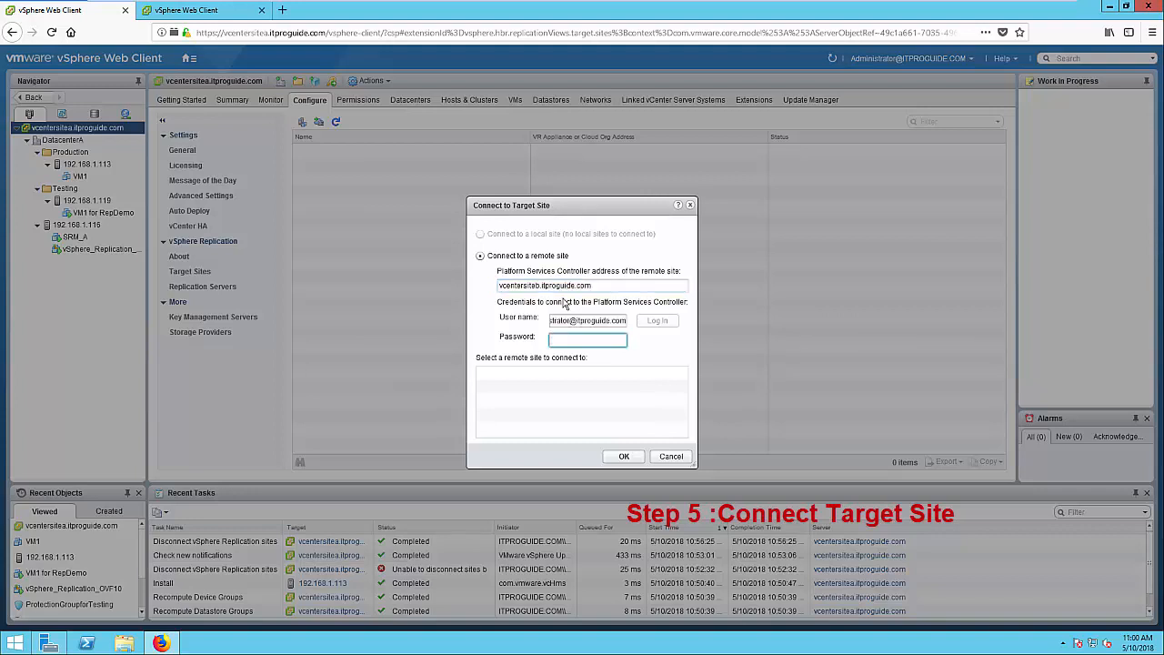
pyautogui.write('P***********')
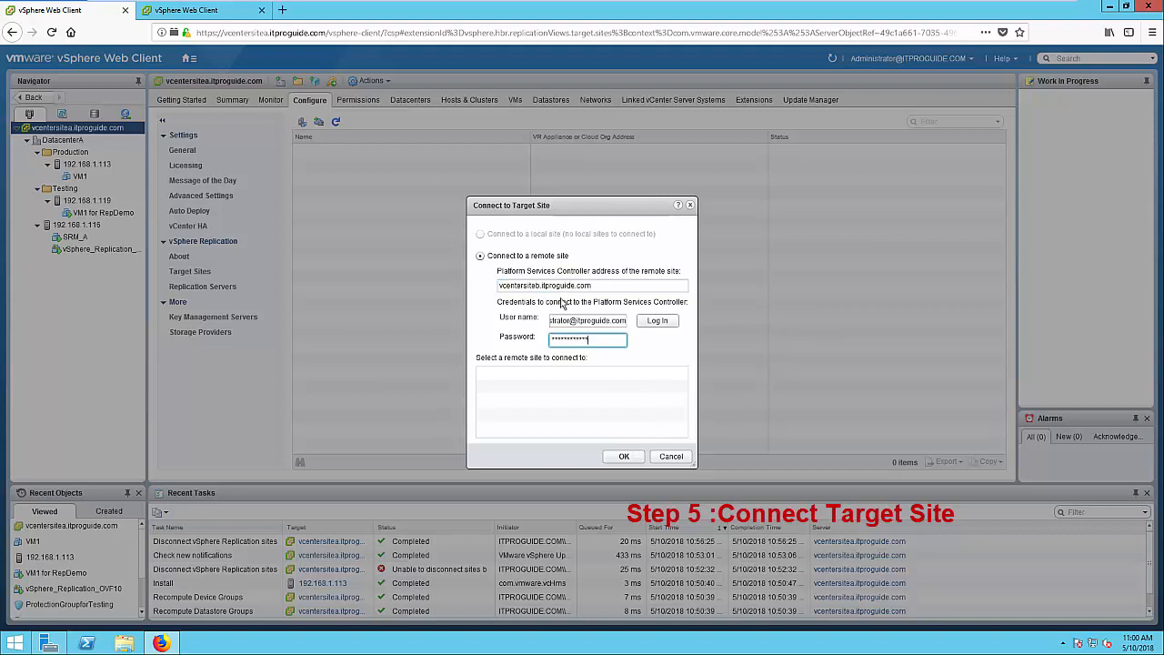
pyautogui.click(649, 323)
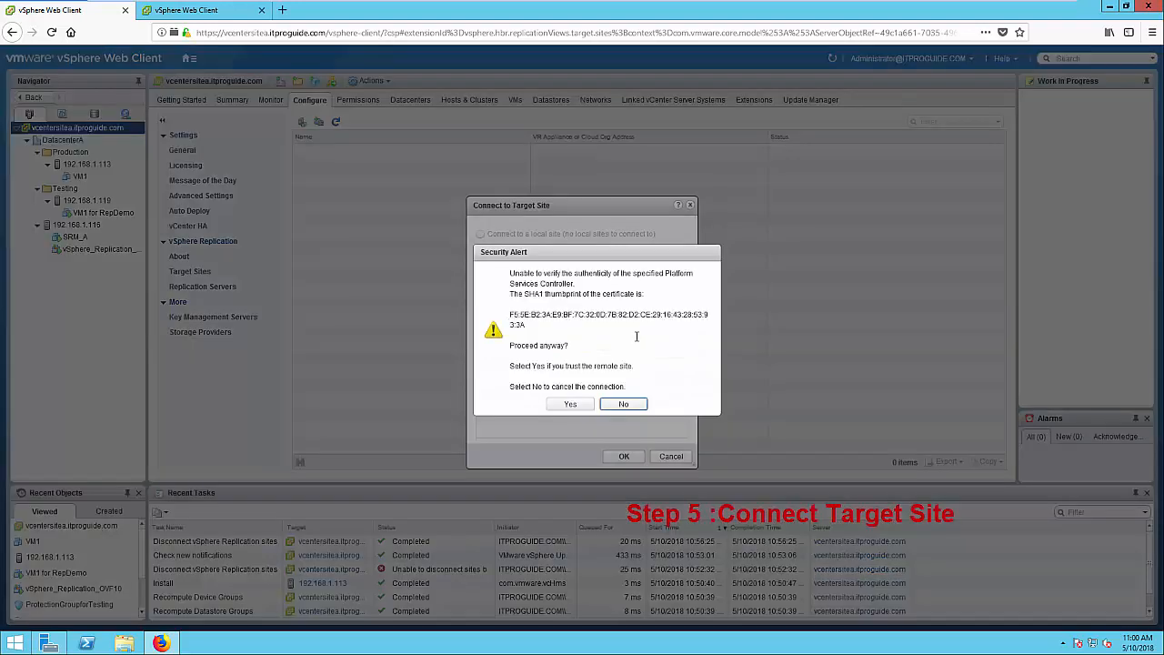
pyautogui.click(583, 406)
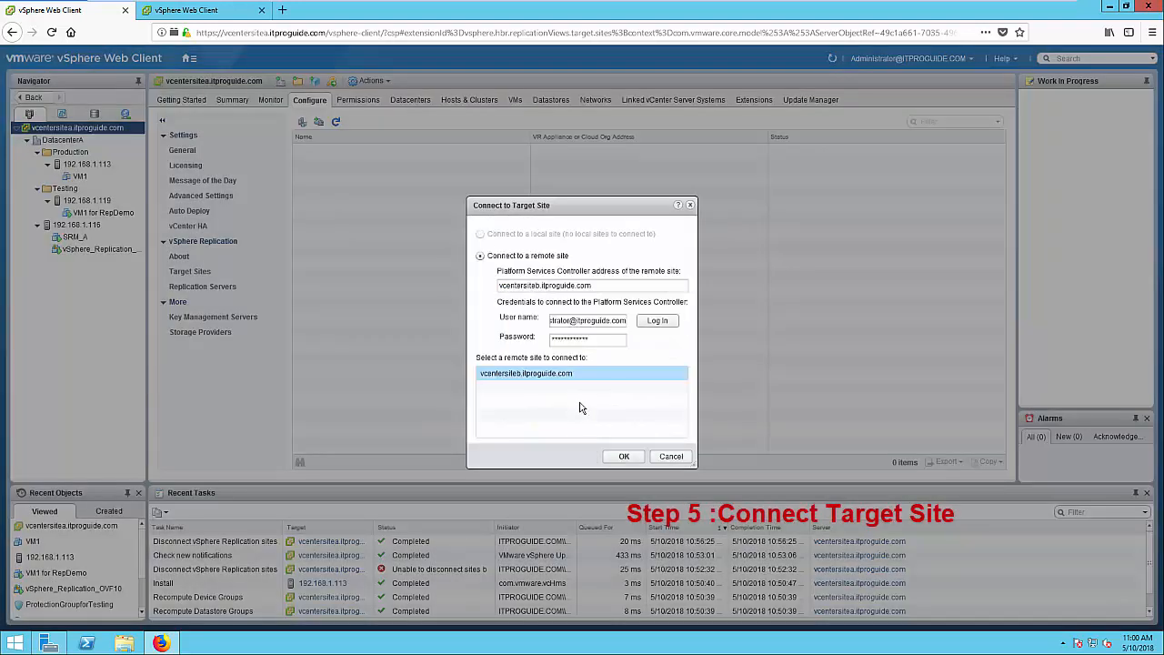
pyautogui.click(622, 457)
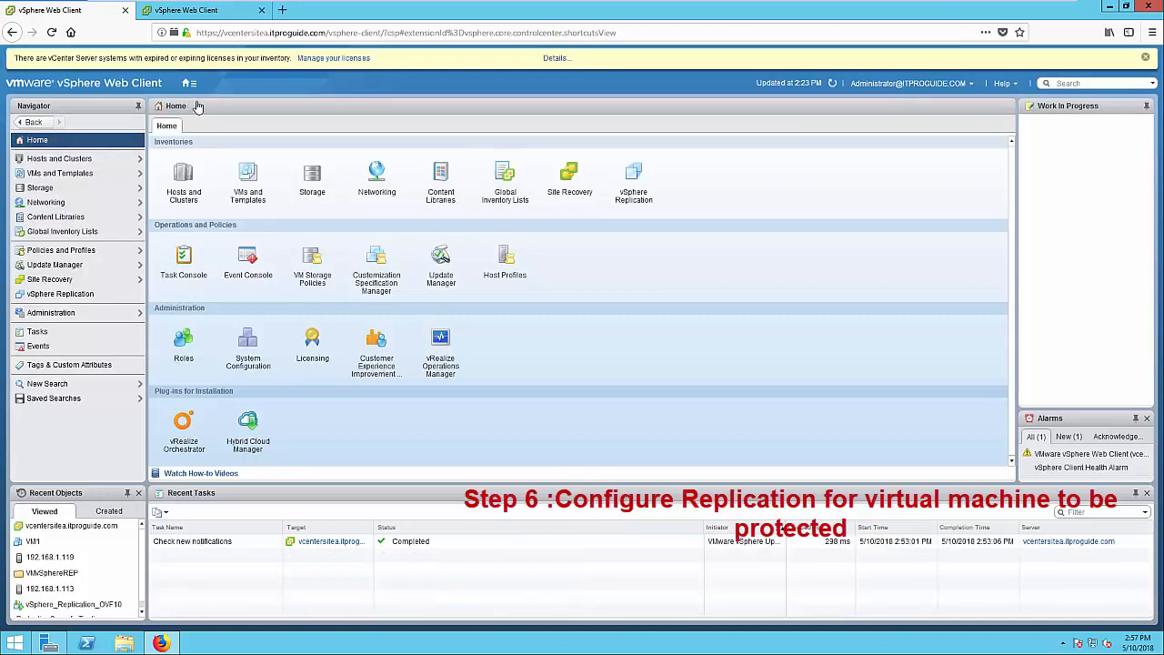
# Launch Configure Replication for the VM for RP virtual machine from Hosts and Clusters
pyautogui.click(191, 85)
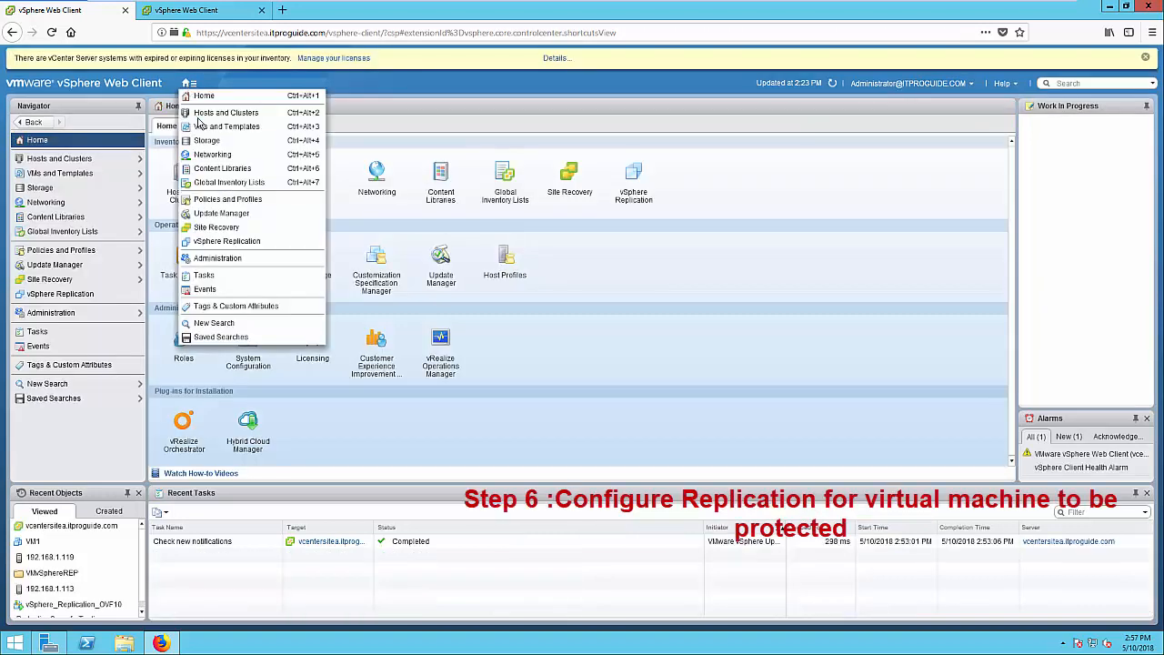
pyautogui.click(218, 113)
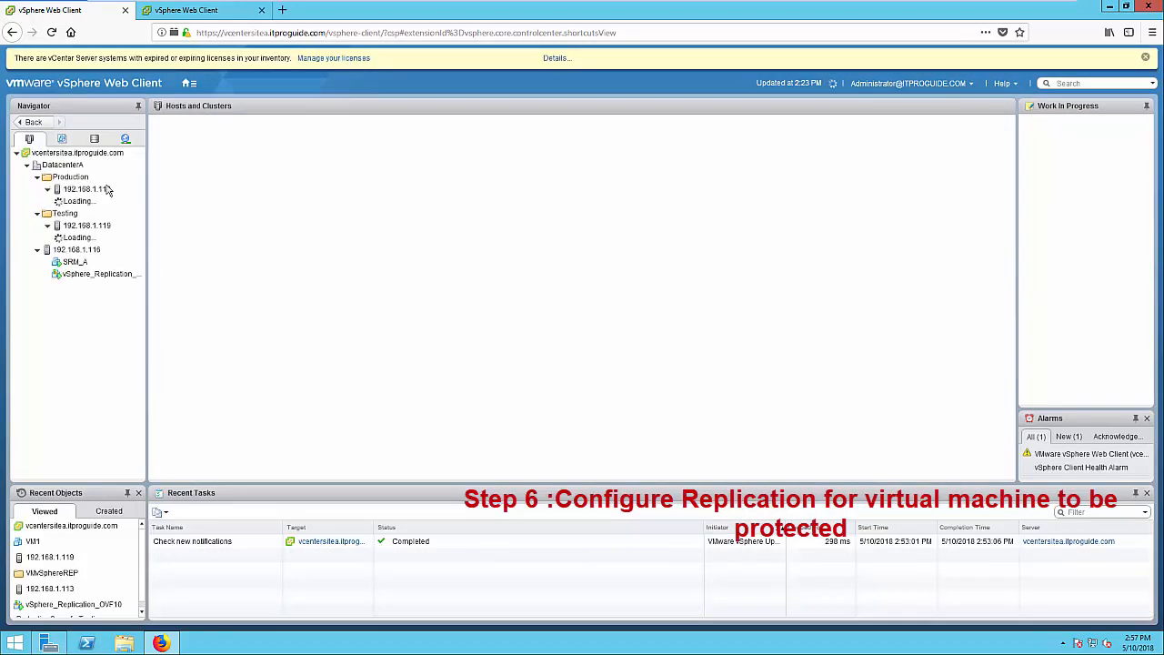
pyautogui.click(97, 240)
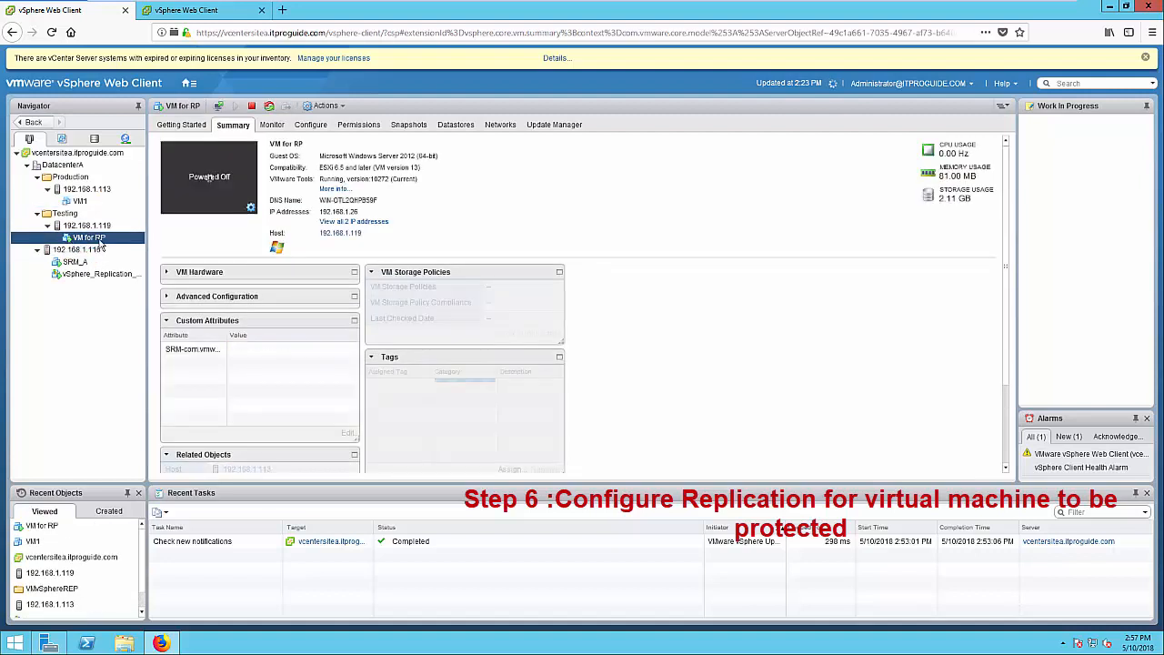
pyautogui.rightClick(101, 242)
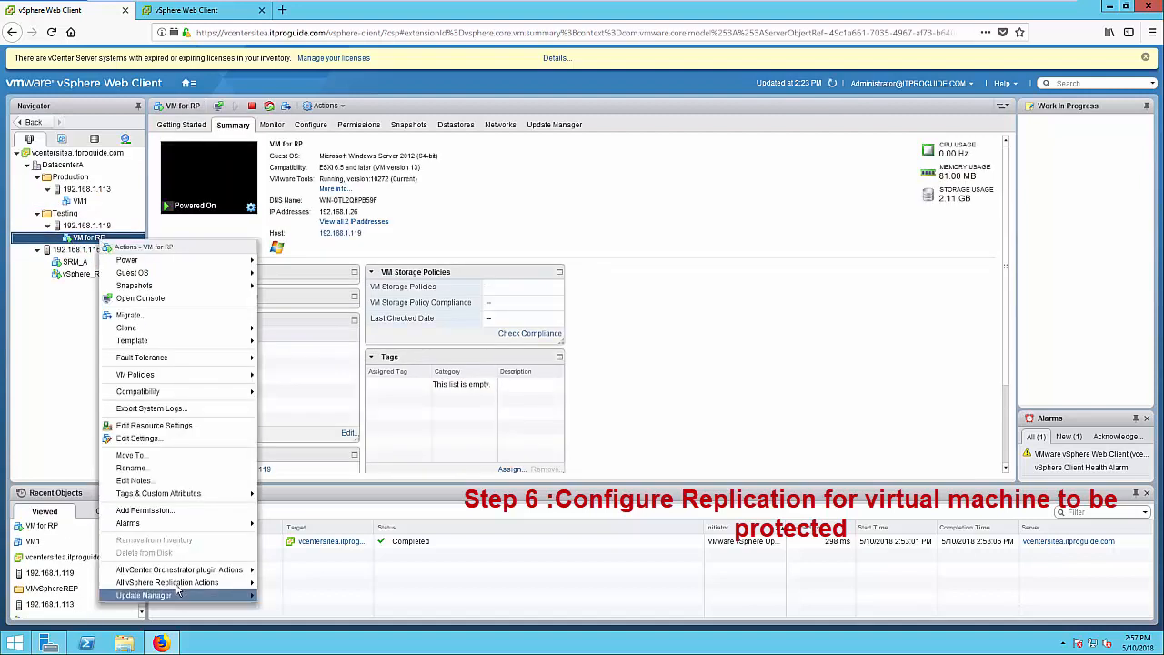
pyautogui.moveTo(182, 583)
pyautogui.click(303, 583)
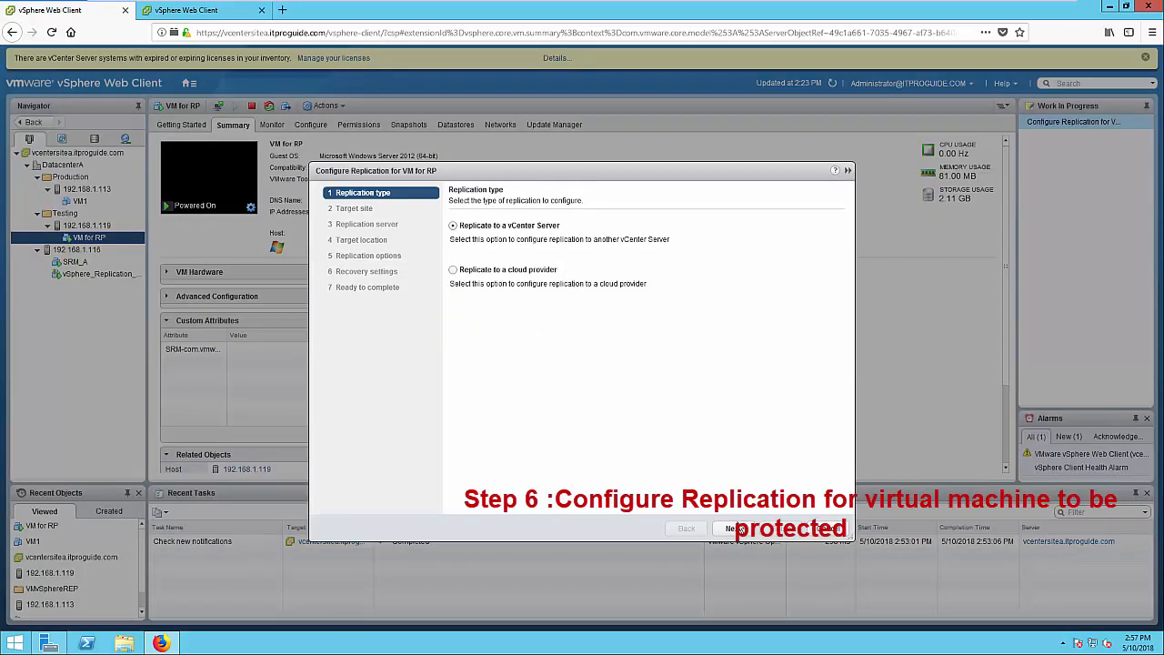
# Replicate to vcentersiteb with an auto-assigned replication server and bring up the target location datastores
pyautogui.click(737, 529)
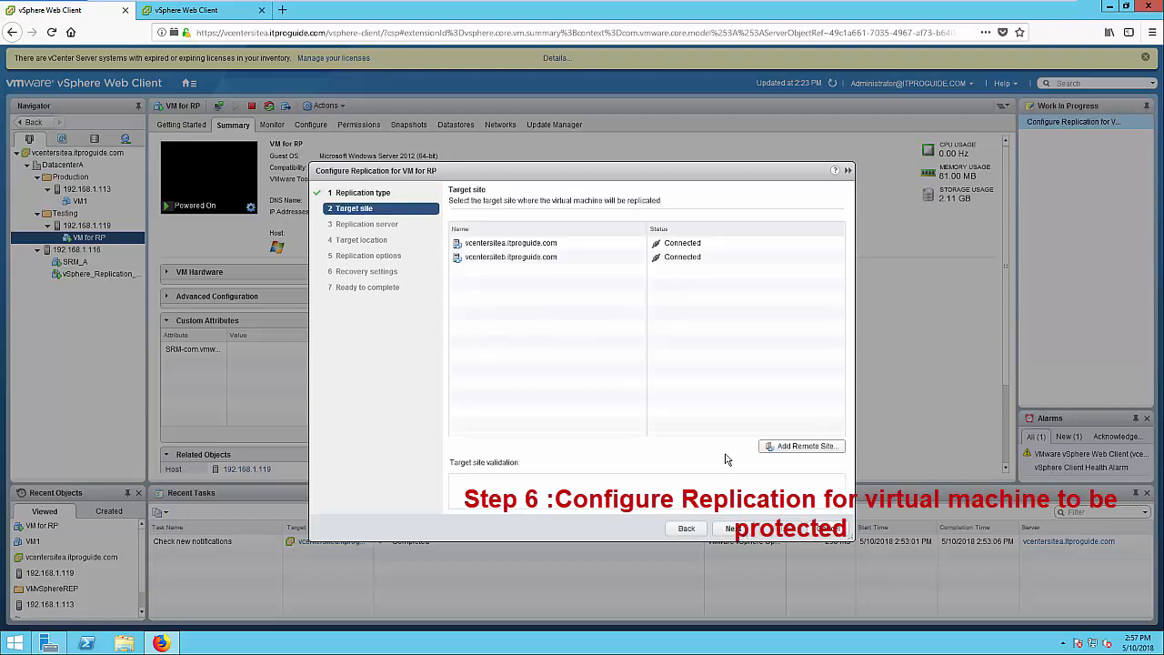
pyautogui.click(539, 263)
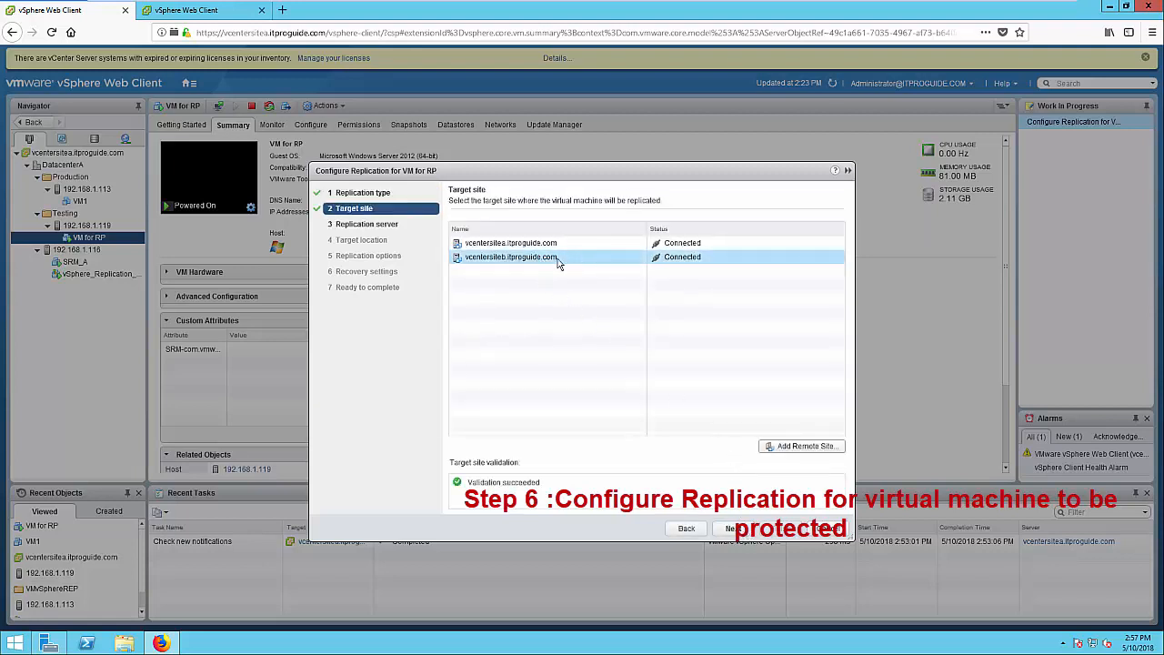
pyautogui.click(730, 529)
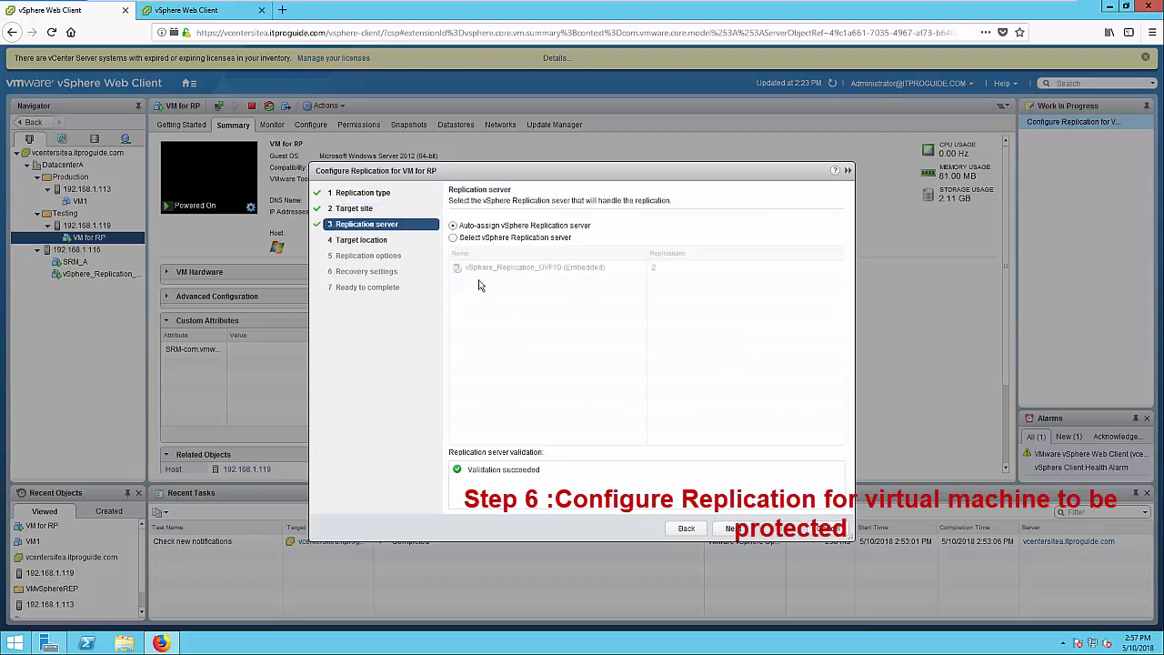
pyautogui.click(728, 530)
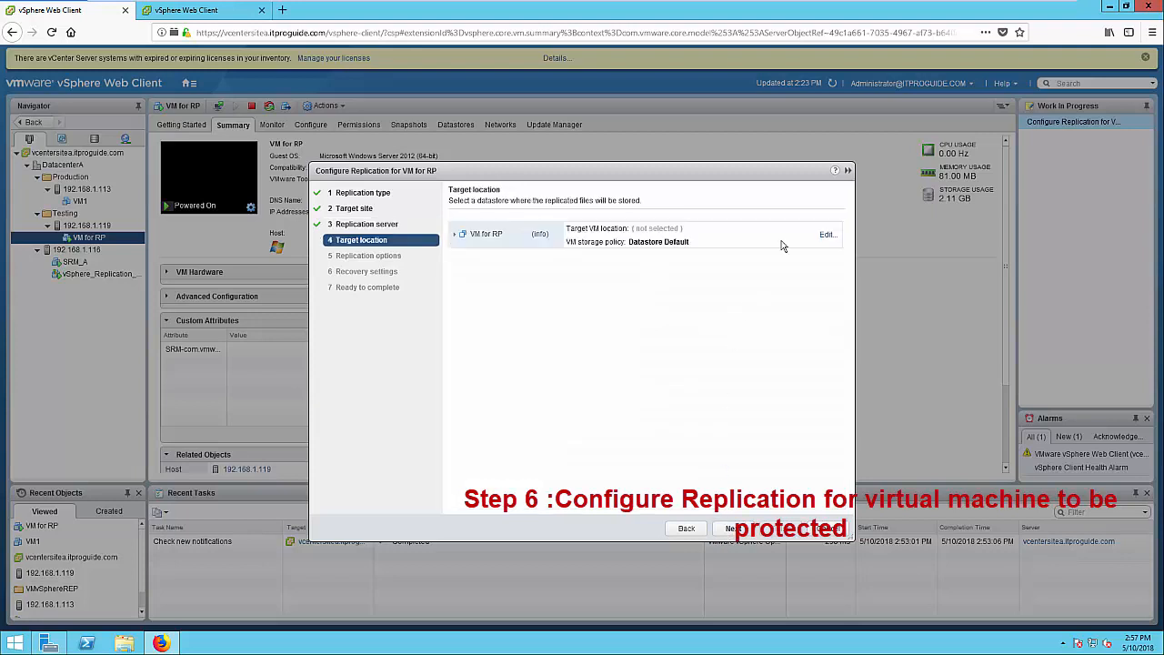
pyautogui.click(827, 235)
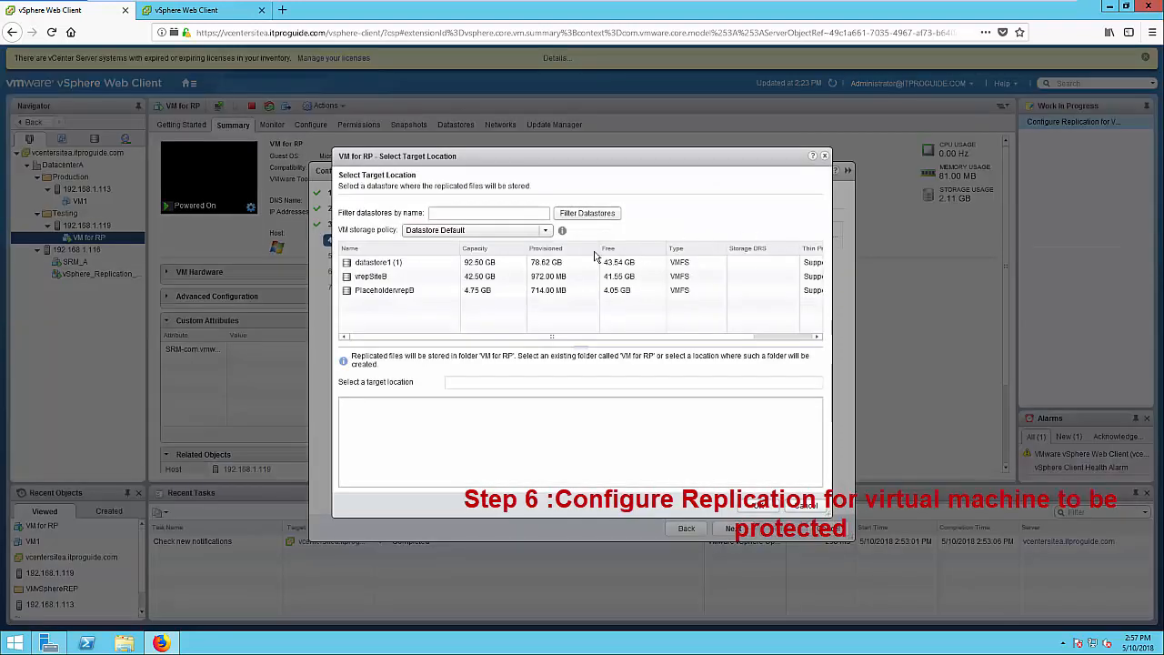
# Target vrepSiteB for VM for RP, keep the default replication options, and set a 10-minute RPO
pyautogui.click(382, 278)
pyautogui.click(382, 278)
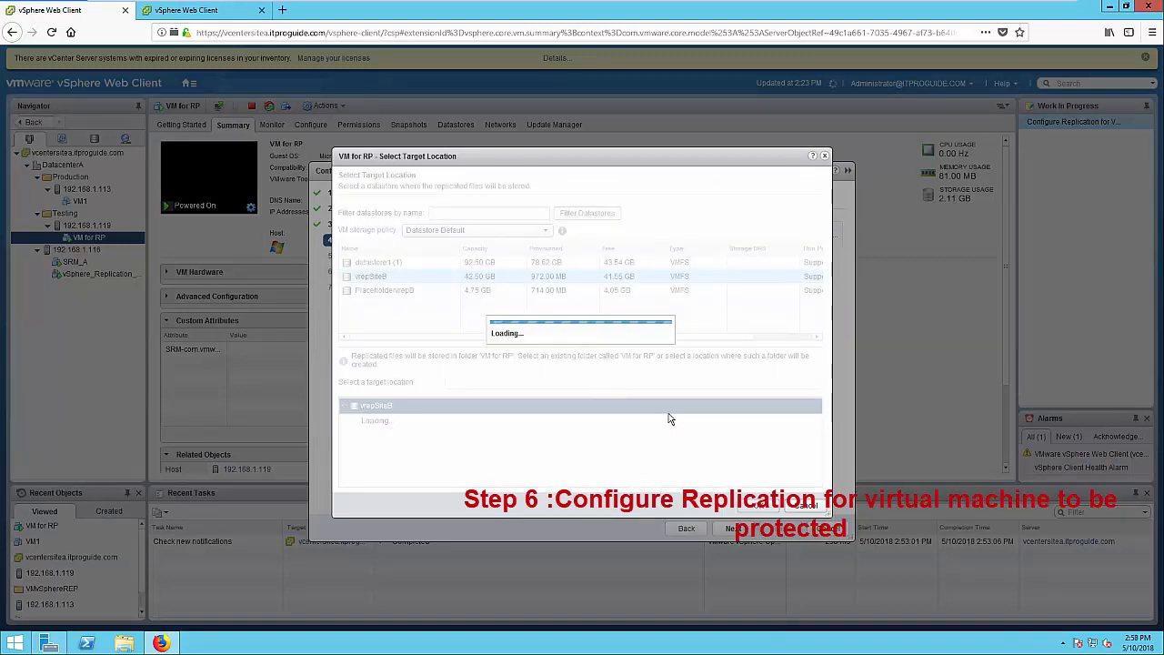
pyautogui.click(751, 505)
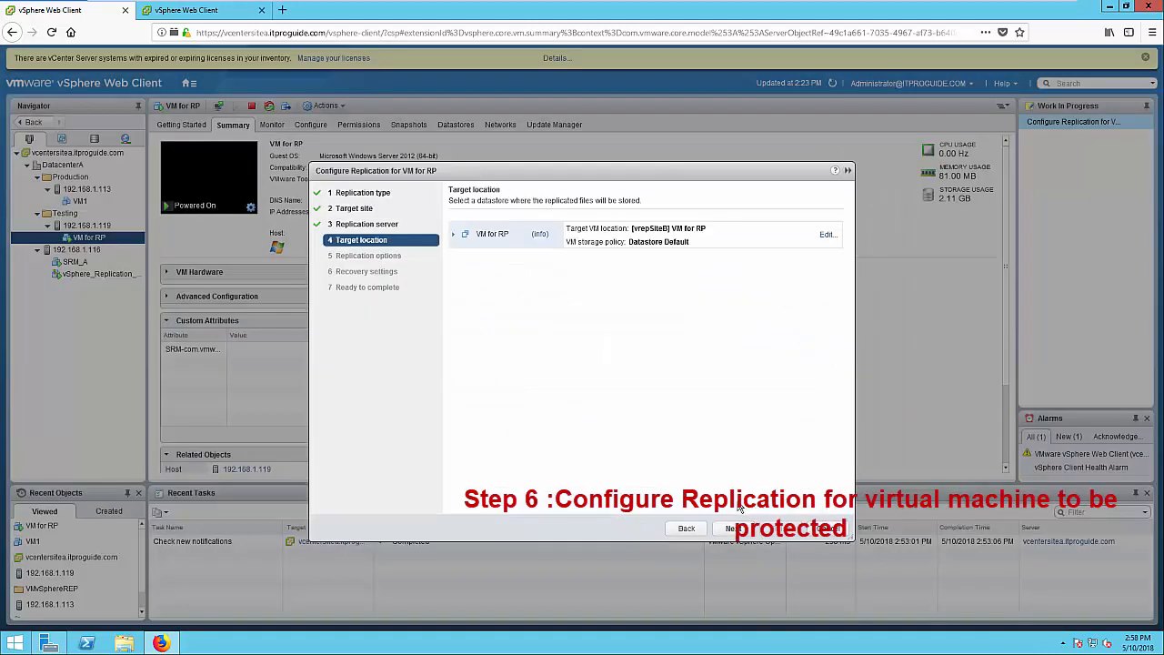
pyautogui.click(732, 529)
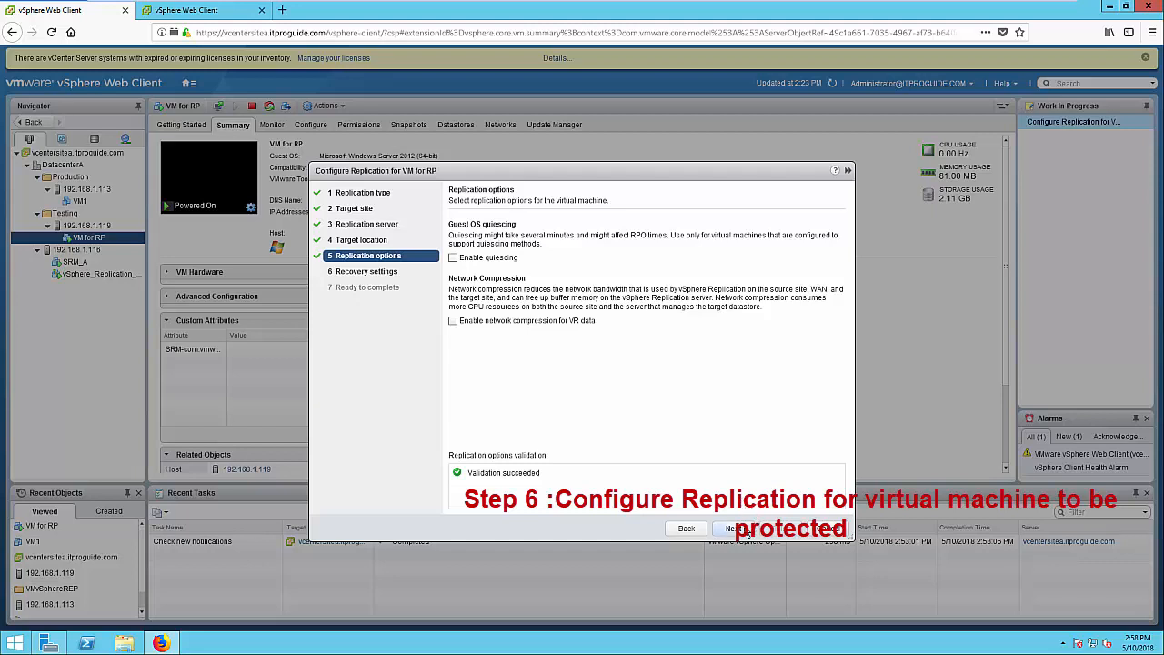
pyautogui.click(744, 530)
pyautogui.click(533, 277)
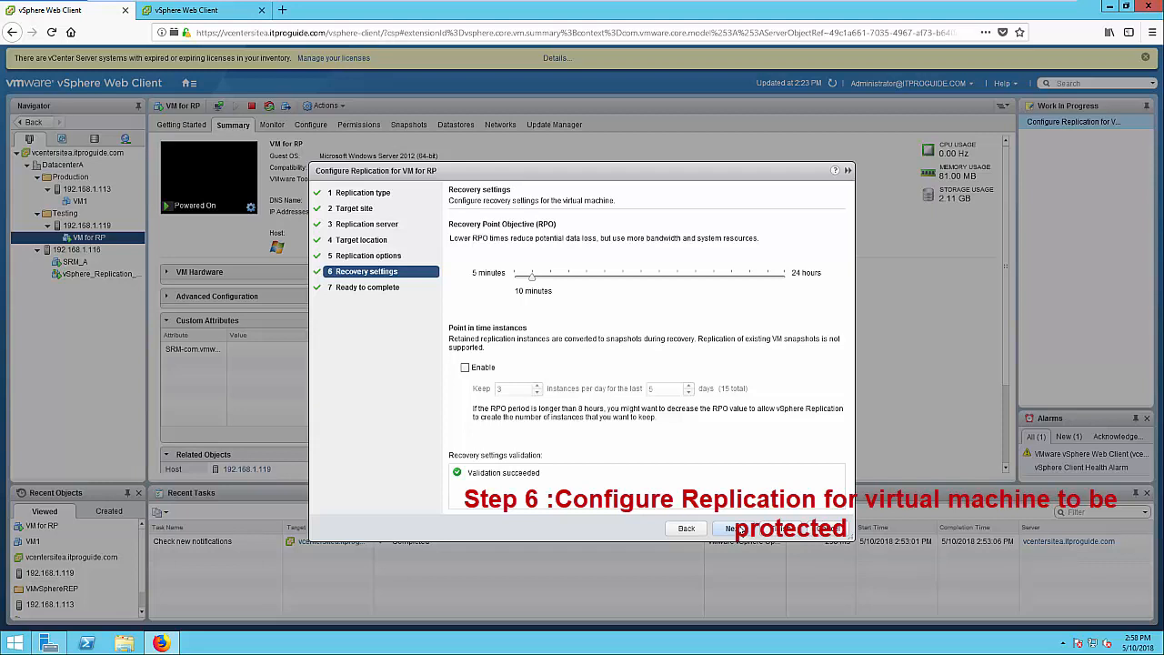
pyautogui.click(738, 529)
pyautogui.click(771, 528)
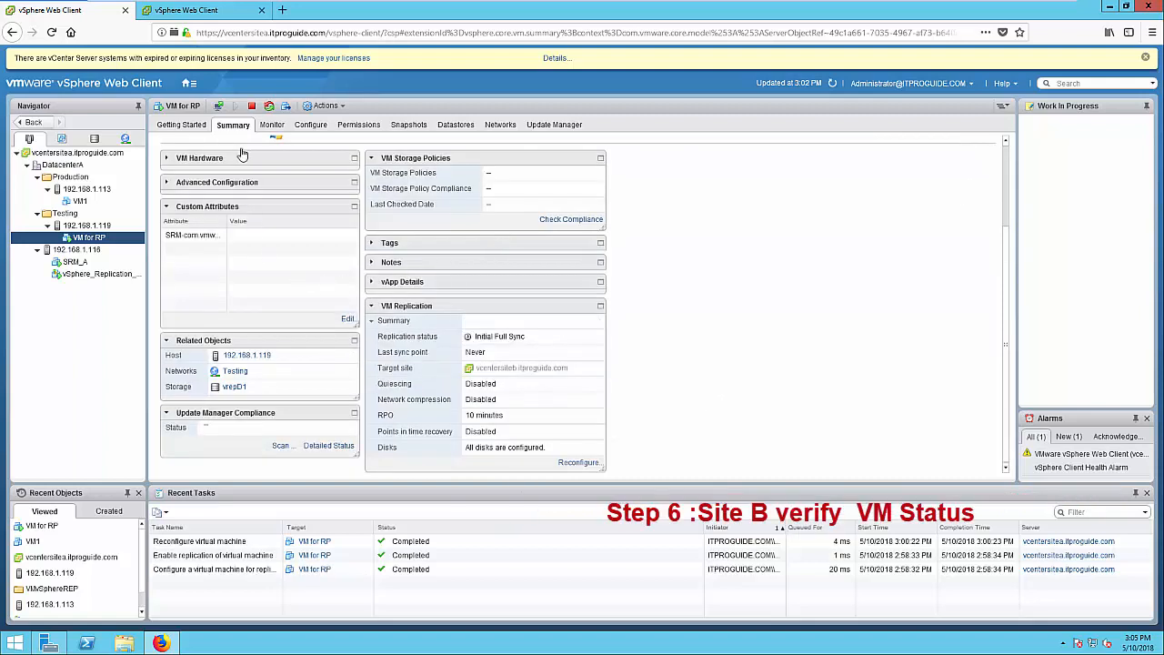
pyautogui.click(233, 13)
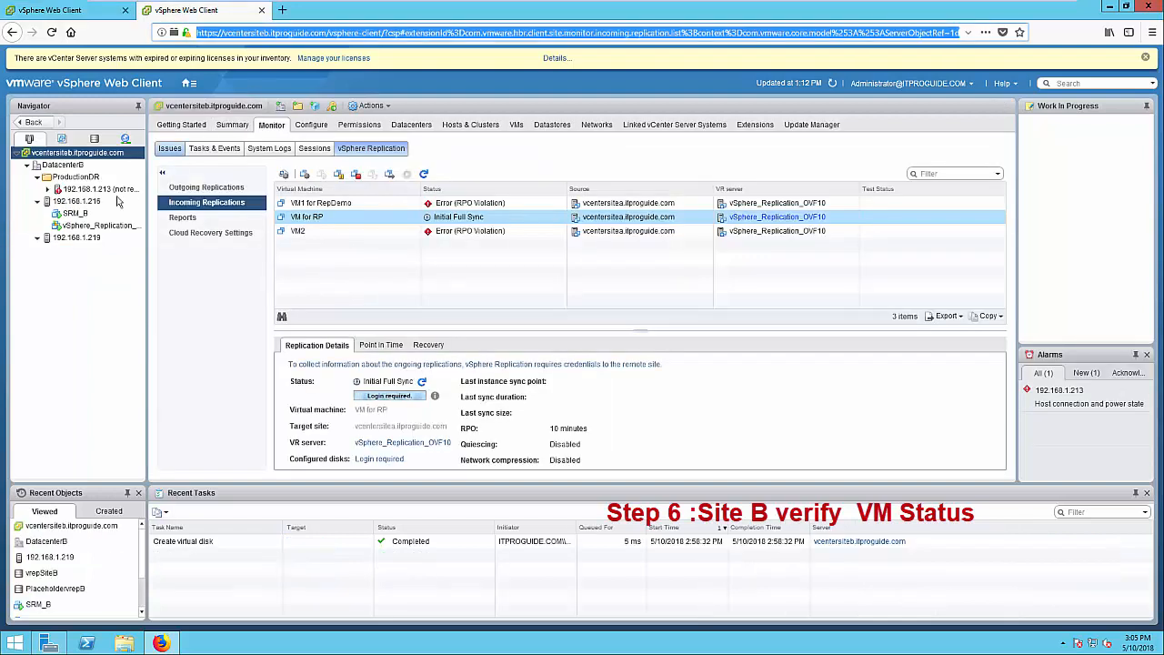
pyautogui.click(191, 83)
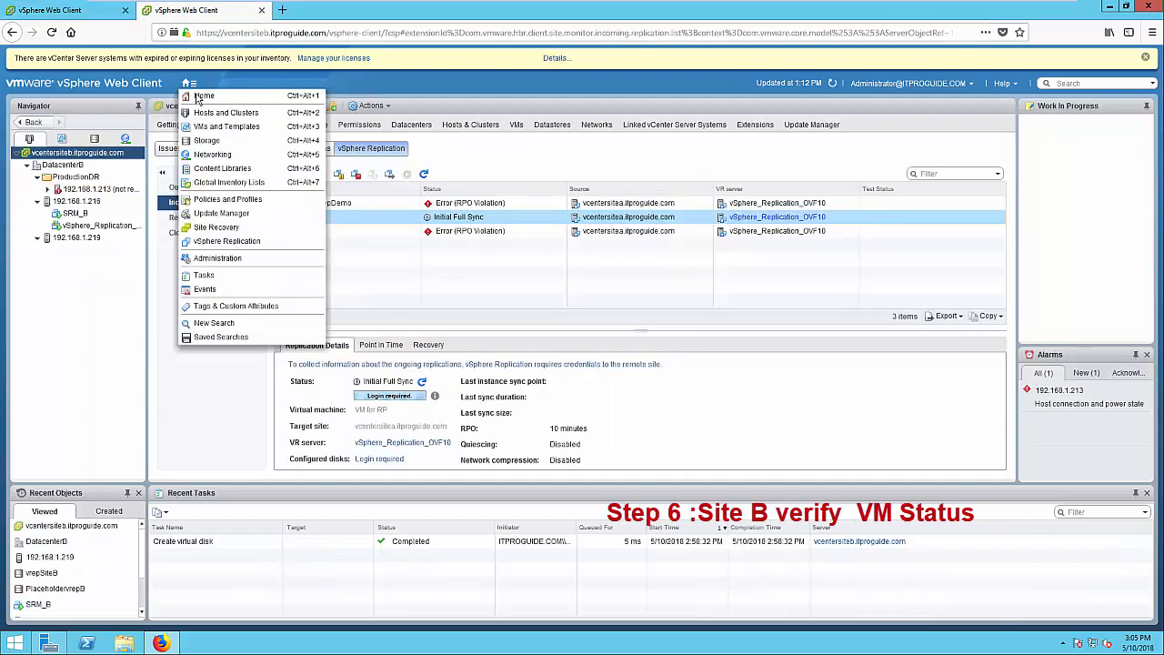
pyautogui.click(202, 97)
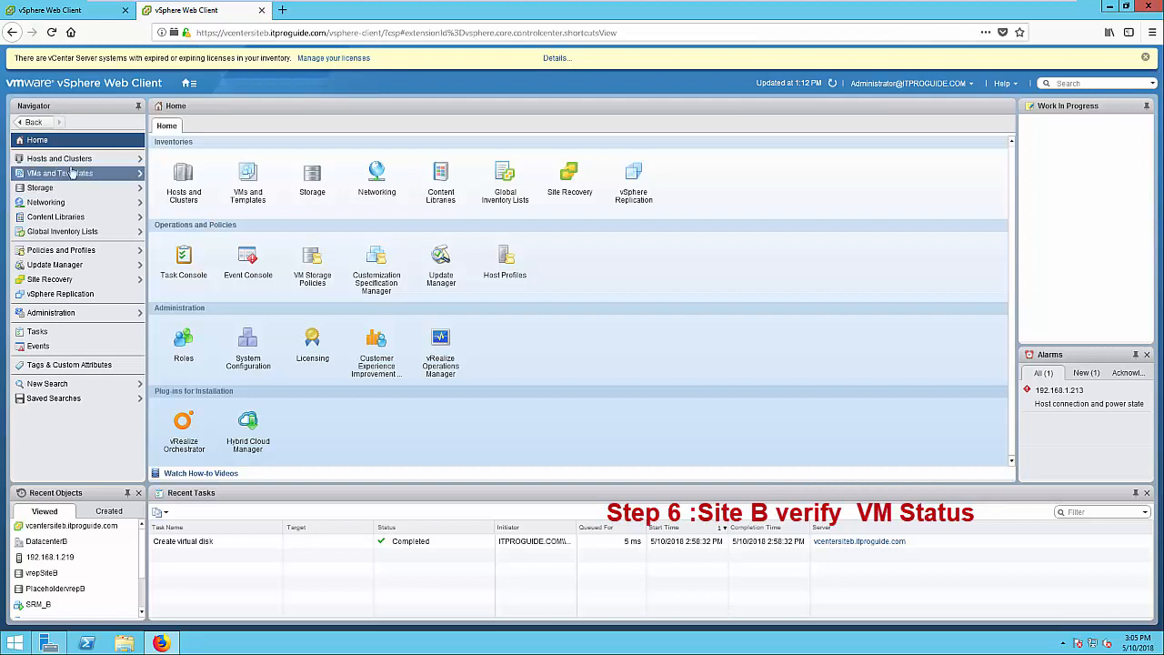
pyautogui.click(71, 163)
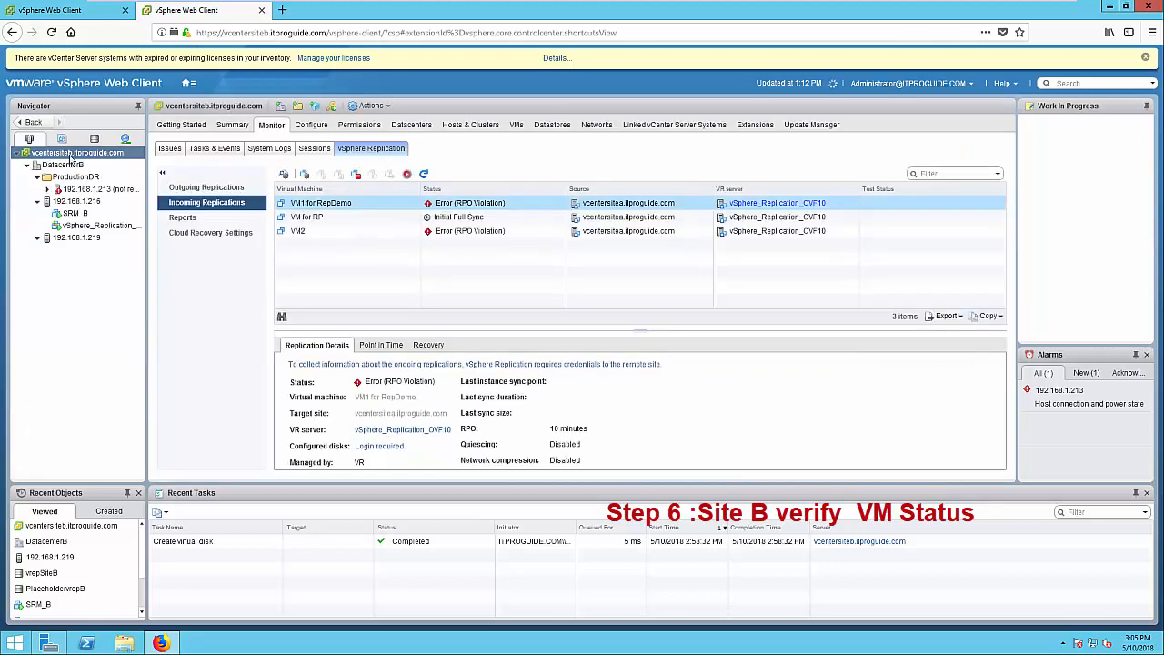
pyautogui.click(300, 219)
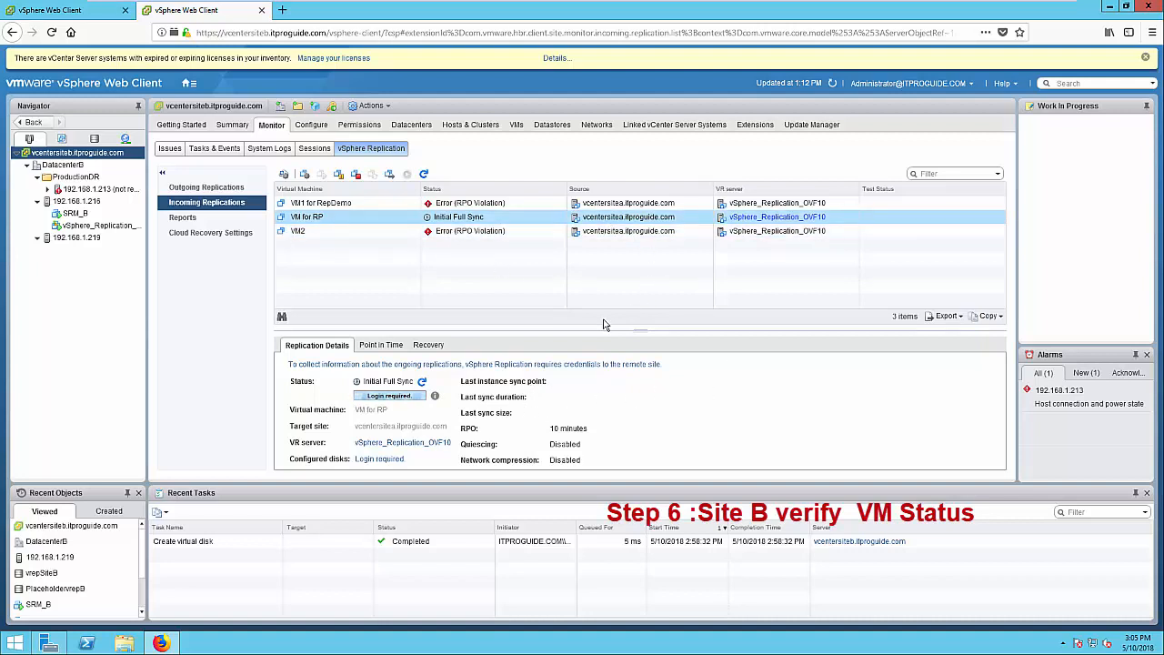
pyautogui.click(78, 16)
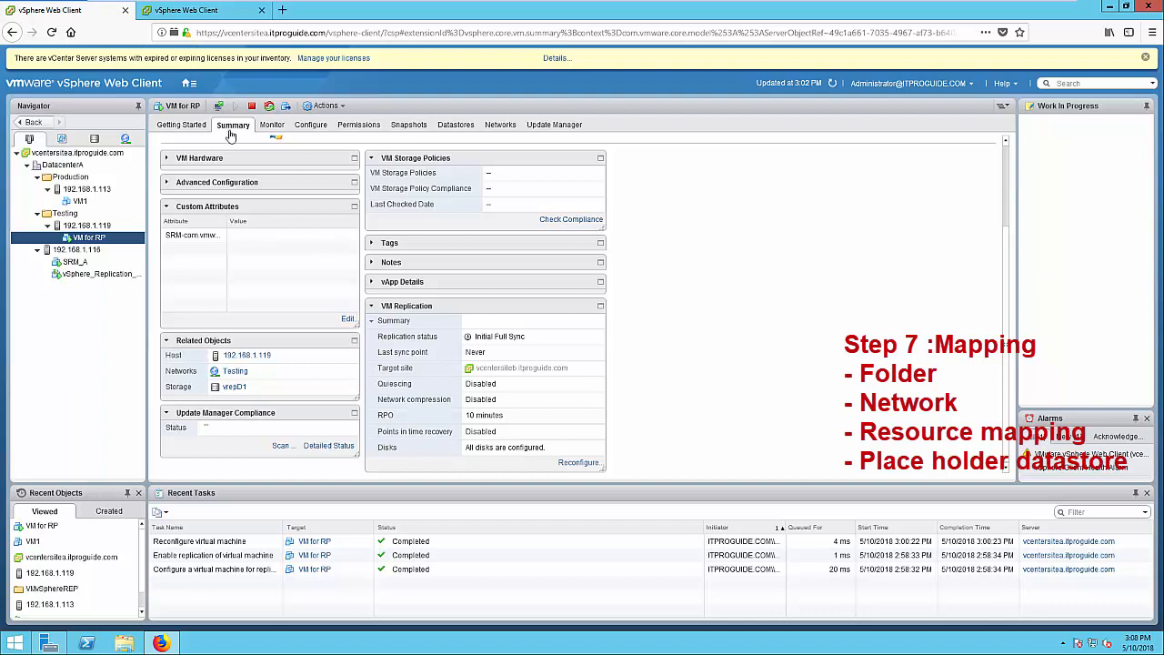
# Go to vcentersitea's Network Mappings in Site Recovery and start a new network mapping
pyautogui.click(189, 85)
pyautogui.click(195, 95)
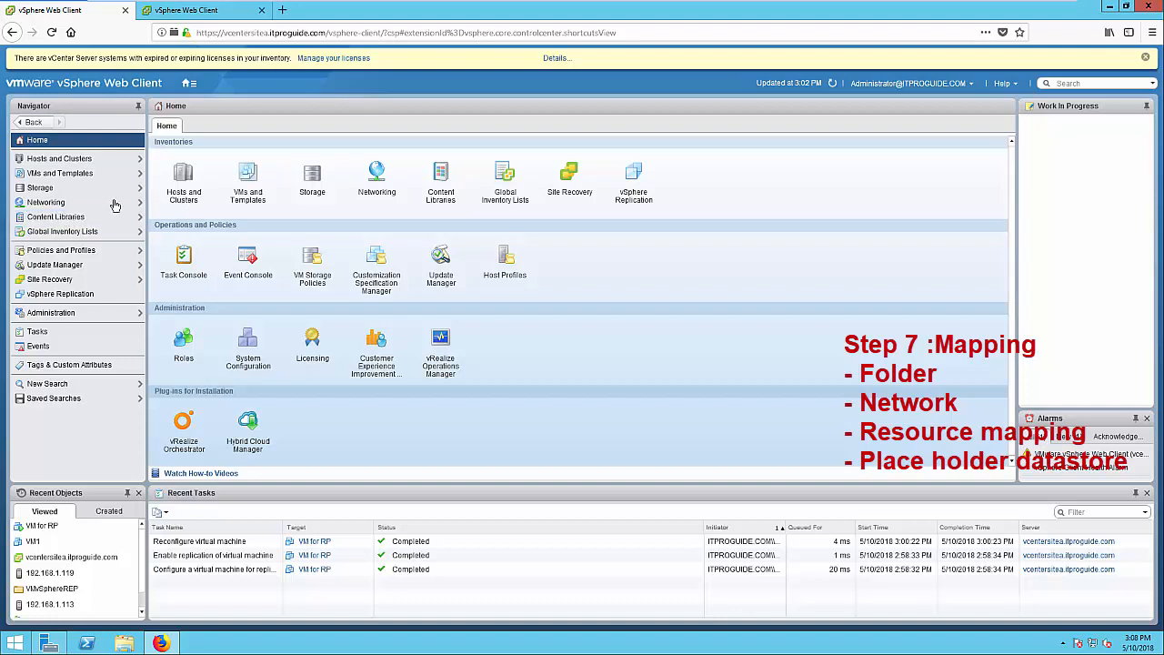
pyautogui.click(62, 282)
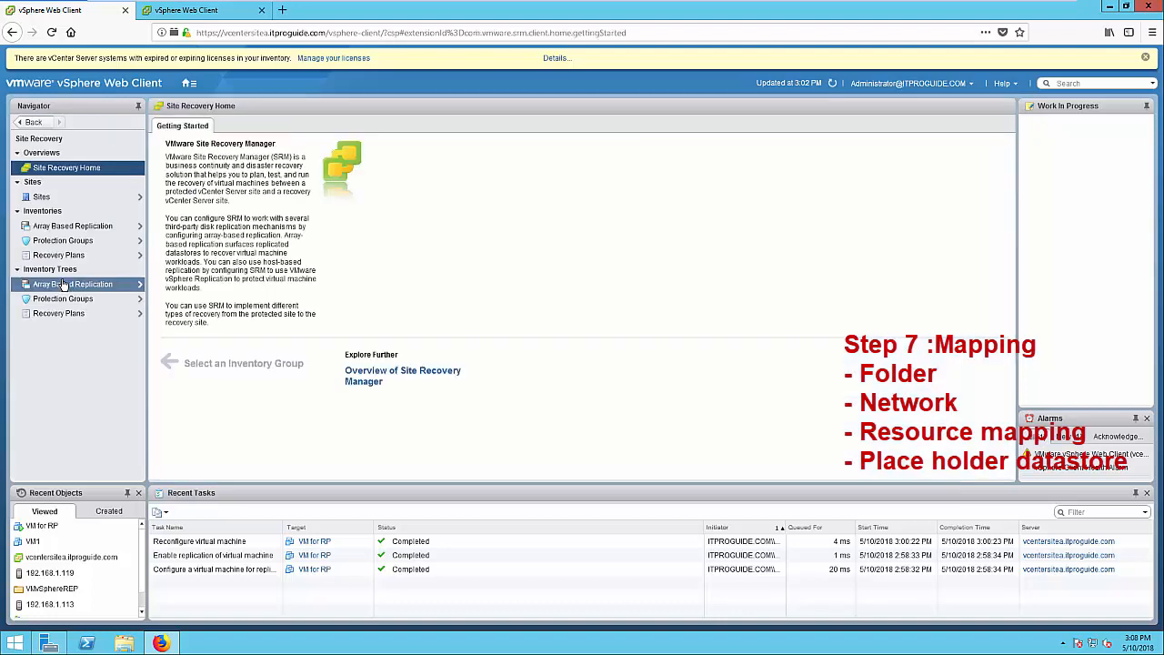
pyautogui.click(44, 202)
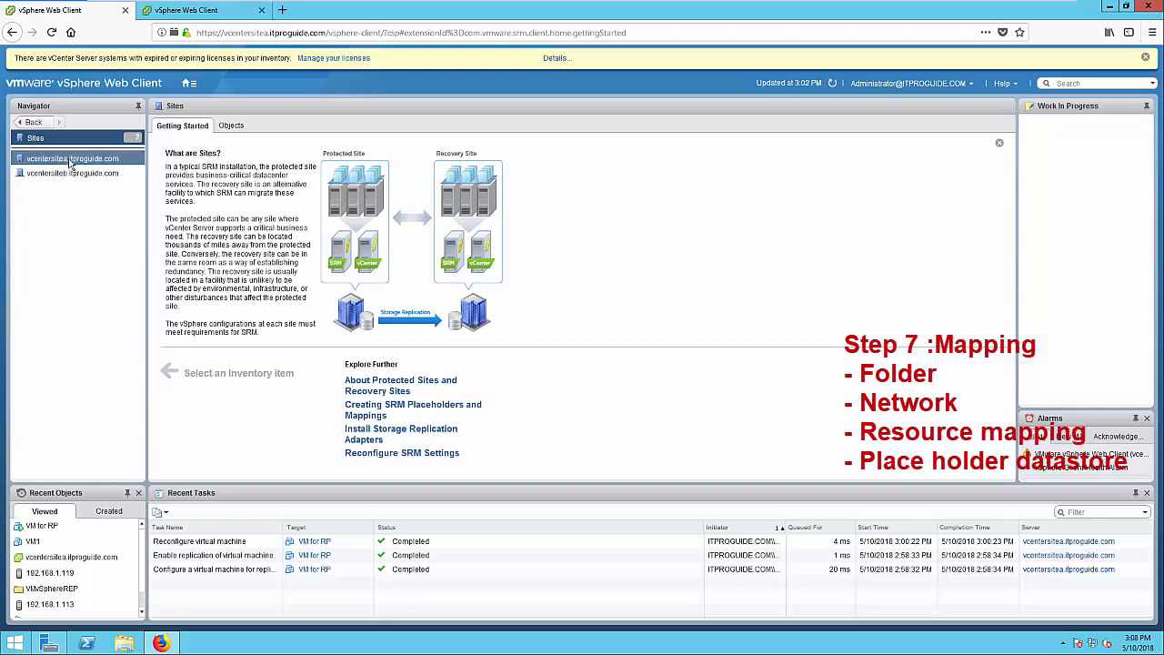
pyautogui.click(70, 161)
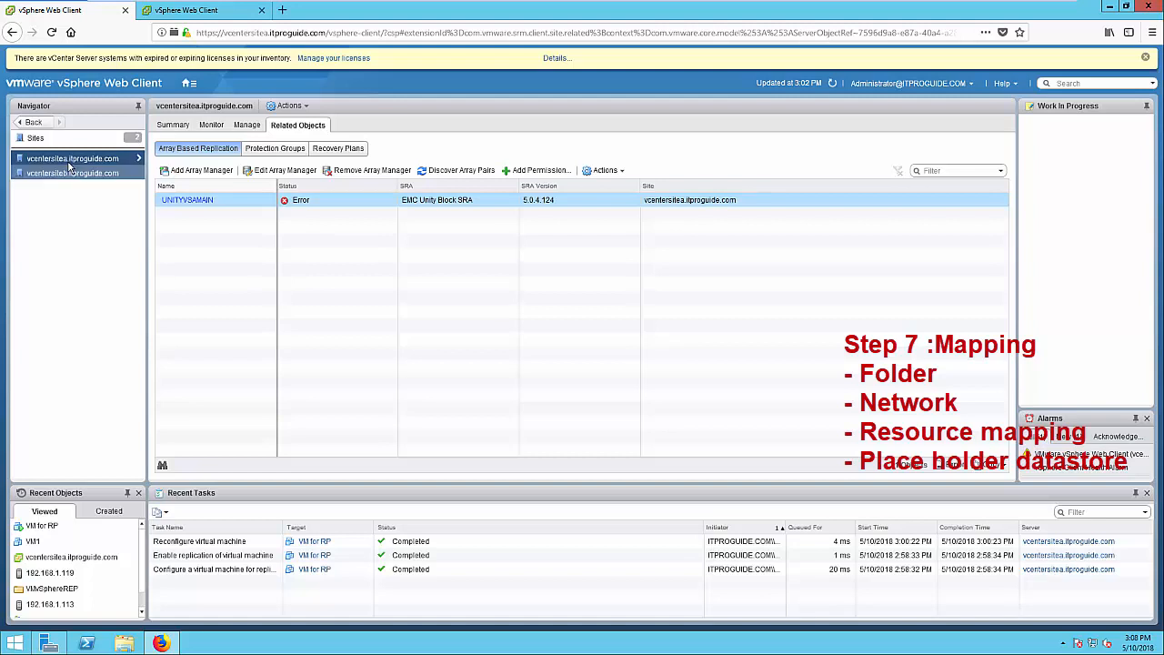
pyautogui.click(245, 130)
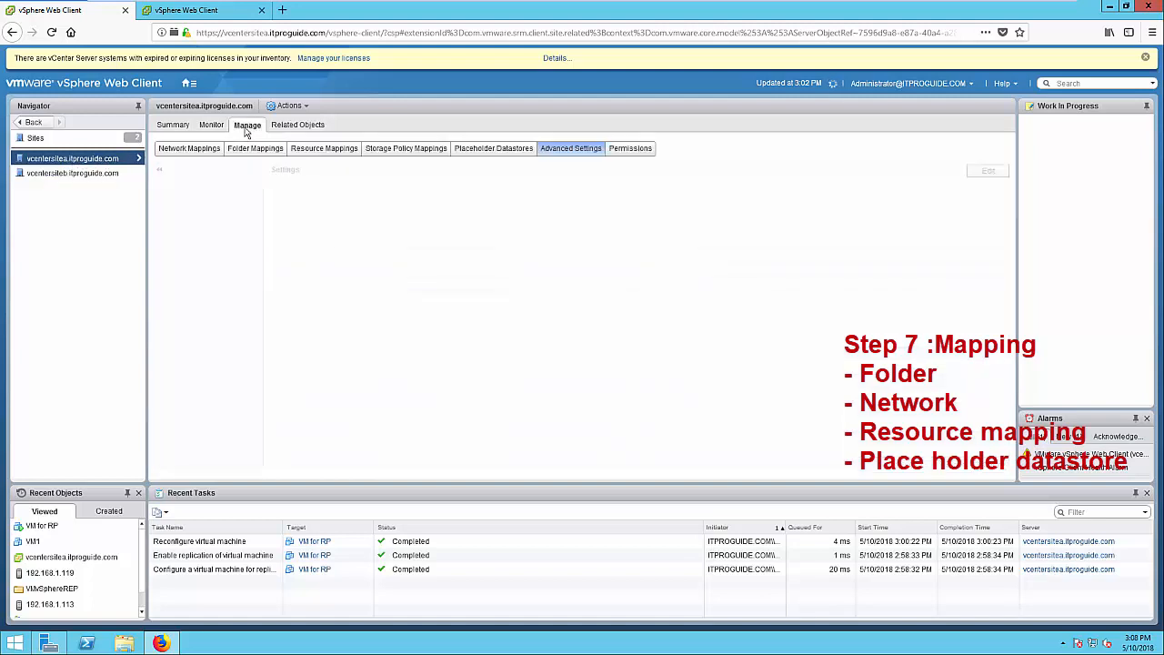
pyautogui.click(204, 151)
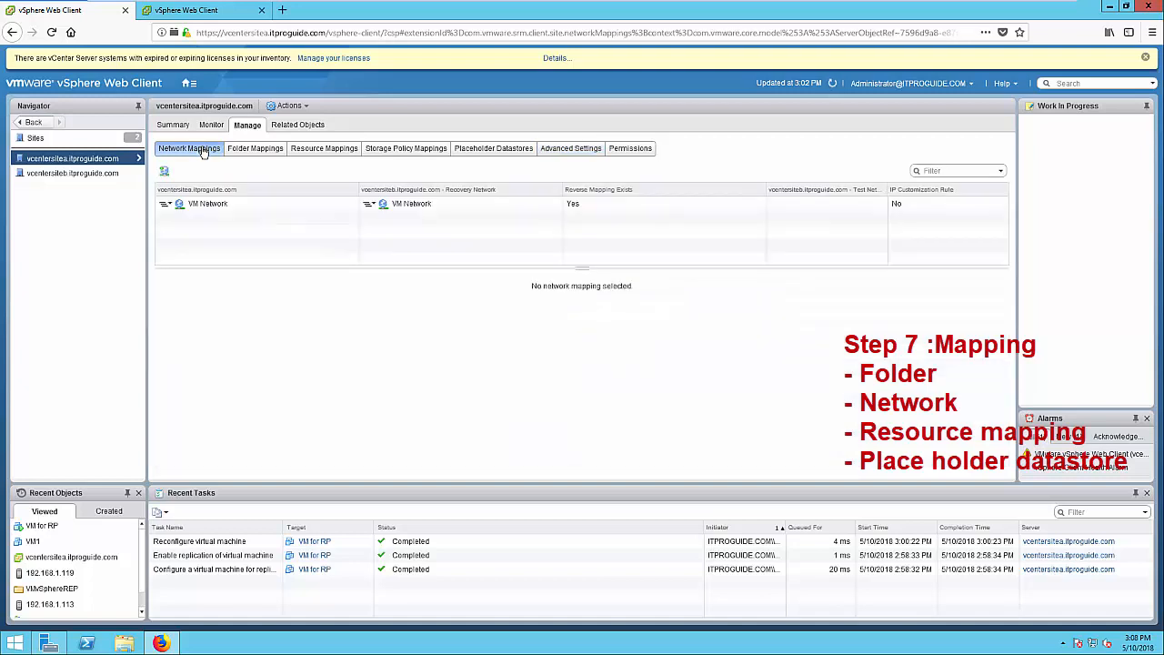
pyautogui.click(164, 173)
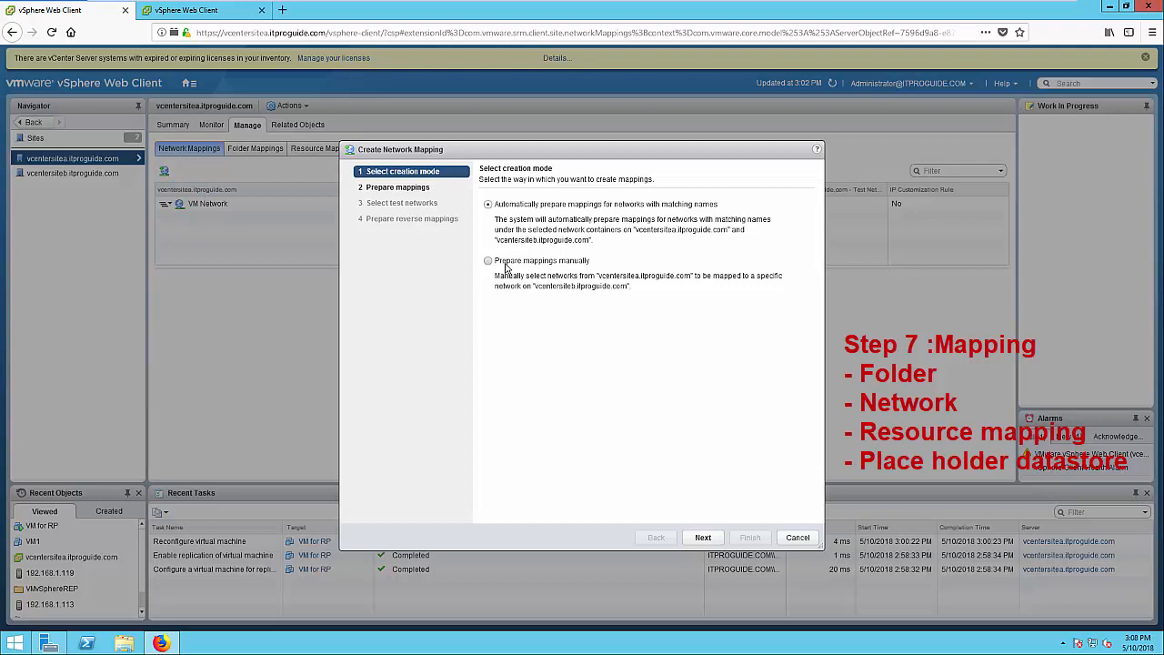
pyautogui.click(715, 537)
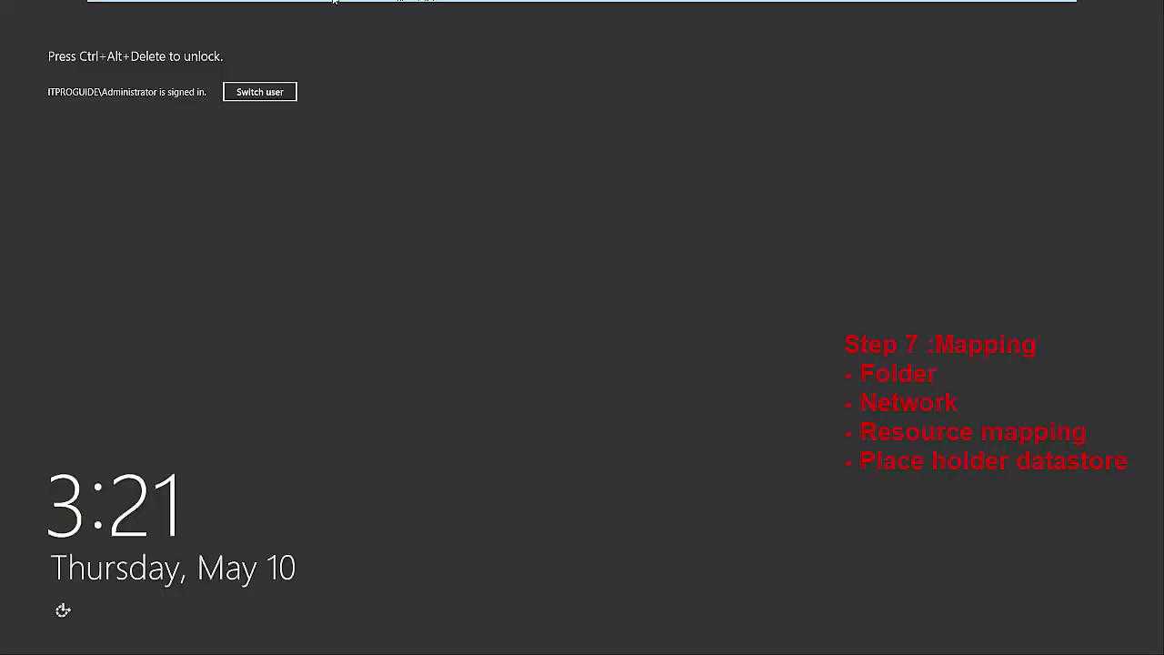
# Unlock the locked server session by entering the account password
pyautogui.moveTo(333, 2)
pyautogui.click(226, 8)
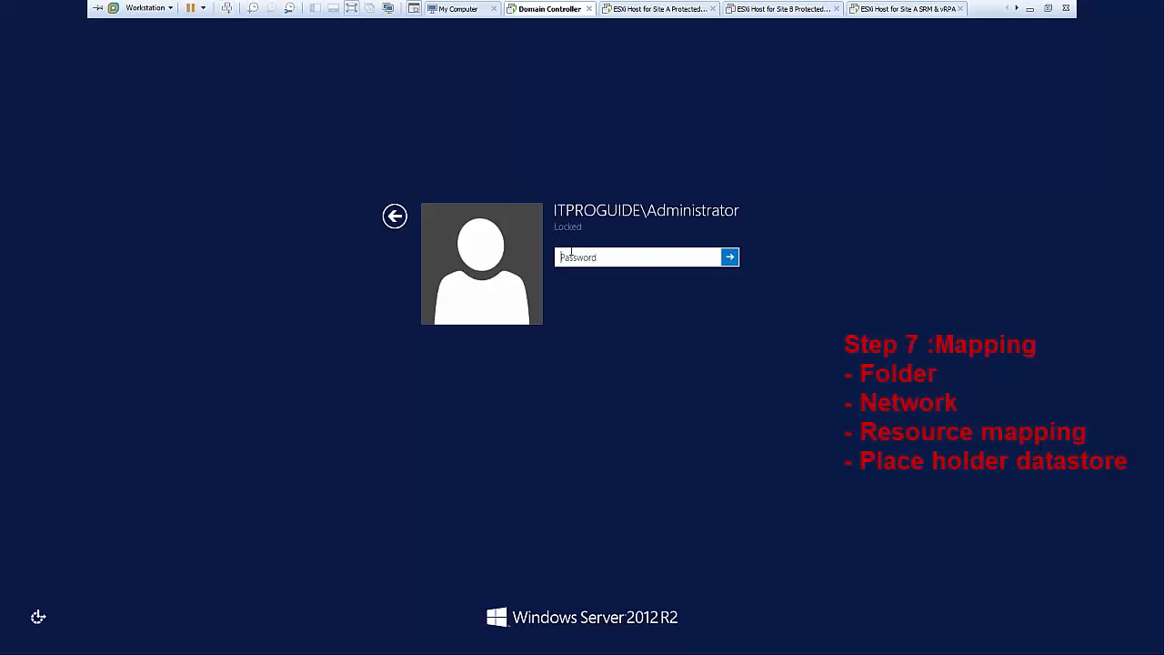
pyautogui.write('••')
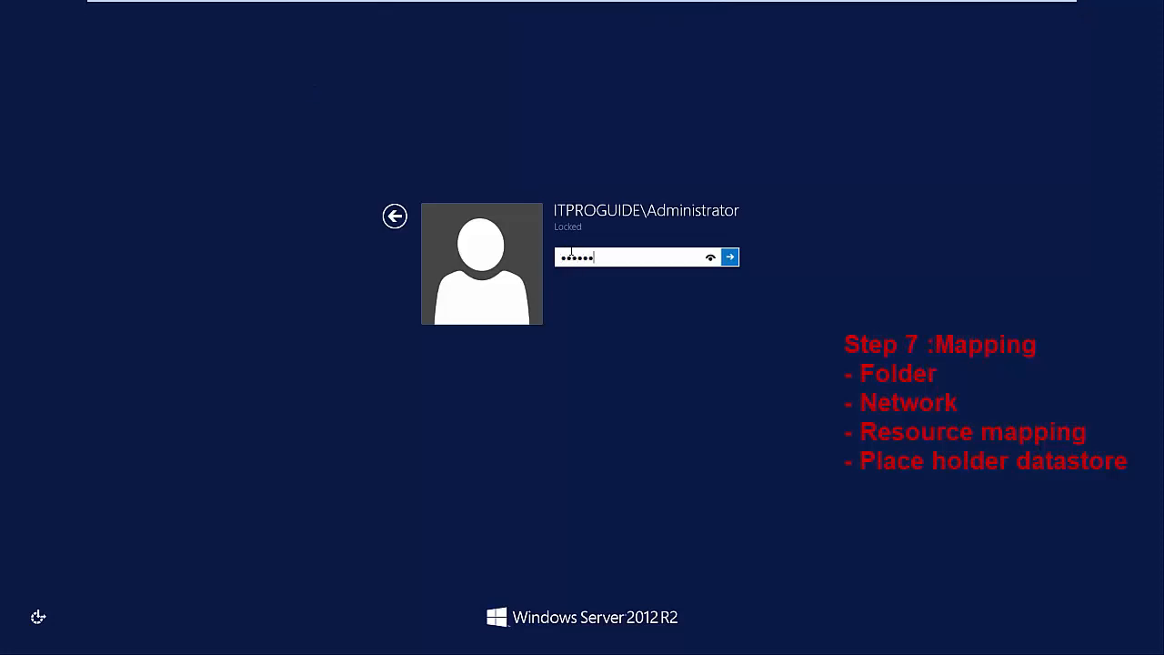
pyautogui.press('Return')
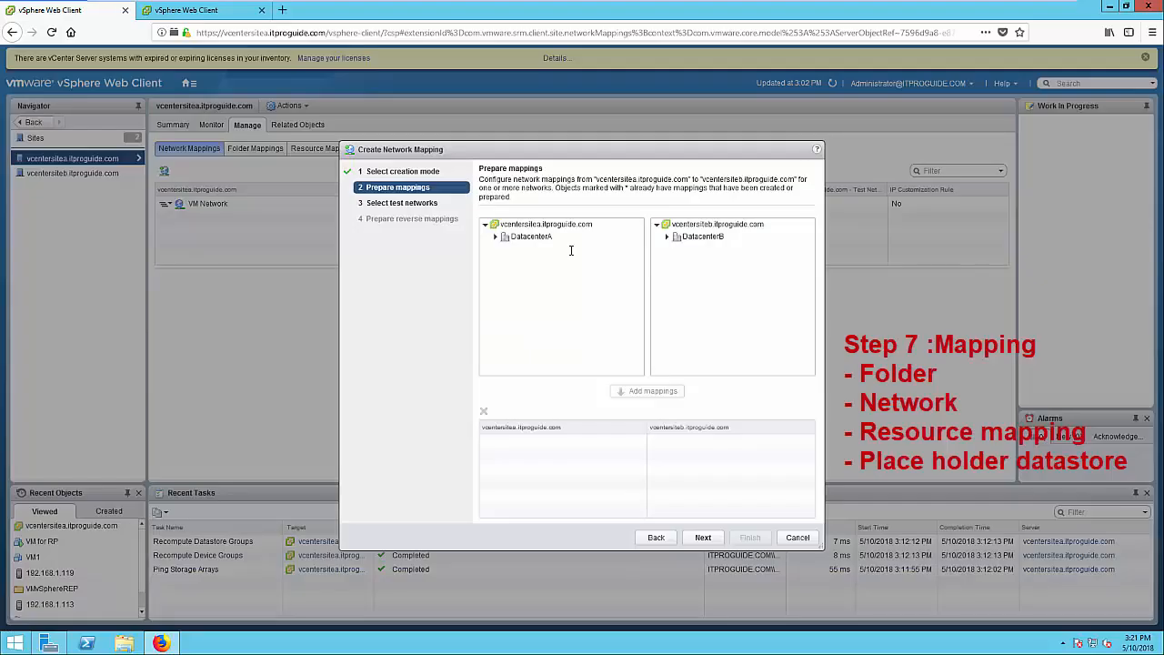
# Map DatacenterA's Testing network to DatacenterB's TestingSiteB, including the reverse mapping
pyautogui.click(495, 237)
pyautogui.click(668, 237)
pyautogui.click(514, 248)
pyautogui.click(688, 250)
pyautogui.click(663, 393)
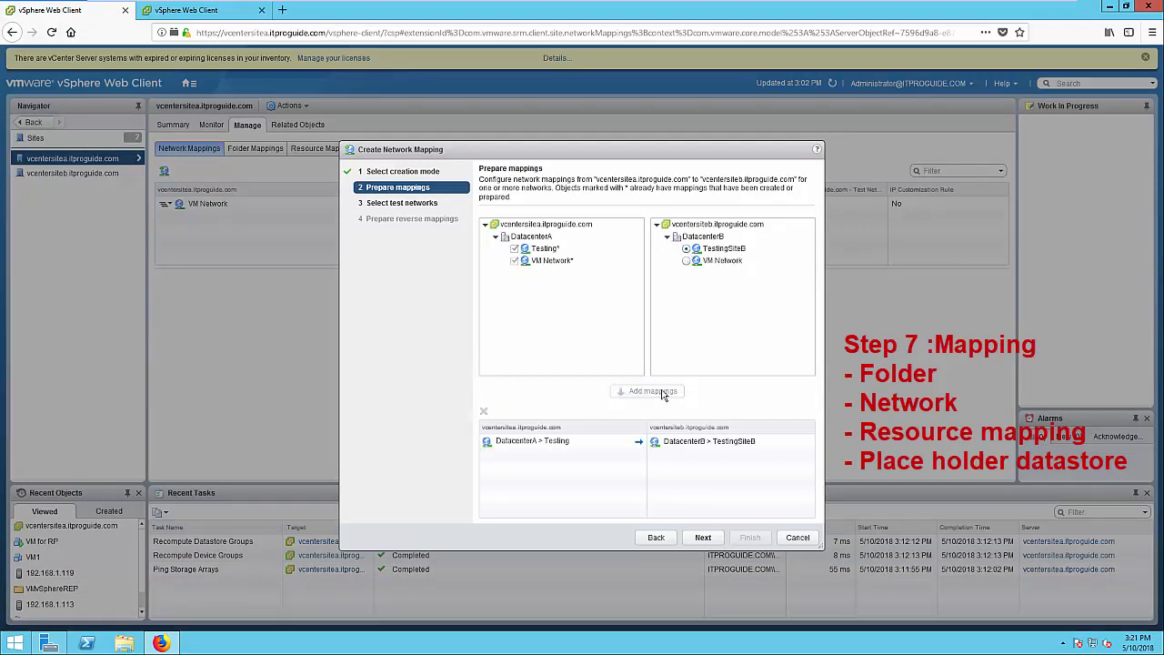
pyautogui.click(703, 538)
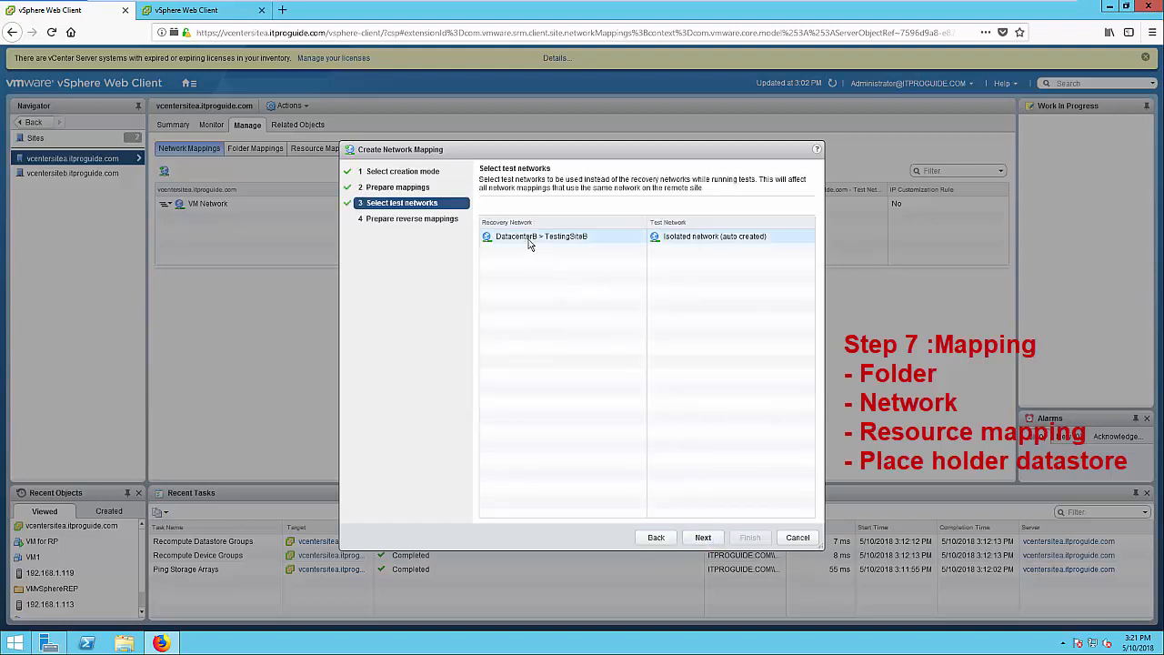
pyautogui.click(700, 536)
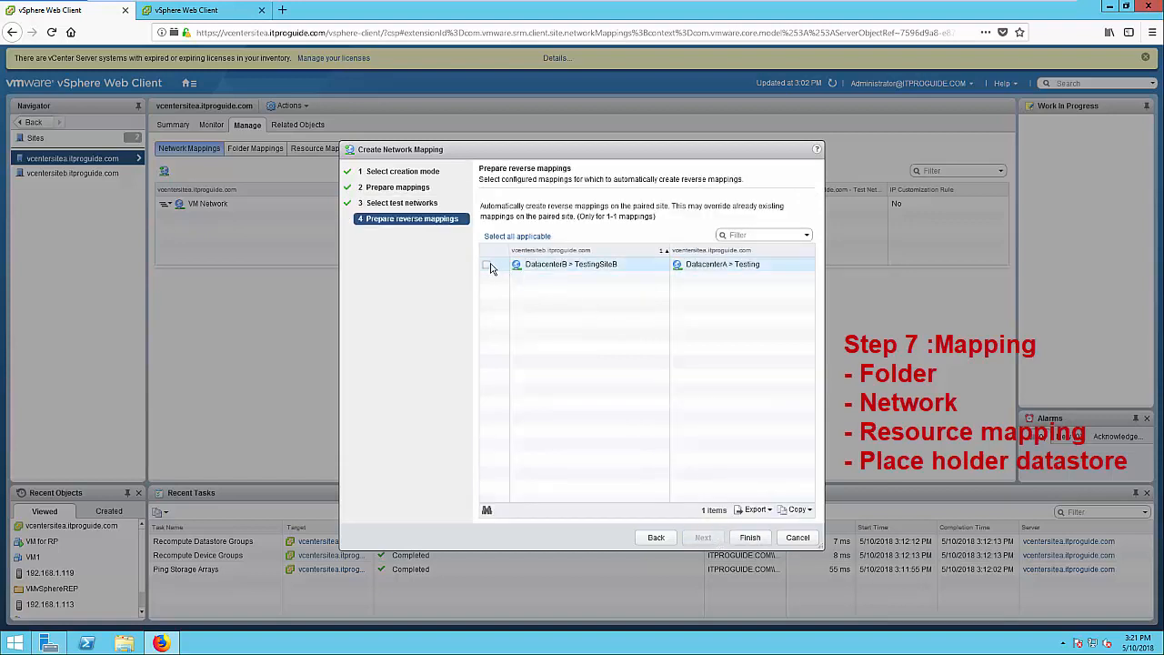
pyautogui.click(487, 265)
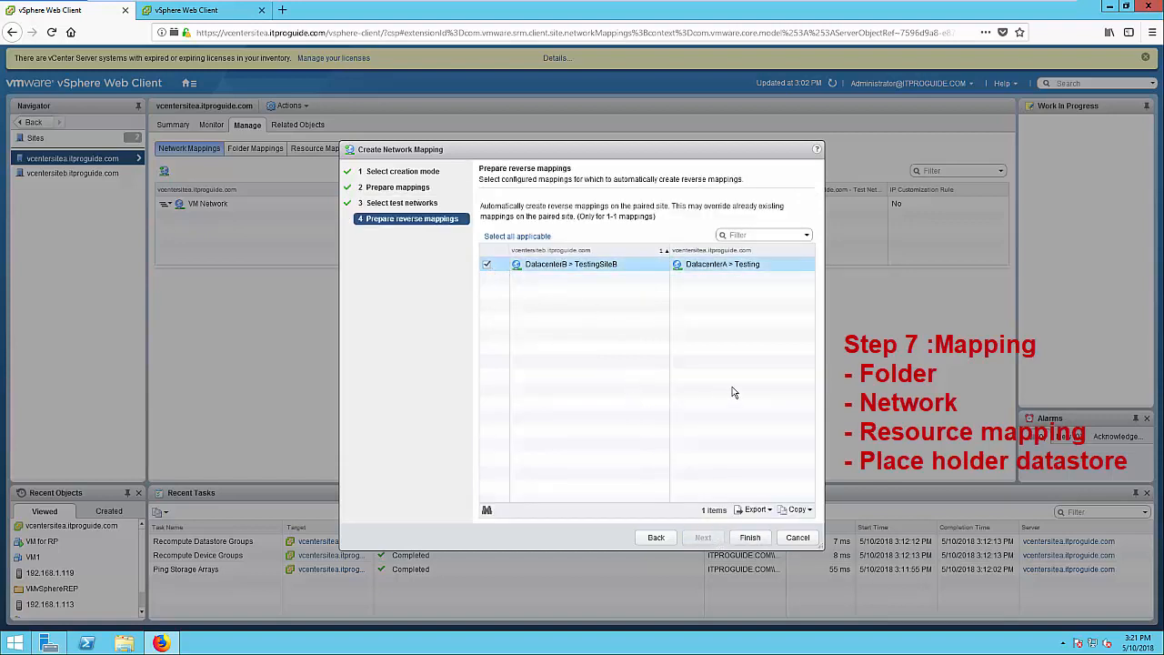
pyautogui.click(748, 538)
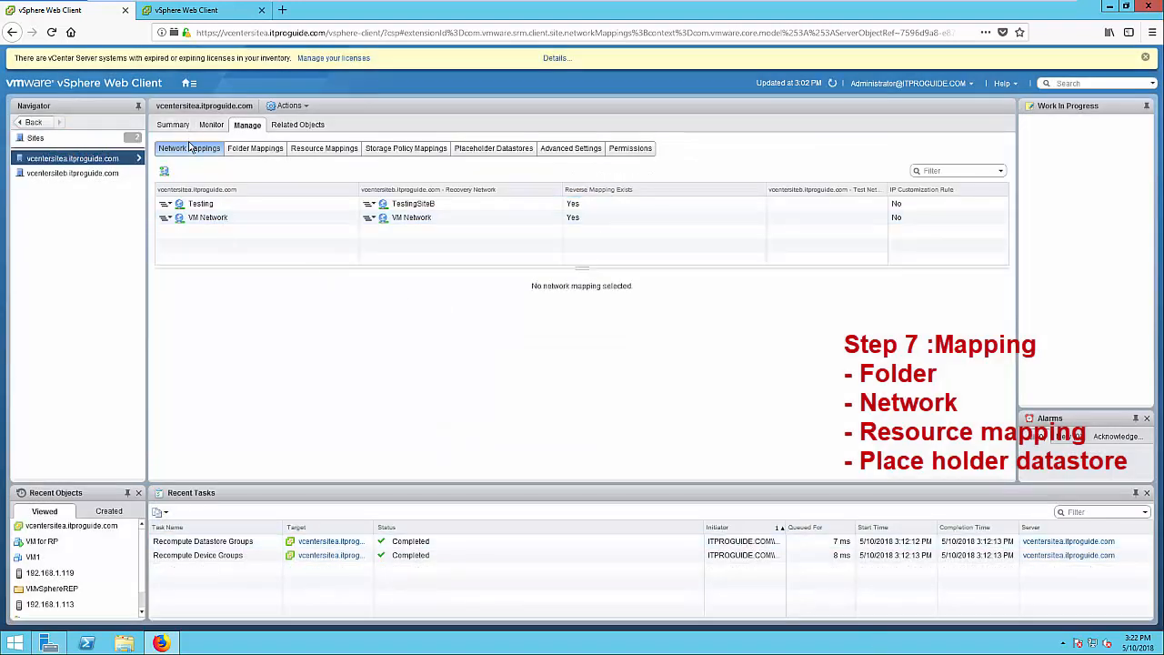
# Manually map DatacenterA's VMvSphereREP folder to DatacenterB's VMvSphereREPB, with the reverse mapping
pyautogui.click(267, 148)
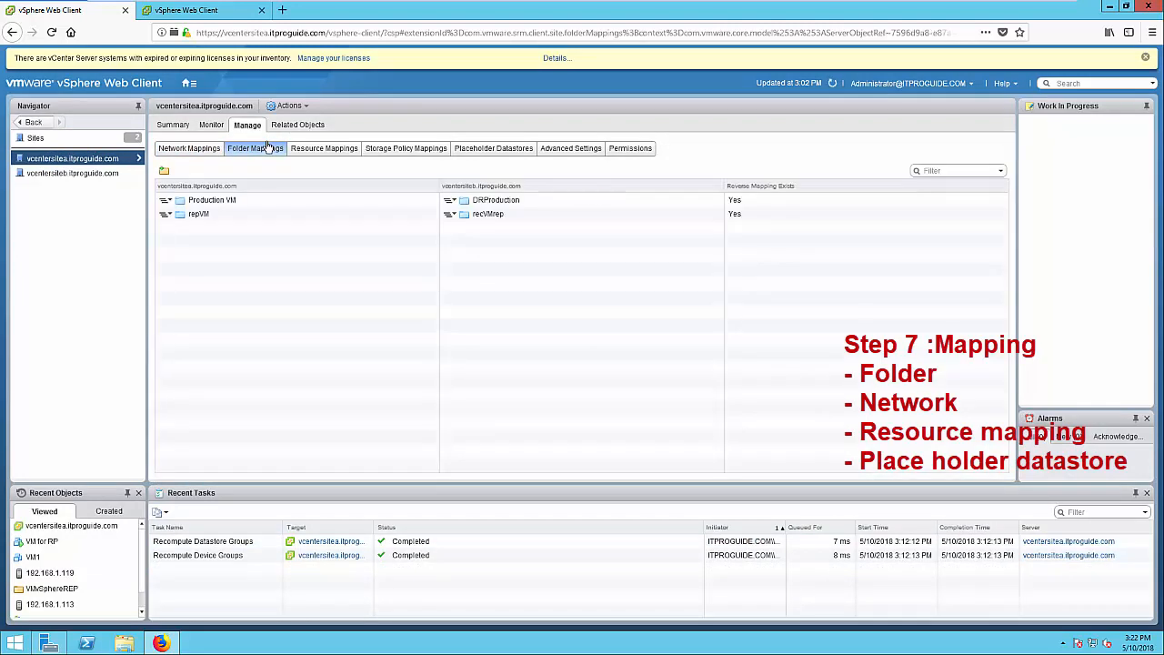
pyautogui.click(166, 172)
pyautogui.click(488, 261)
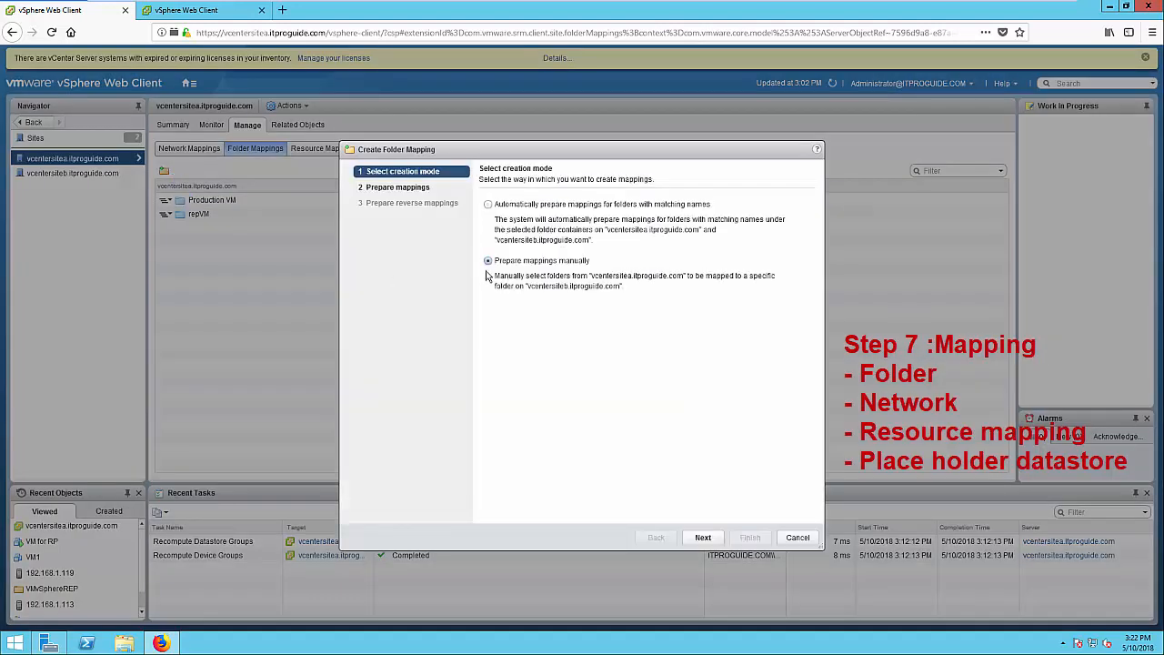
pyautogui.click(703, 541)
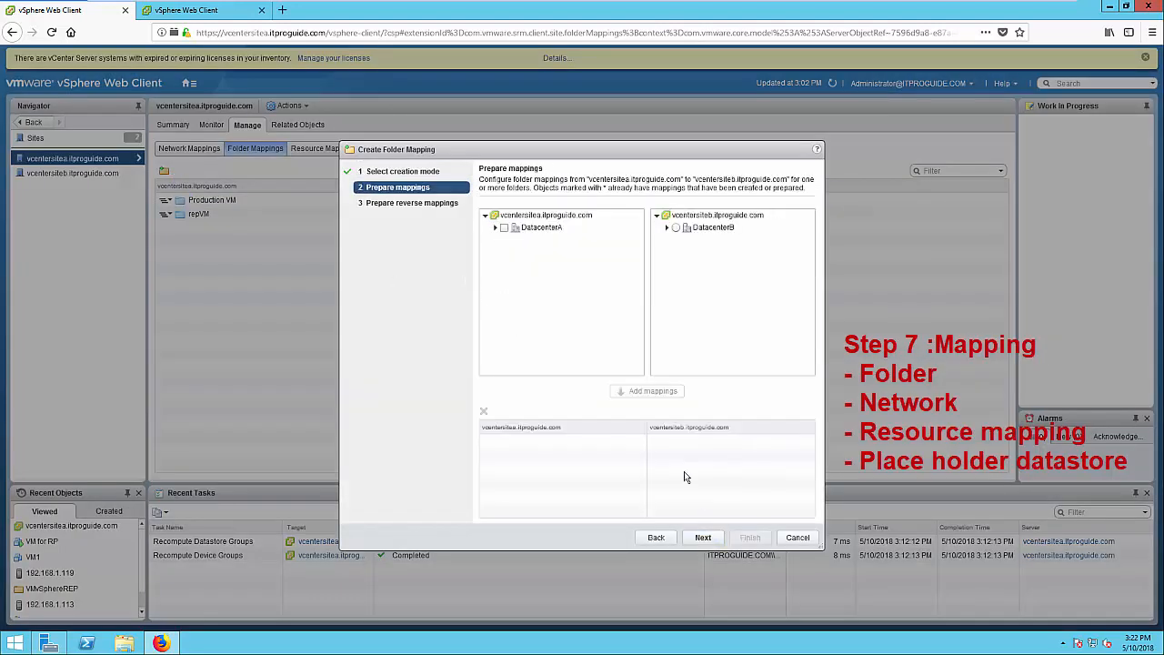
pyautogui.click(495, 229)
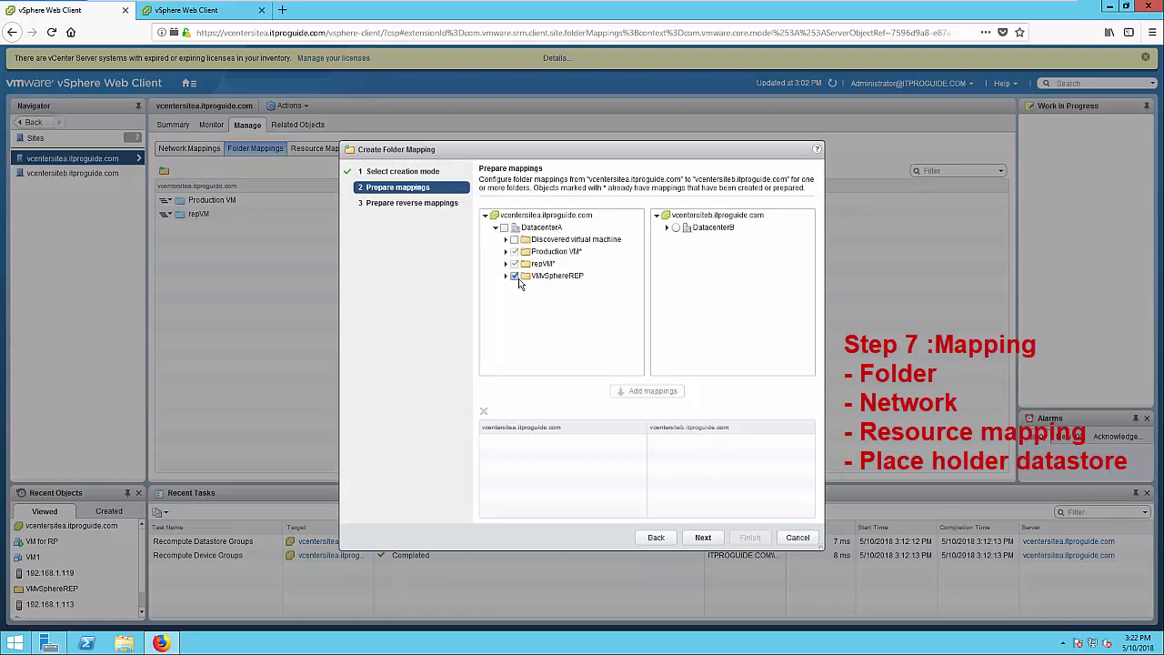
pyautogui.click(667, 227)
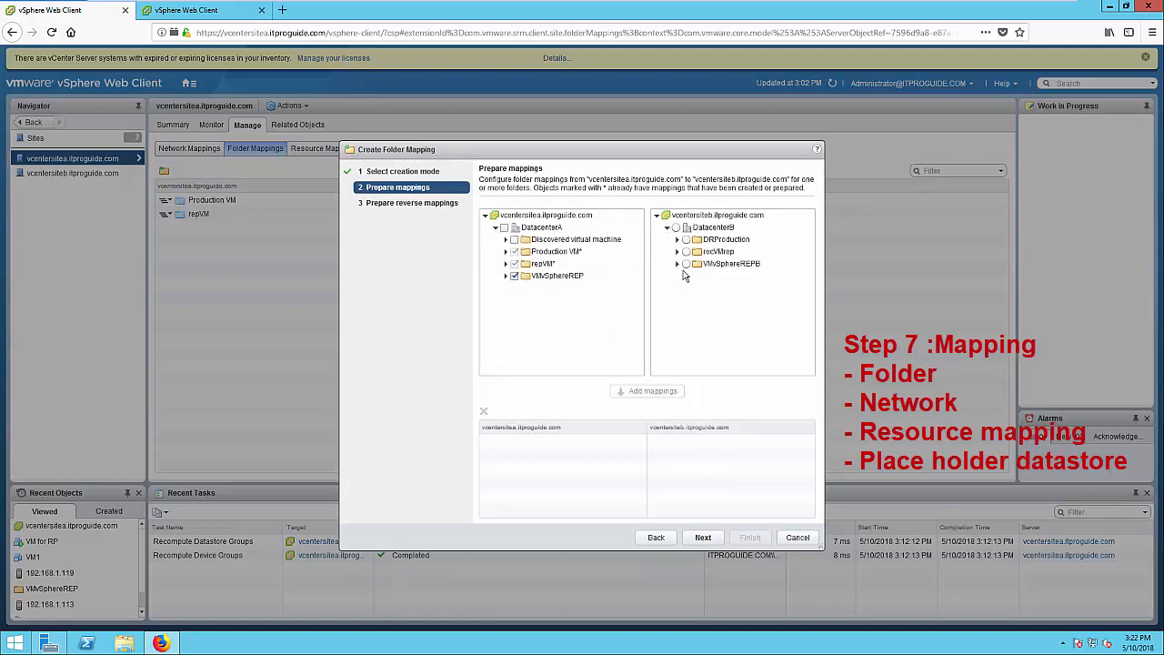
pyautogui.click(687, 265)
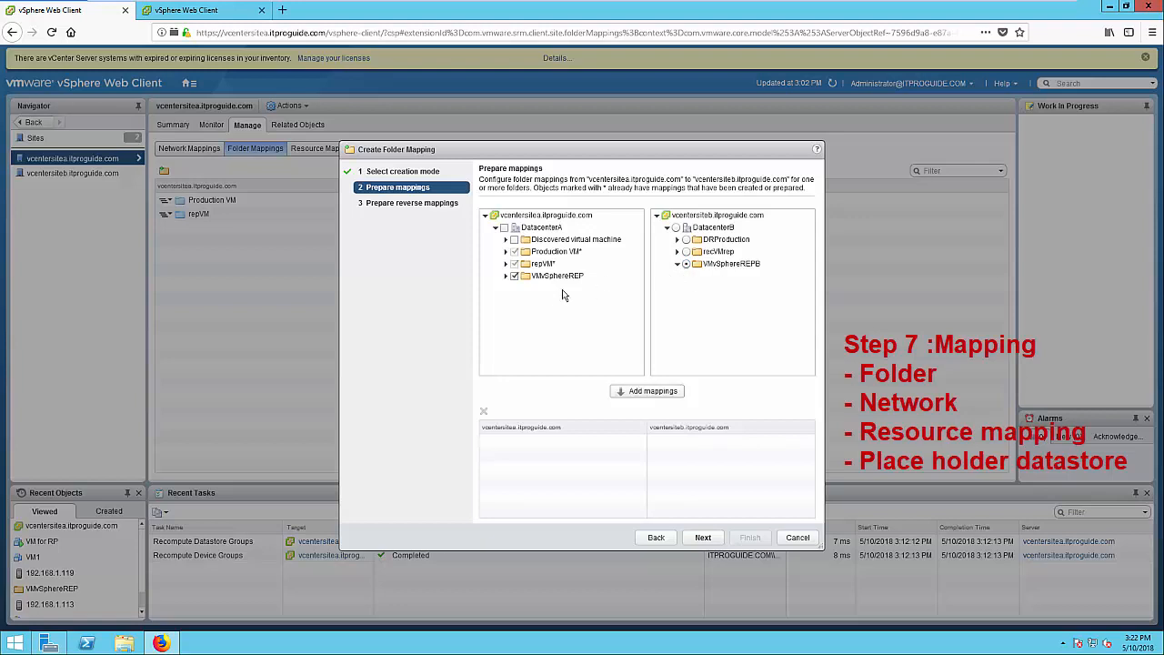
pyautogui.click(624, 393)
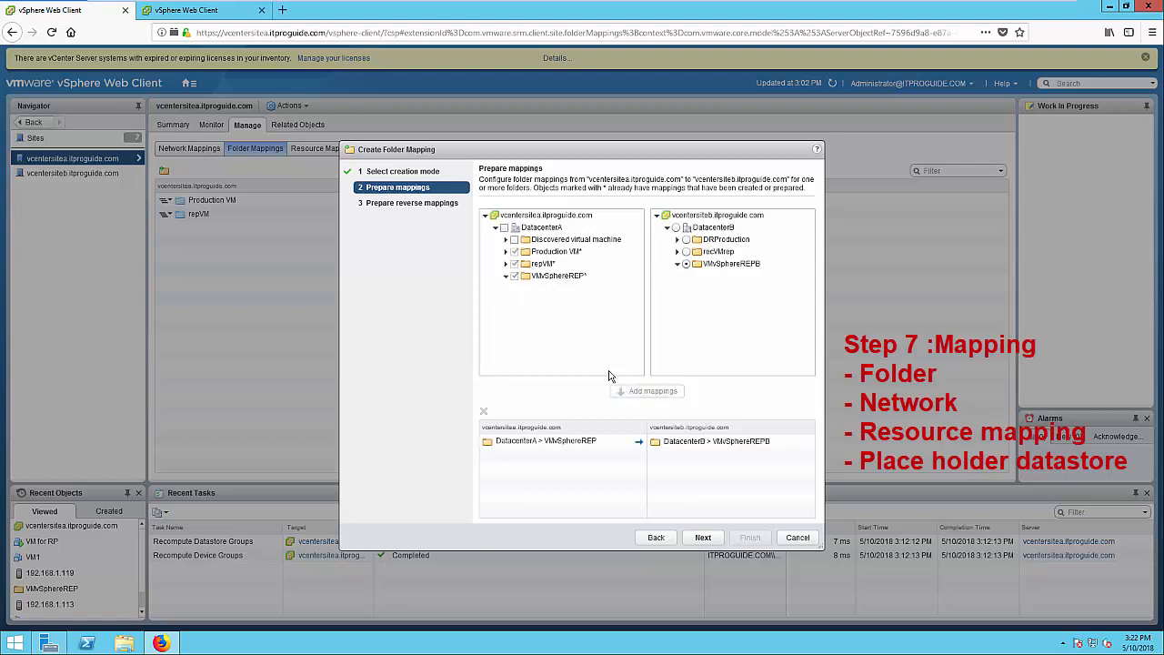
pyautogui.click(703, 537)
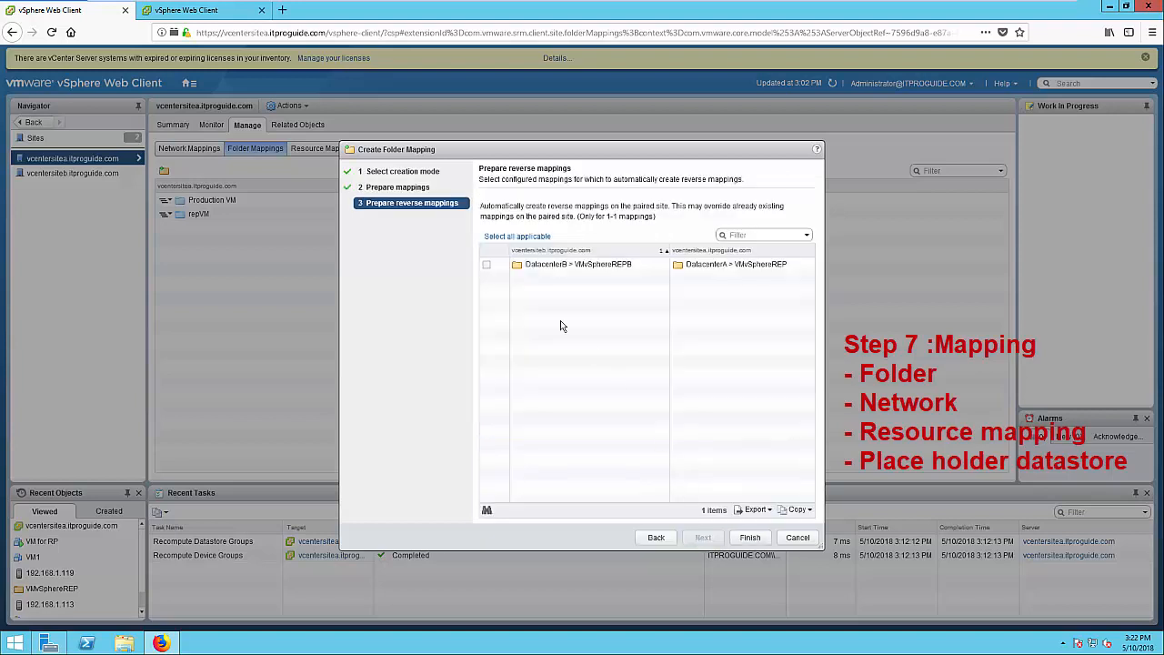
pyautogui.click(486, 266)
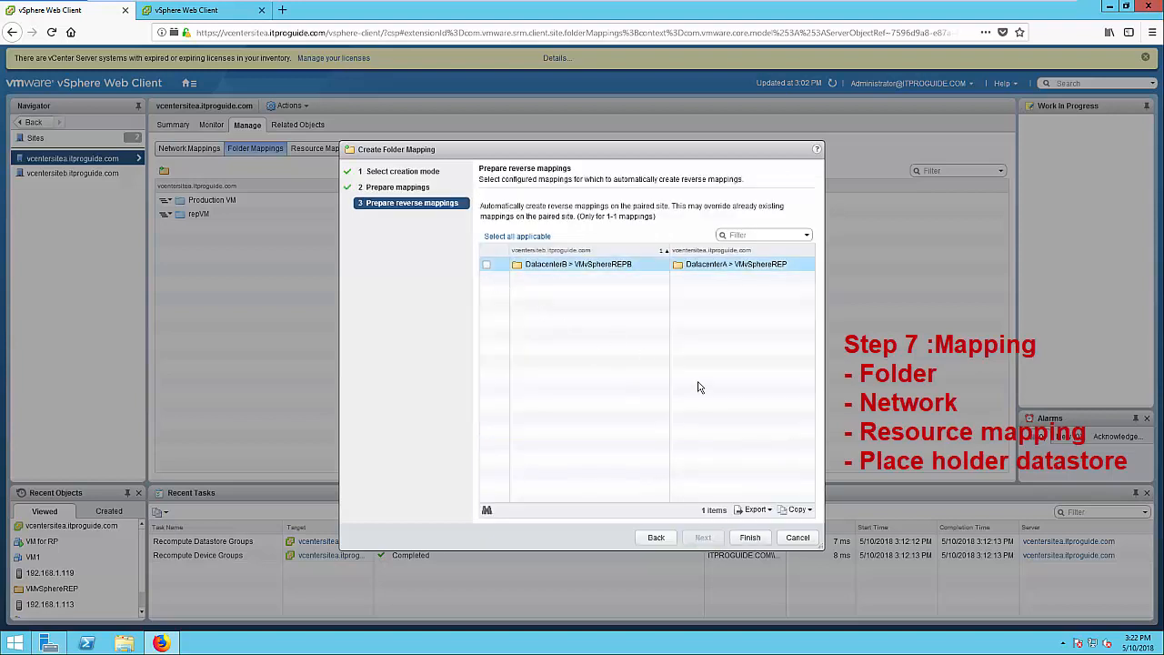
pyautogui.click(749, 538)
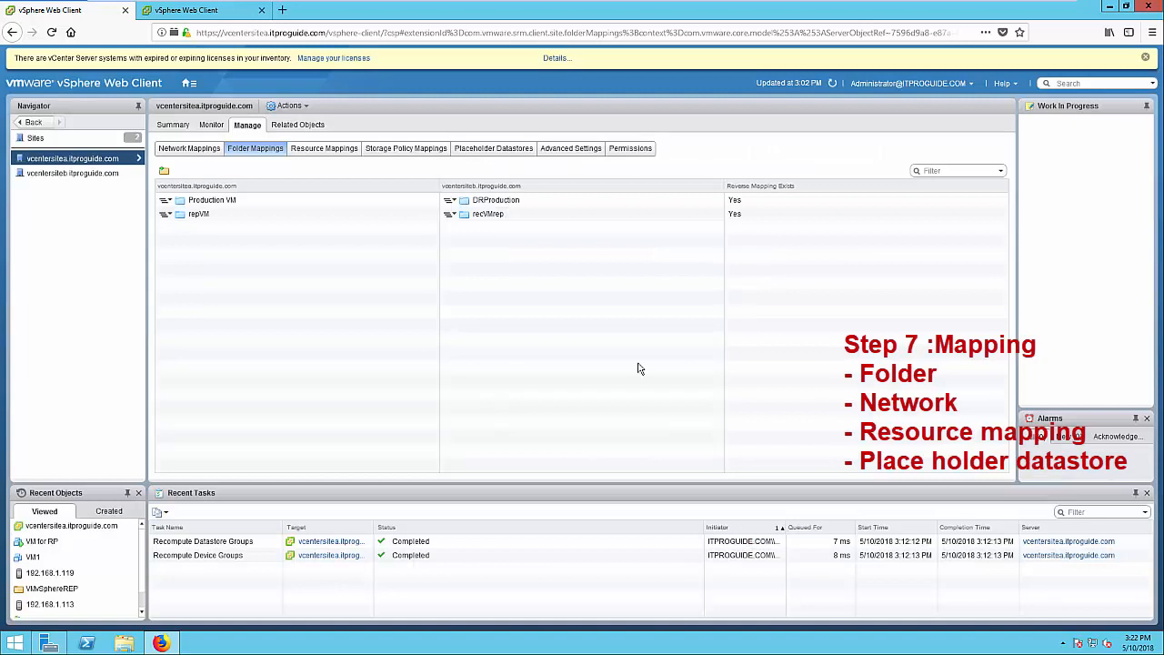
# Map host 192.168.1.119 to 192.168.1.219 with reverse mapping, then view site A's placeholder datastores
pyautogui.click(325, 153)
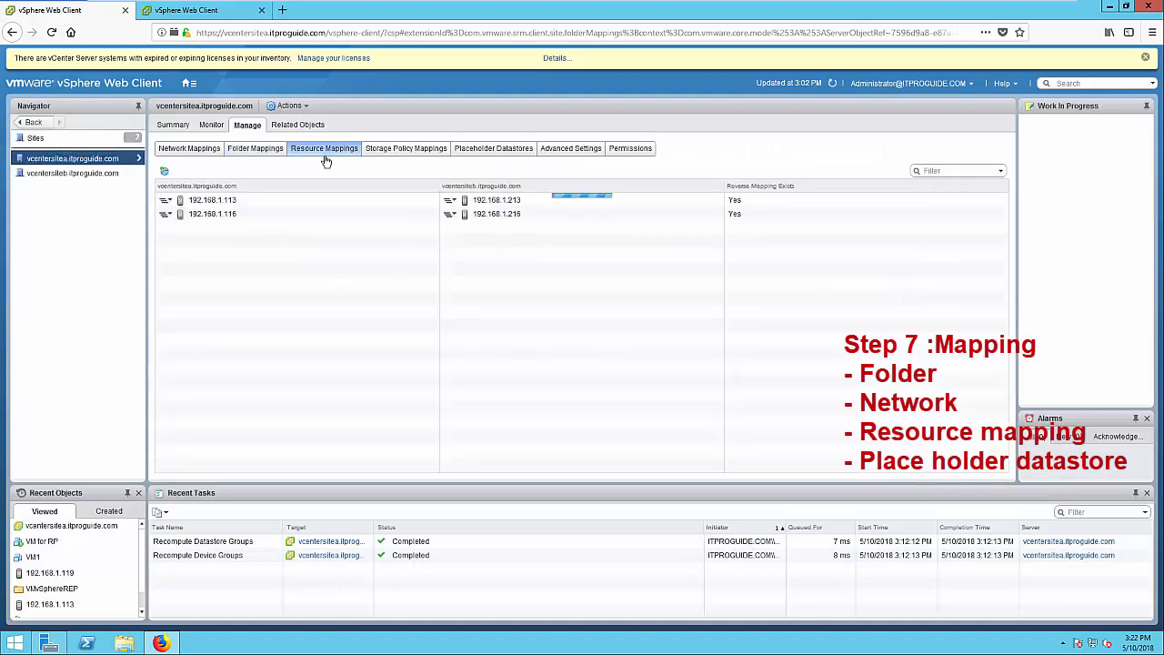
pyautogui.click(165, 173)
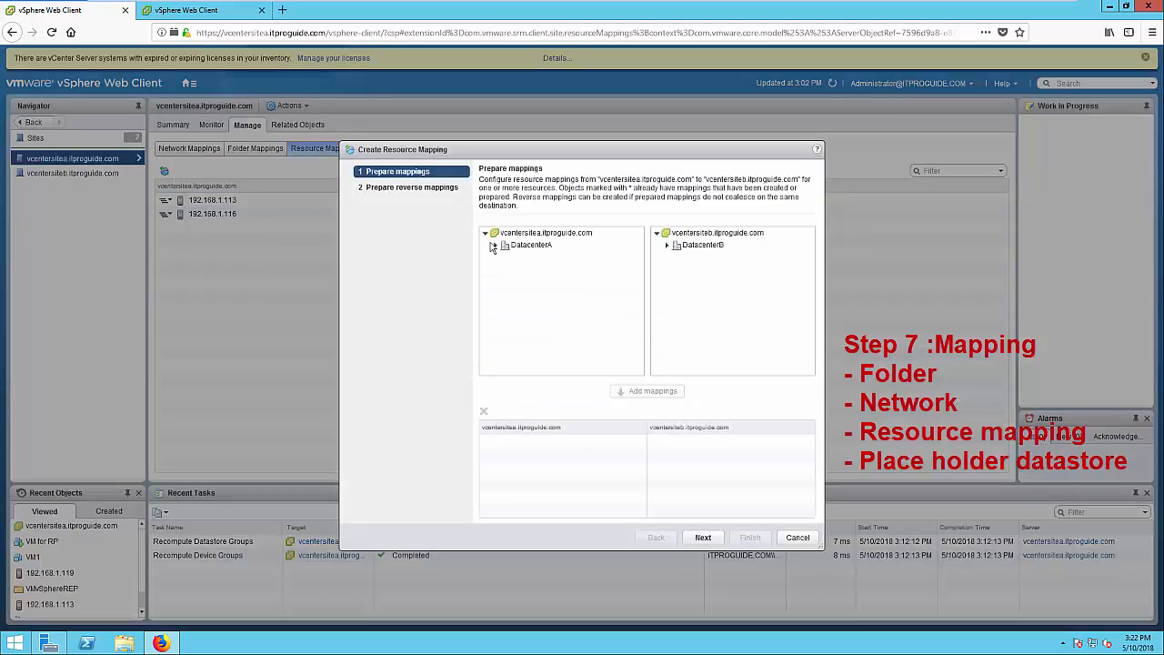
pyautogui.click(496, 246)
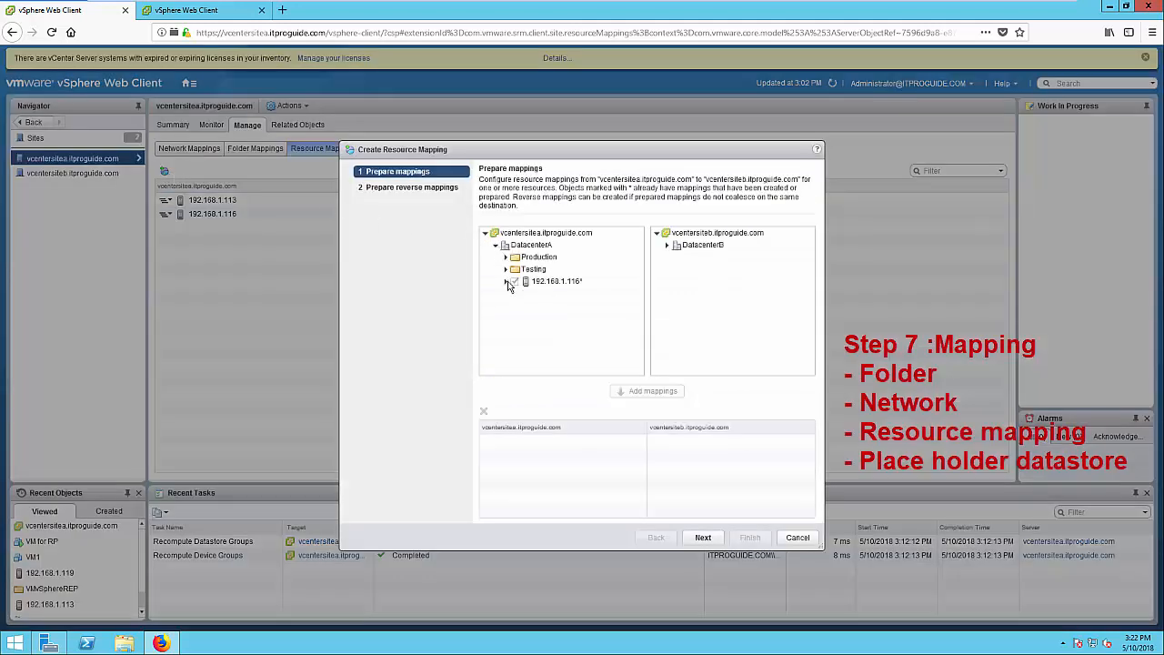
pyautogui.click(506, 270)
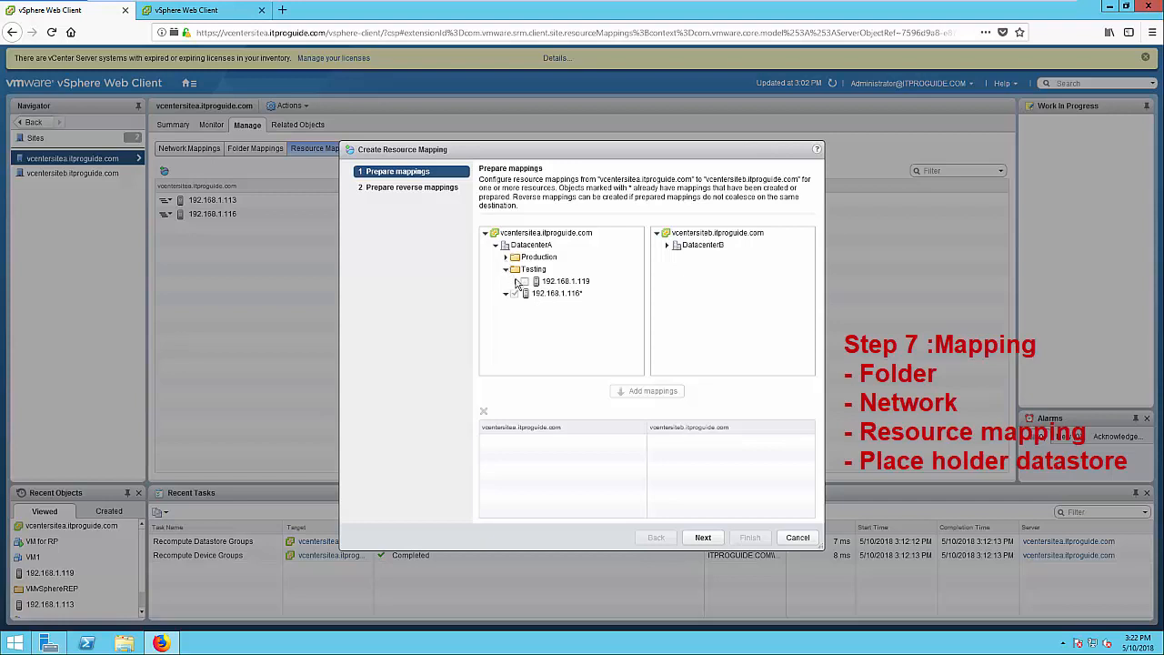
pyautogui.click(667, 245)
pyautogui.click(688, 282)
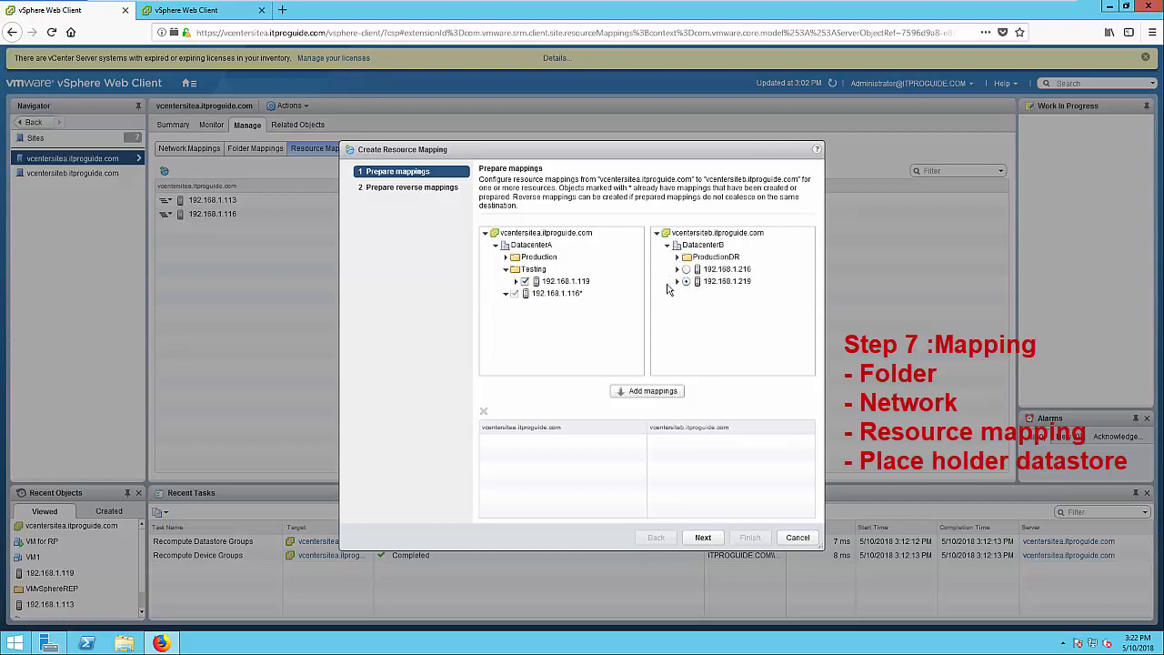
pyautogui.click(653, 391)
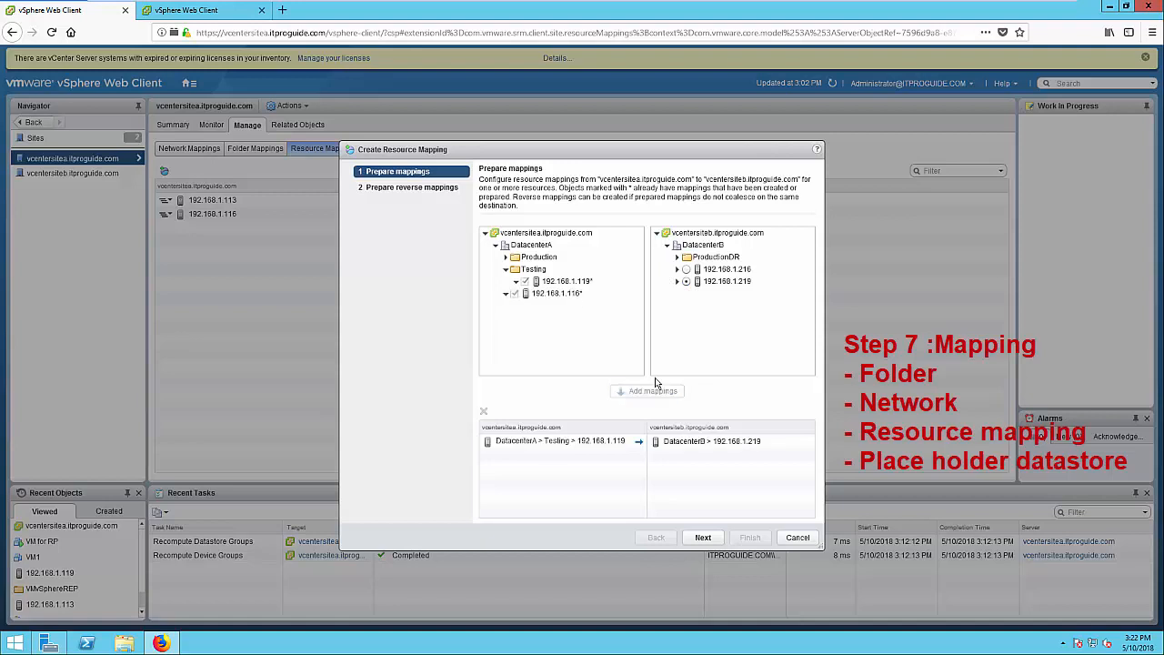
pyautogui.click(705, 538)
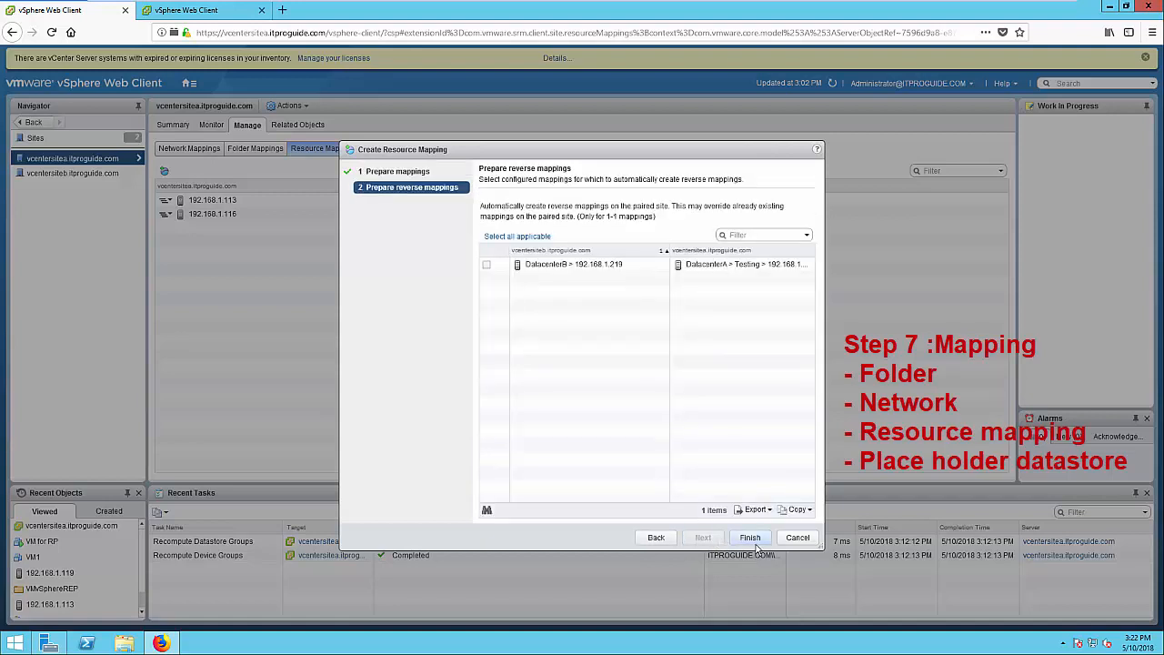
pyautogui.click(486, 265)
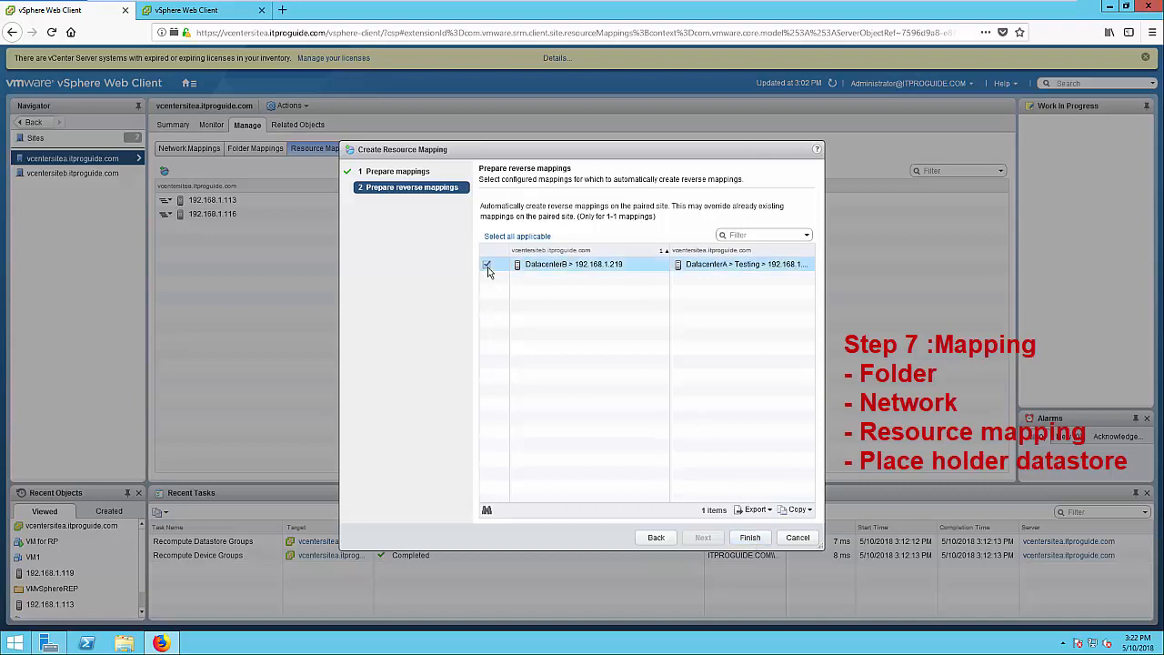
pyautogui.click(750, 538)
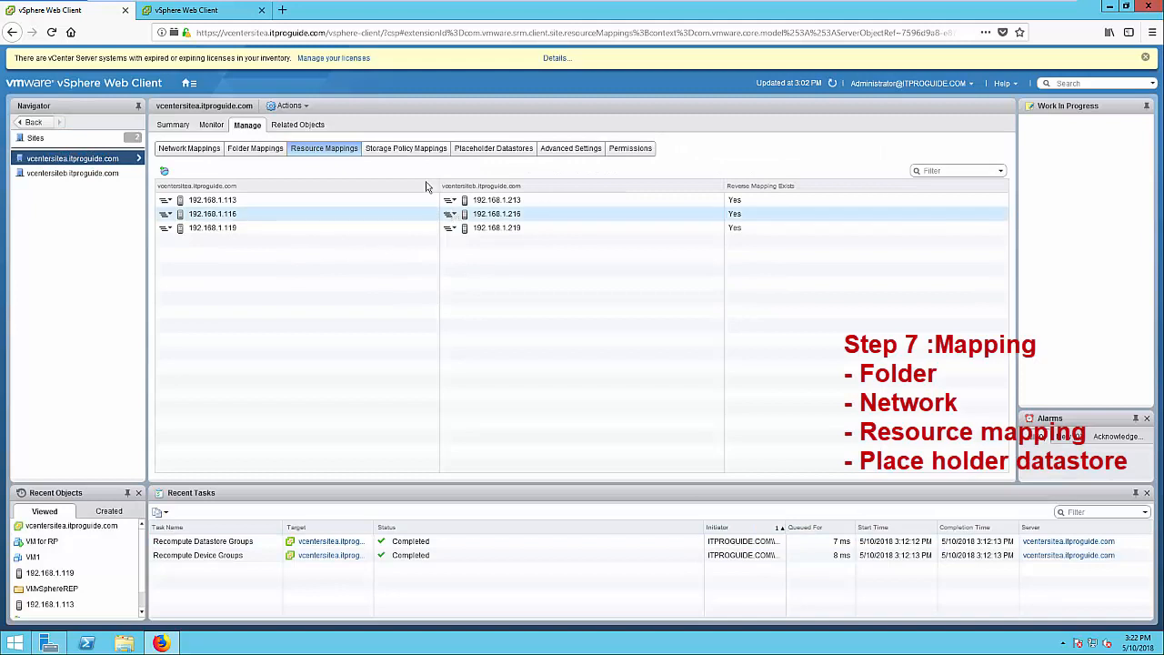
pyautogui.click(487, 155)
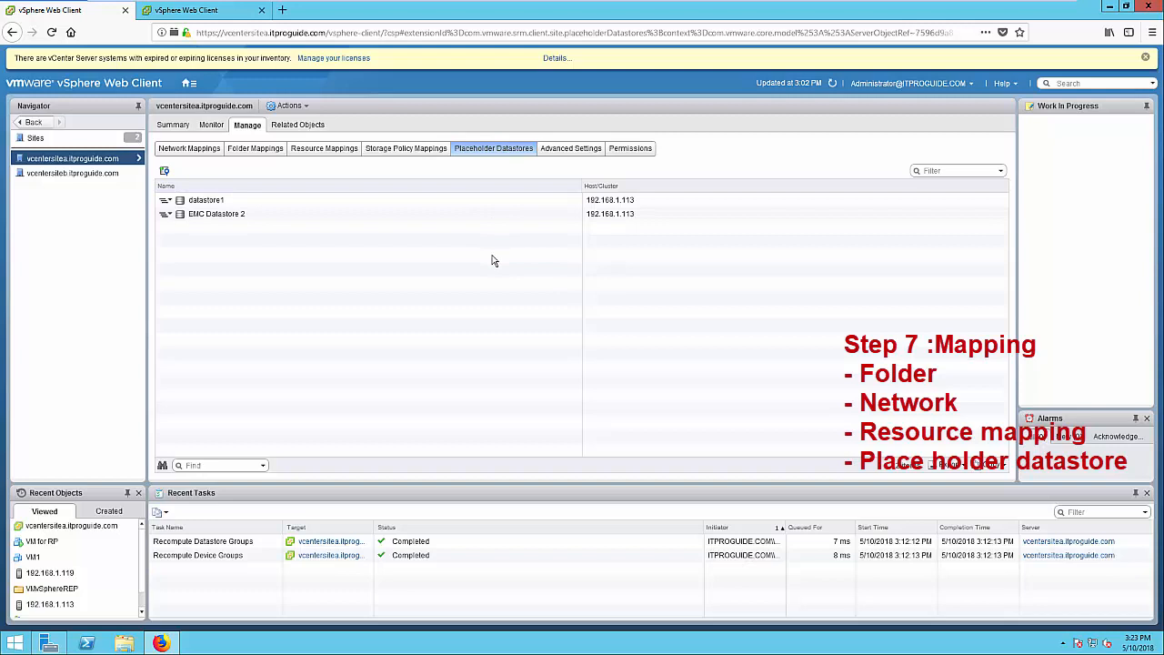
# Add PlaceHodlerVRep as a placeholder datastore for vcentersitea
pyautogui.click(166, 172)
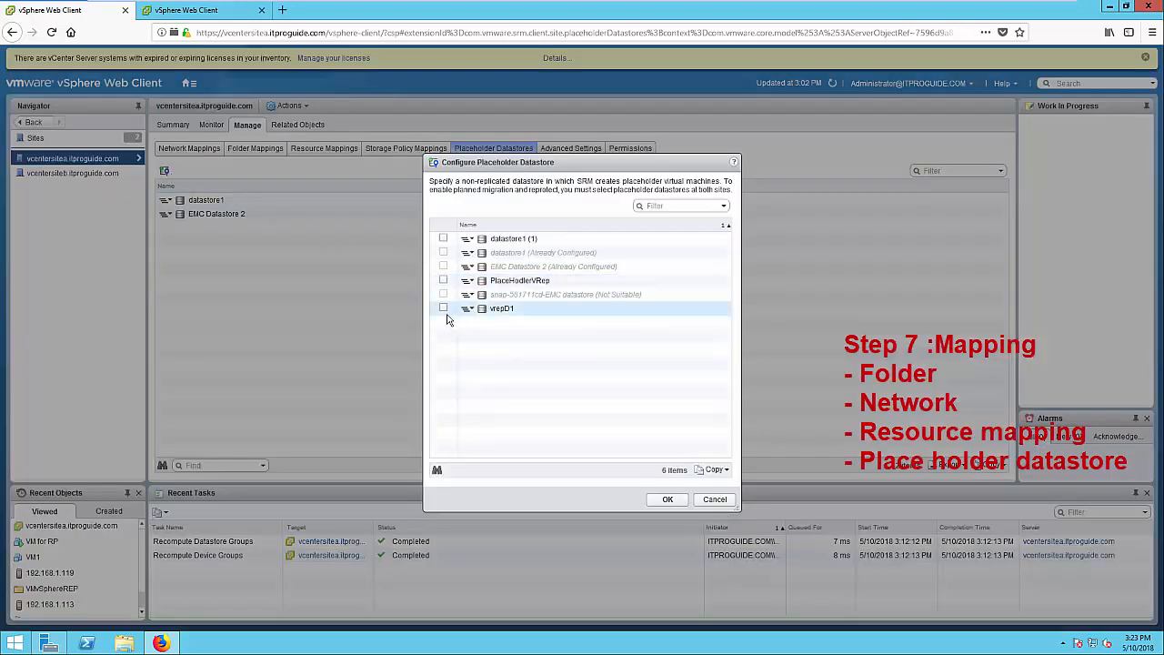
pyautogui.click(443, 280)
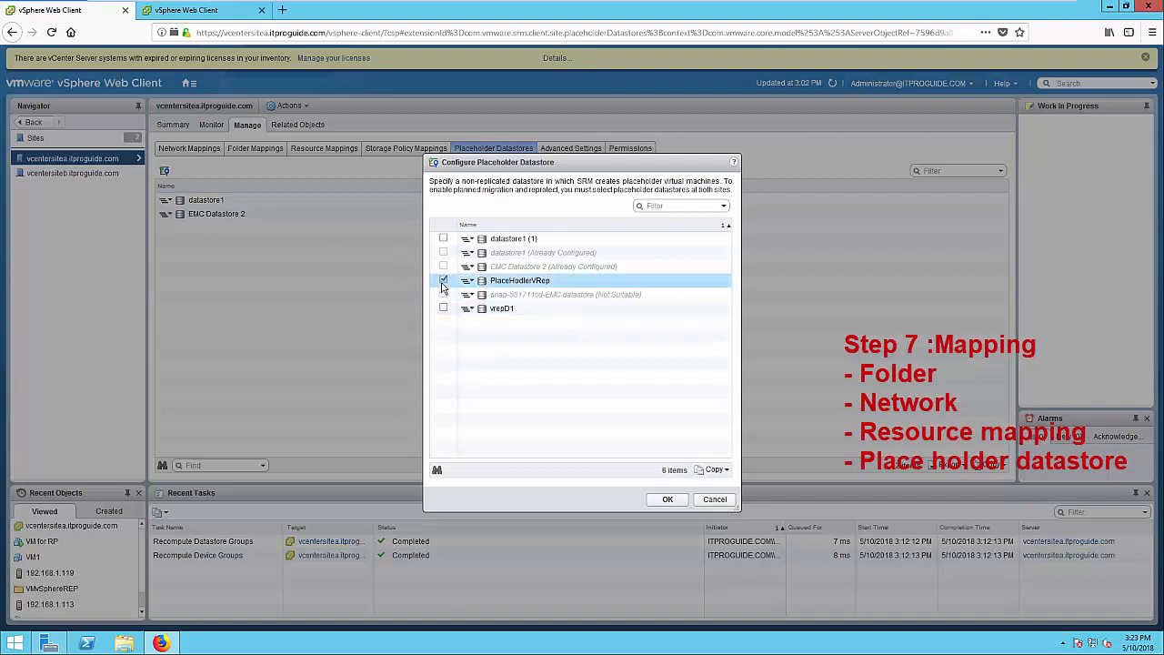
pyautogui.click(663, 504)
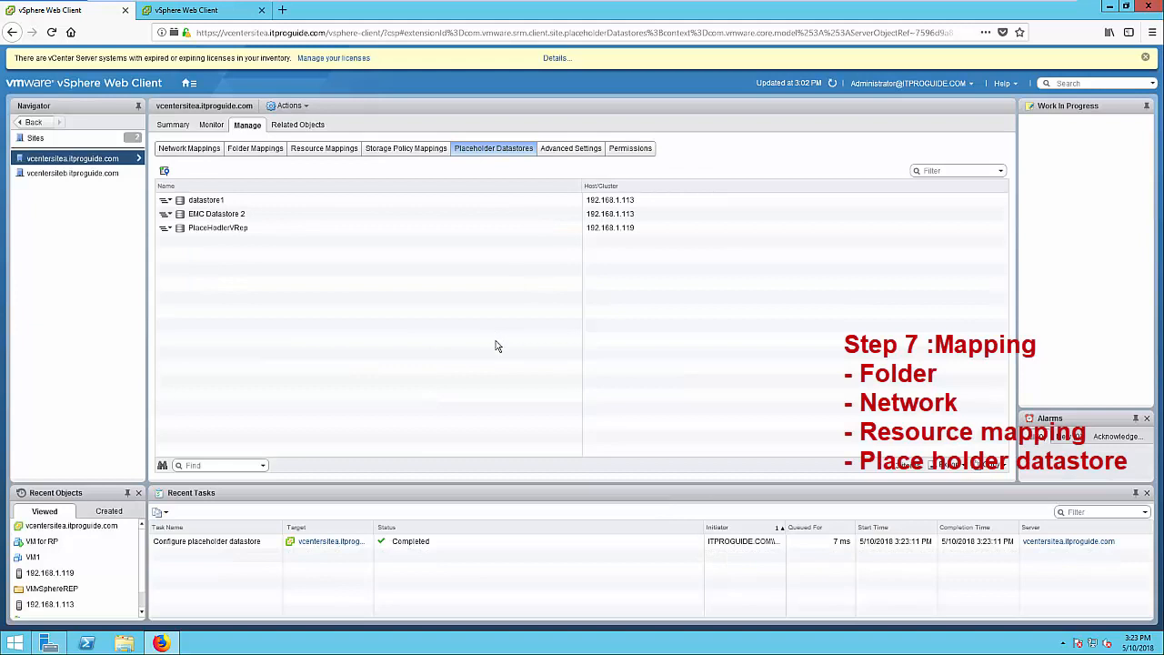
# Check vcentersiteb's placeholder datastores, then return to the vSphere Home page
pyautogui.click(107, 174)
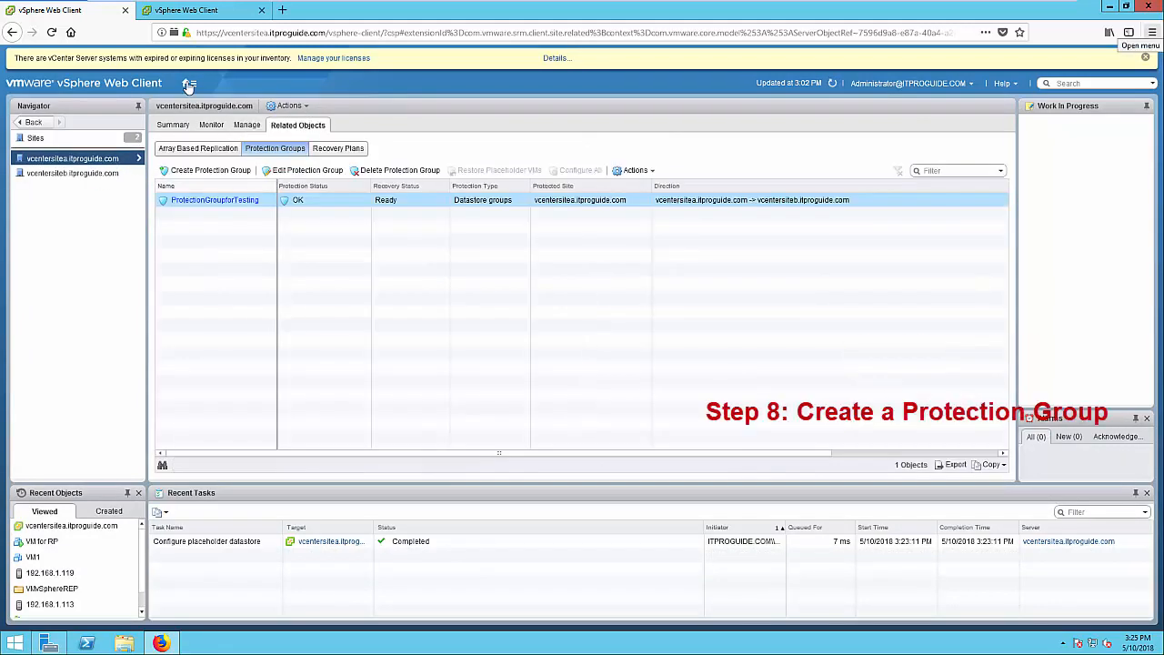
pyautogui.click(188, 83)
pyautogui.click(199, 97)
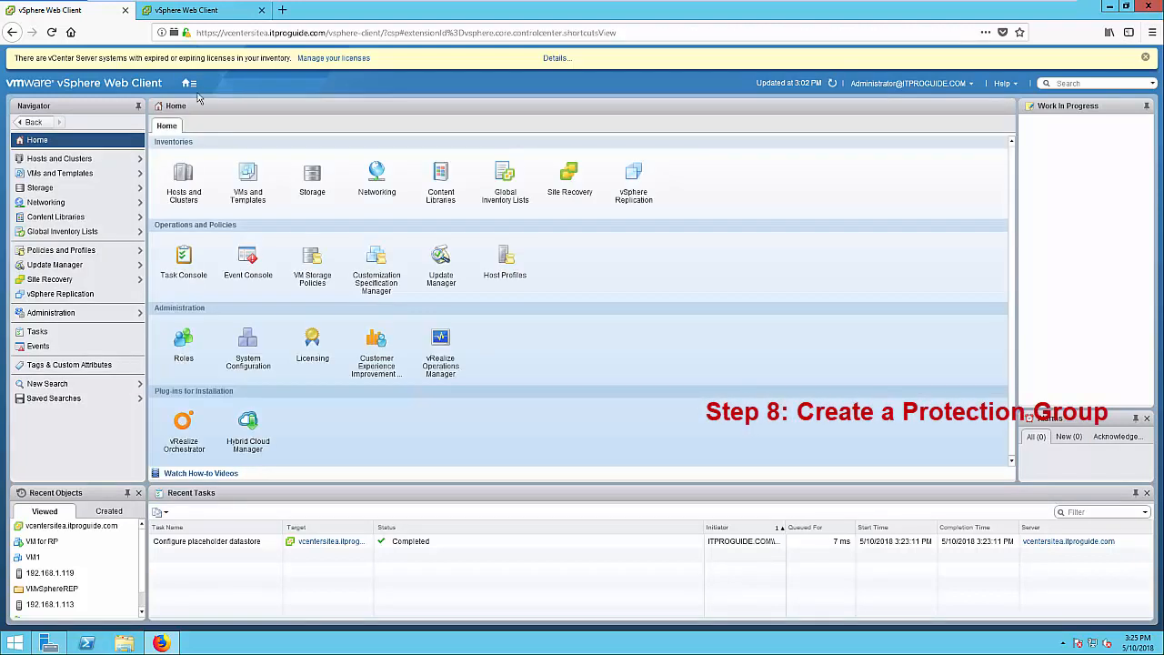
# Create protection group 'PGroup for VRepDemo' on vcentersitea, protecting VM for RP as an individual replicated VM
pyautogui.click(33, 281)
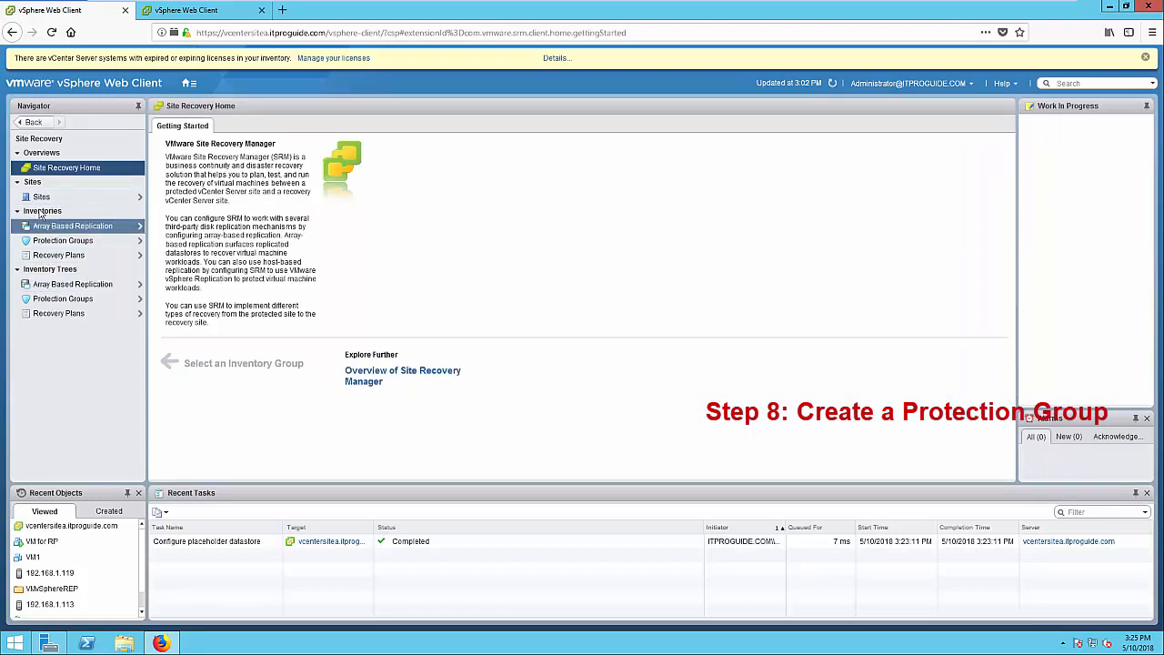
pyautogui.click(41, 197)
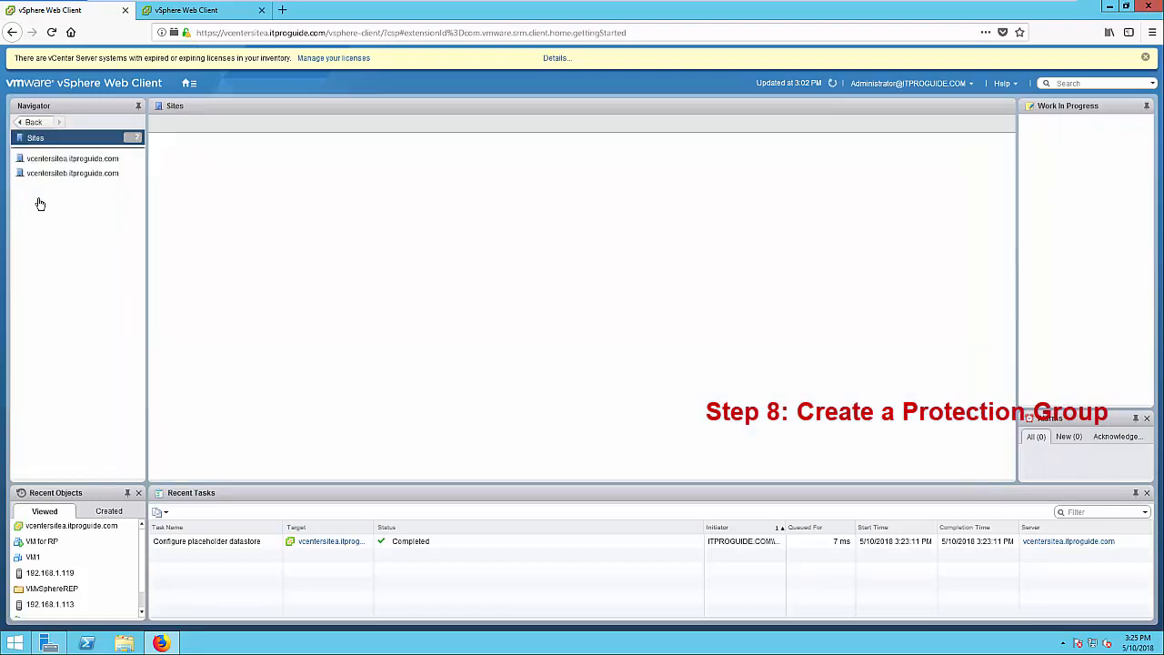
pyautogui.click(93, 161)
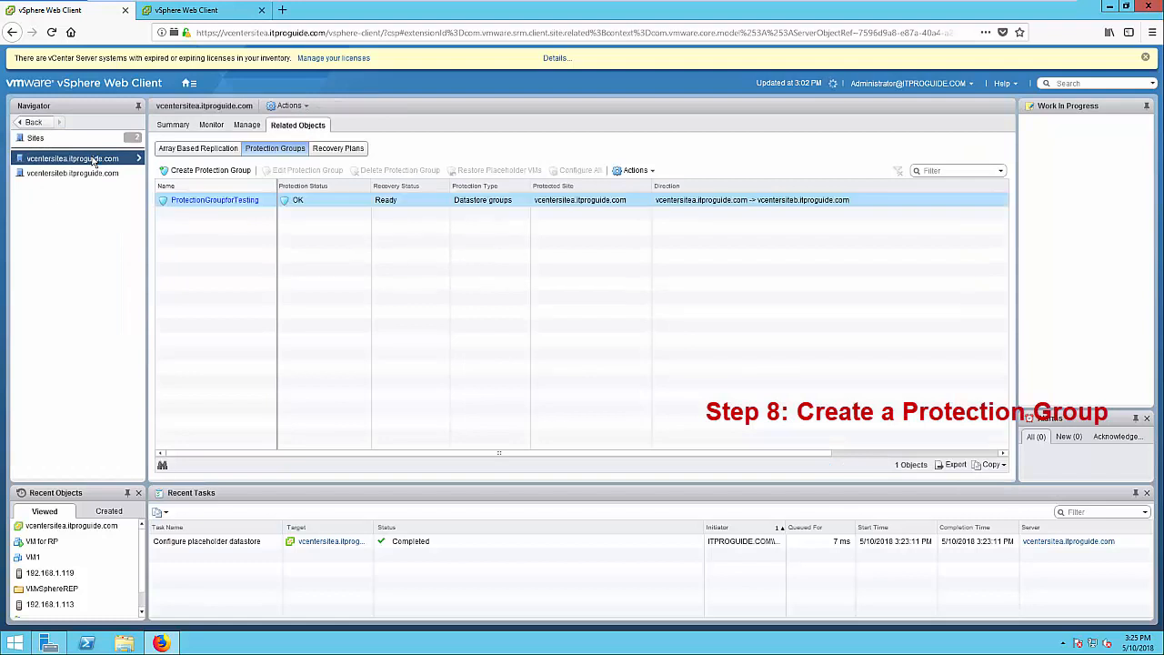
pyautogui.click(202, 172)
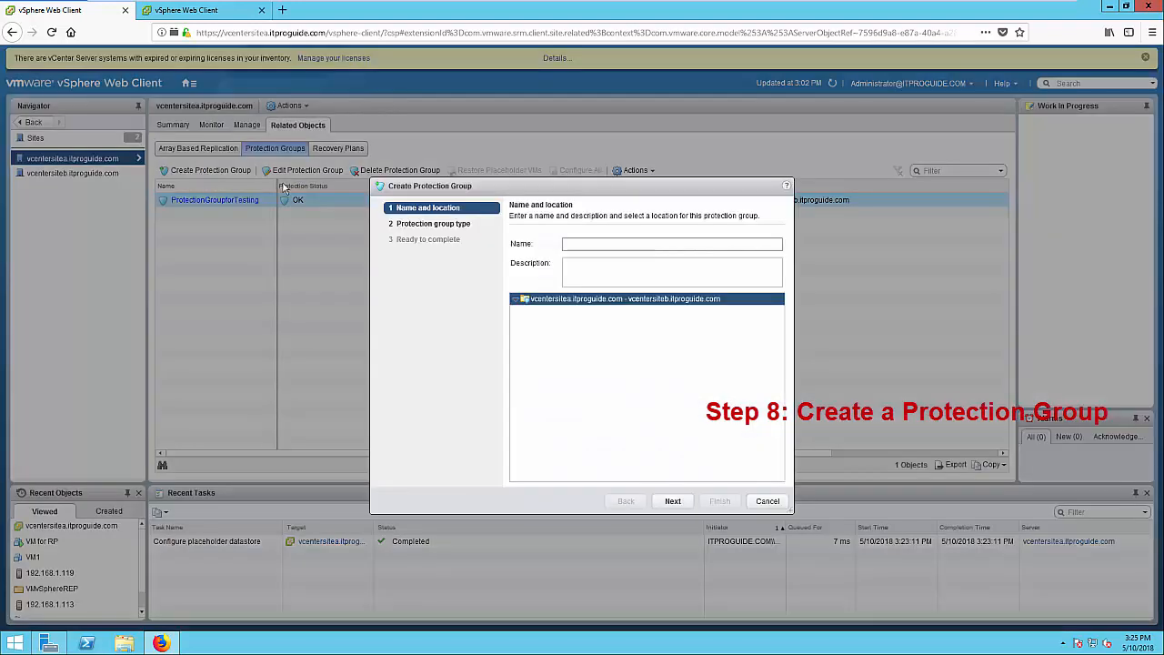
pyautogui.click(573, 243)
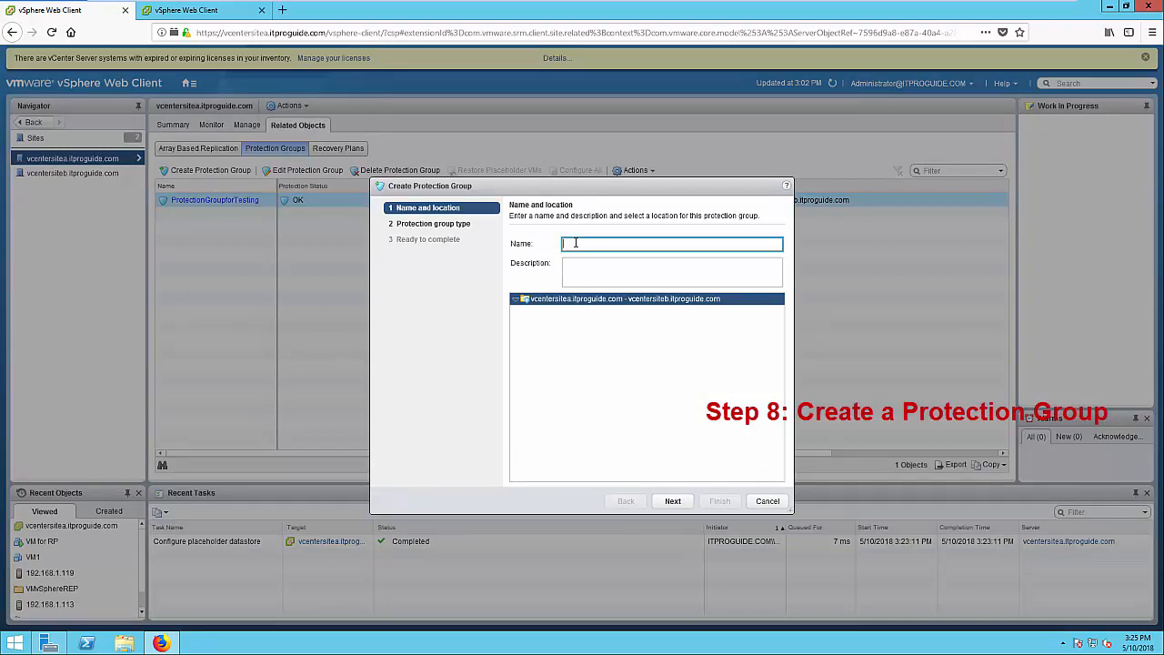
pyautogui.write('PGroup')
pyautogui.click(673, 501)
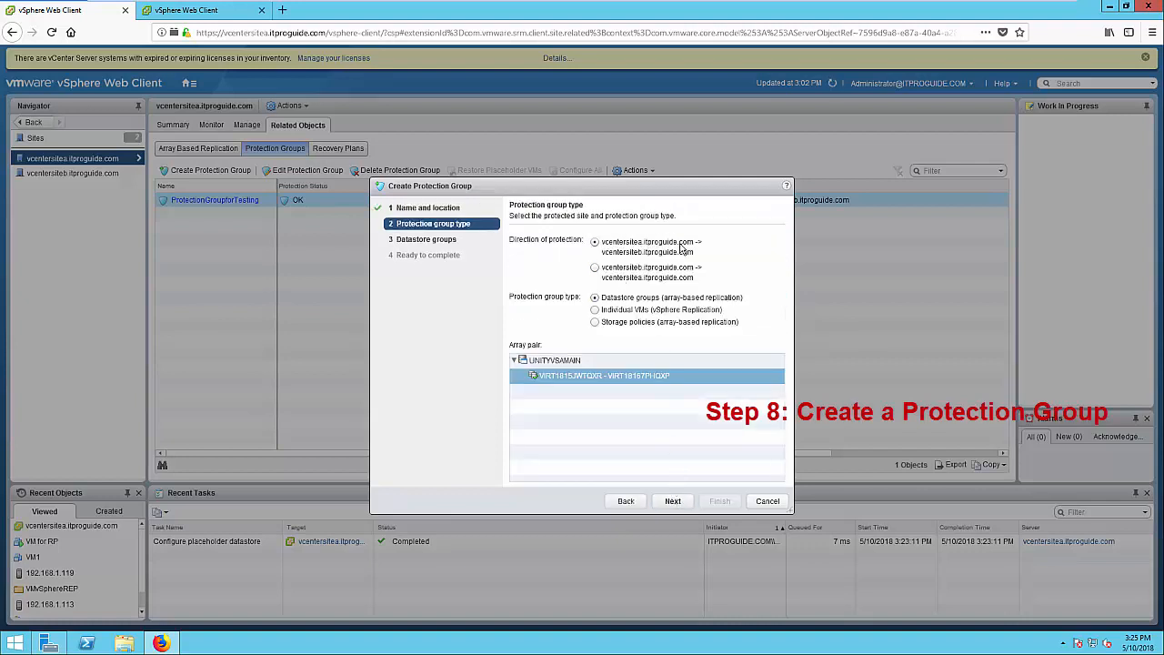
pyautogui.click(607, 311)
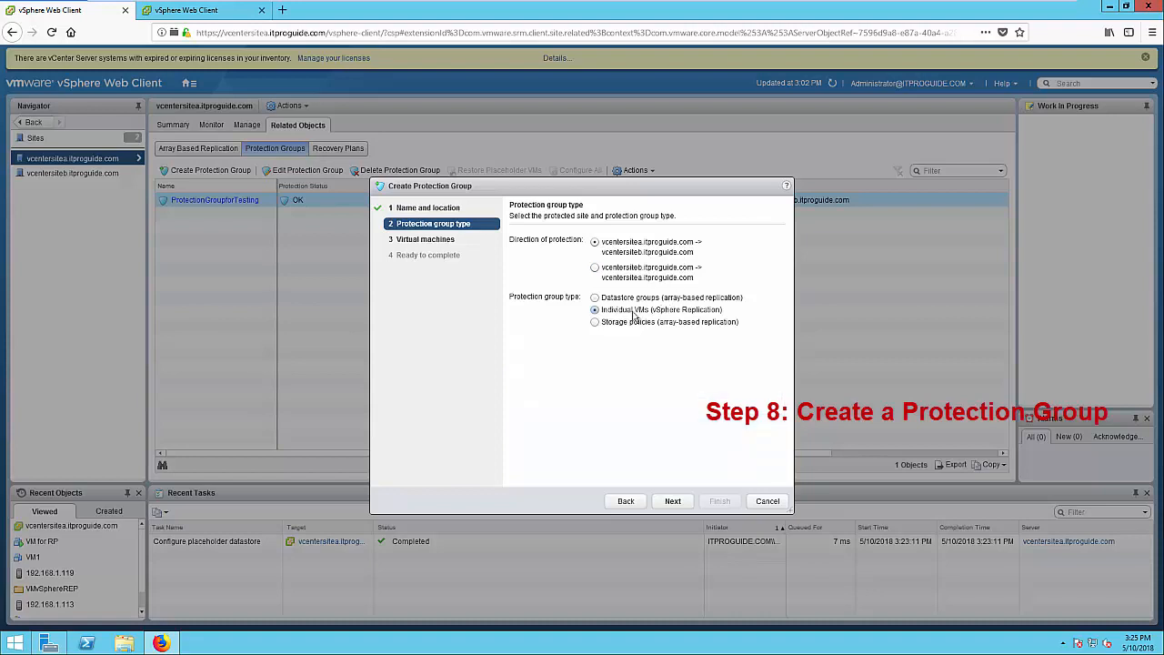
pyautogui.click(672, 506)
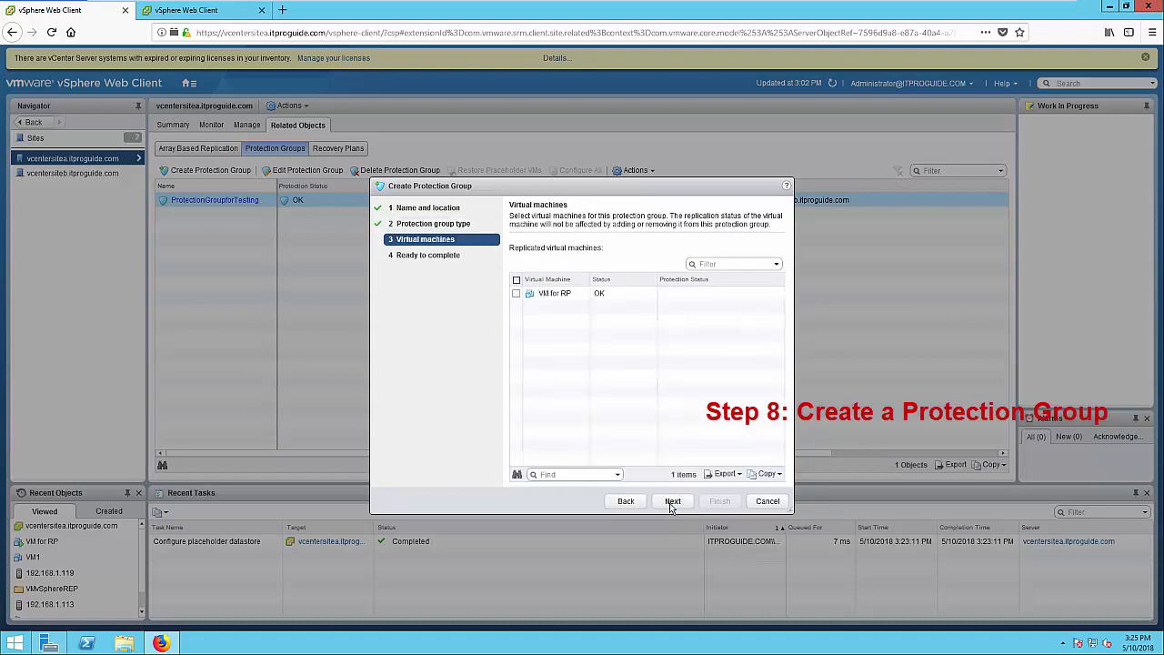
pyautogui.click(515, 293)
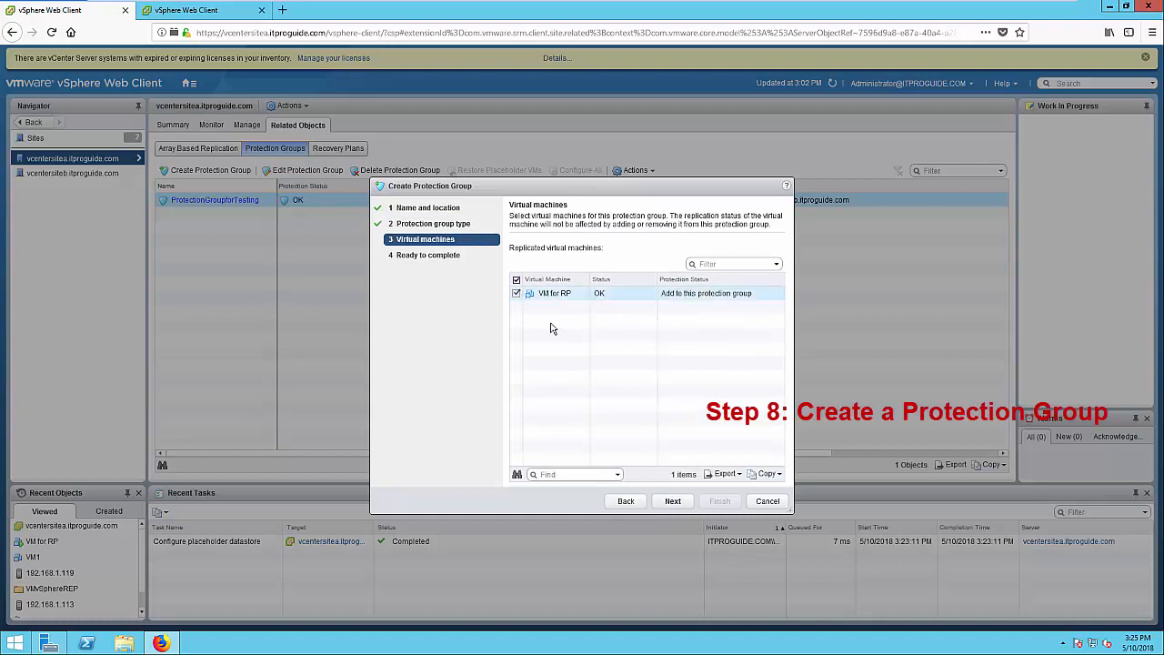
pyautogui.click(689, 503)
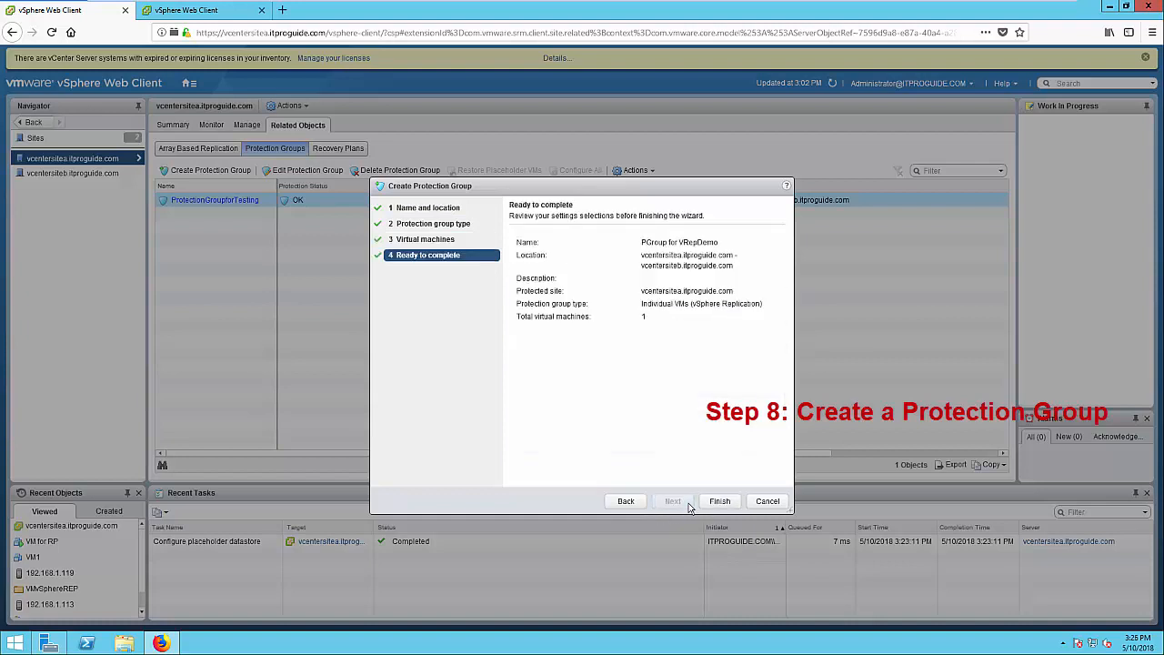
pyautogui.click(726, 503)
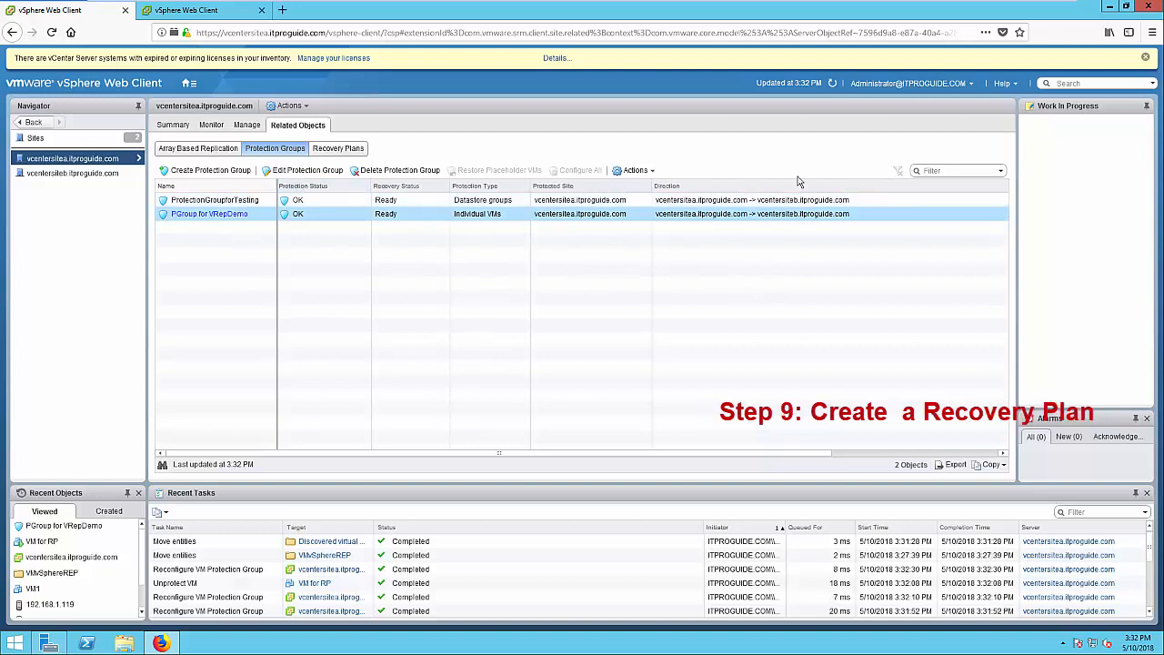
# Create recovery plan 'Rec for vSphere Rep' recovering PGroup for VRepDemo to vcentersiteb with default test networks
pyautogui.click(335, 151)
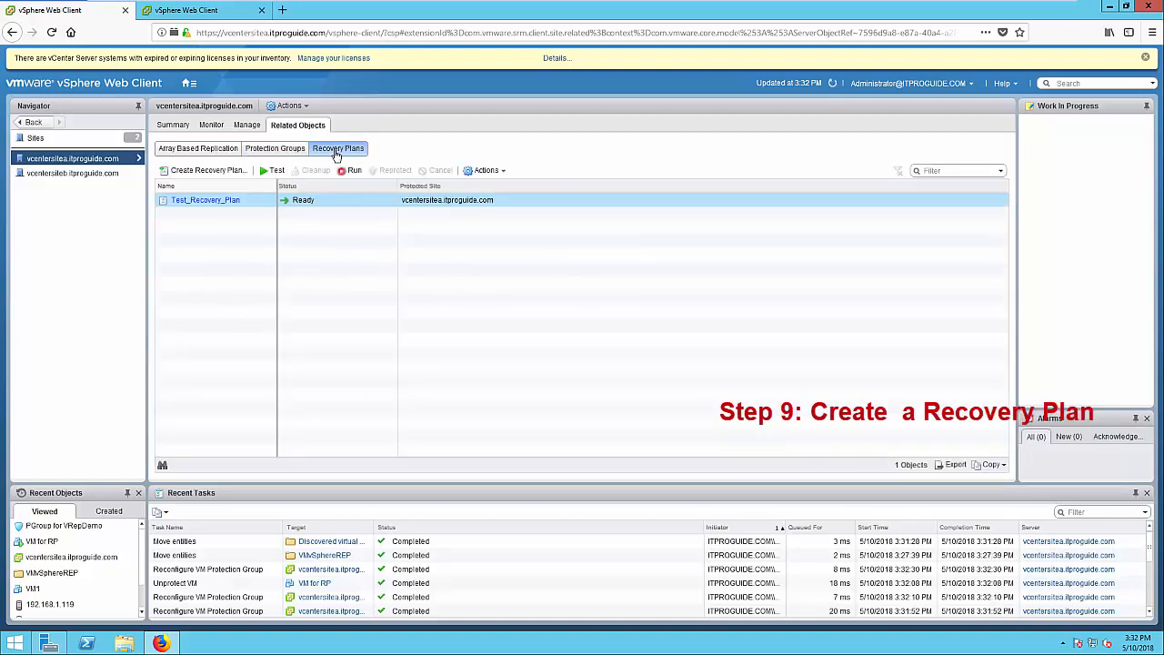
pyautogui.click(204, 171)
pyautogui.click(512, 238)
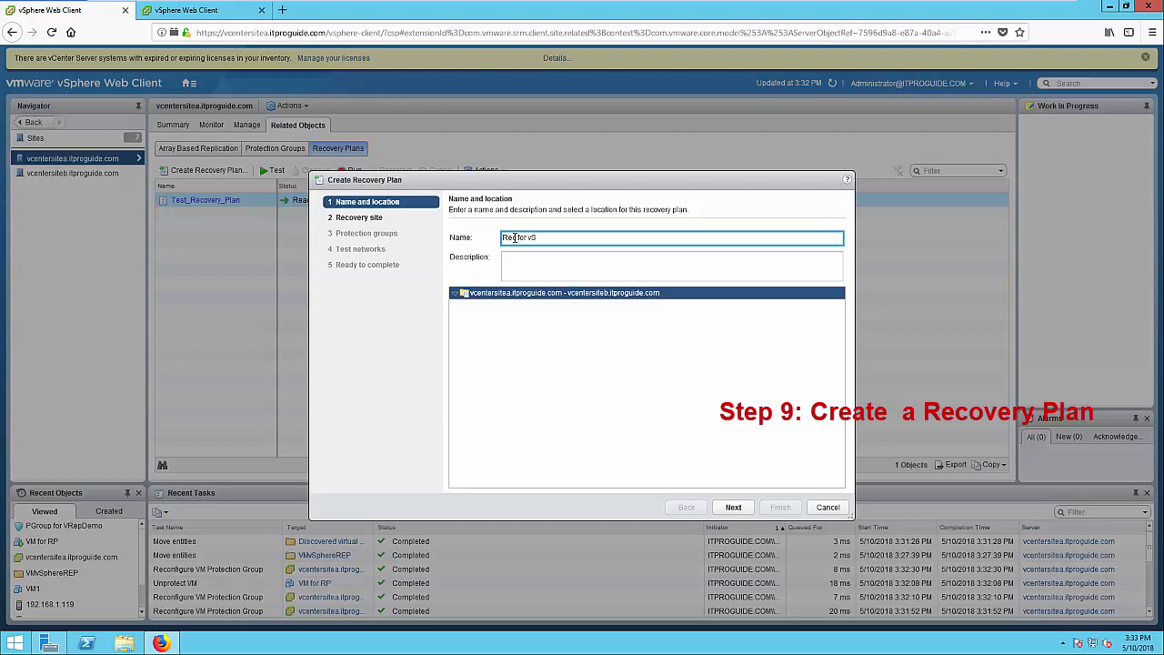
pyautogui.write('re')
pyautogui.click(741, 510)
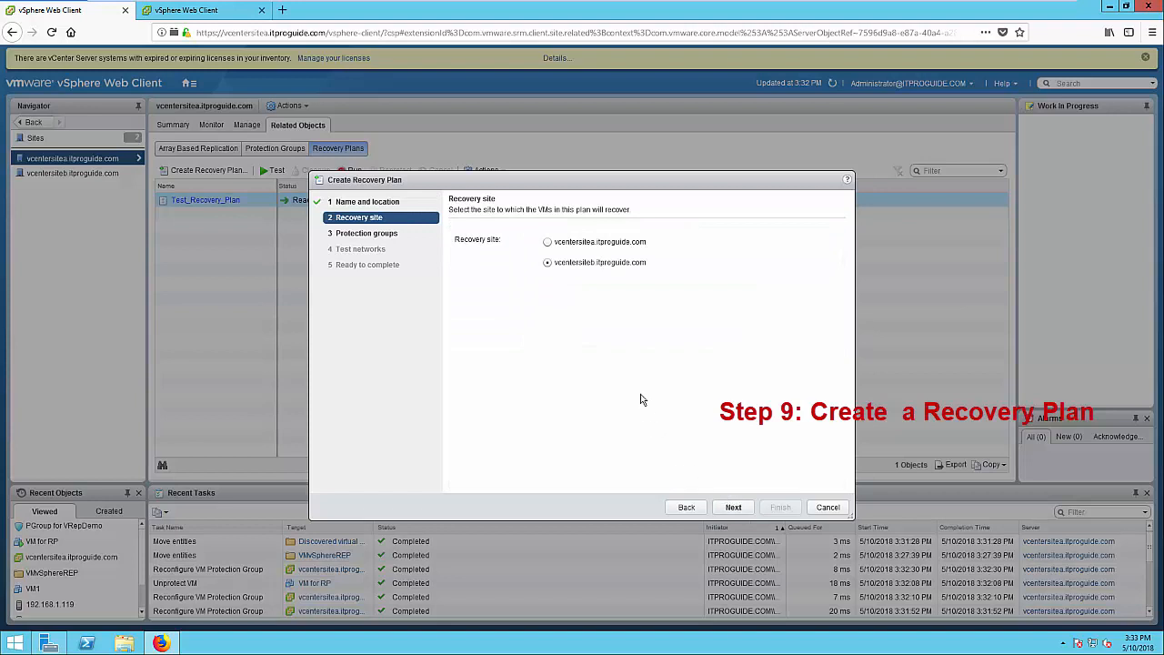
pyautogui.click(733, 507)
pyautogui.click(456, 298)
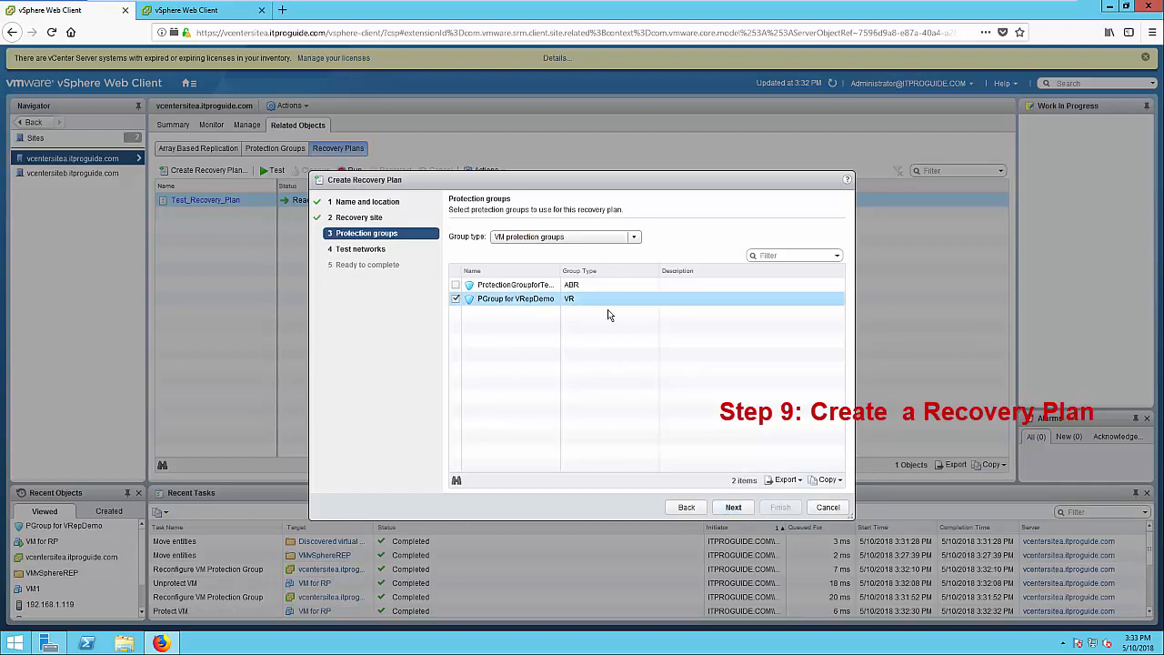
pyautogui.click(734, 509)
pyautogui.click(744, 506)
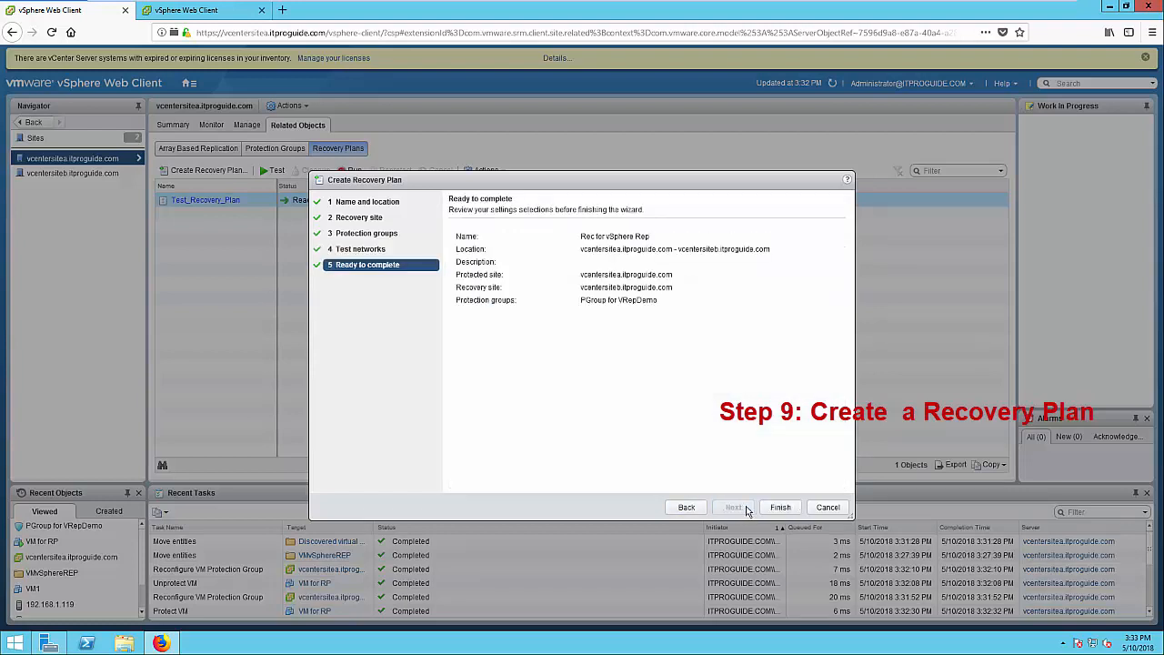
pyautogui.click(780, 507)
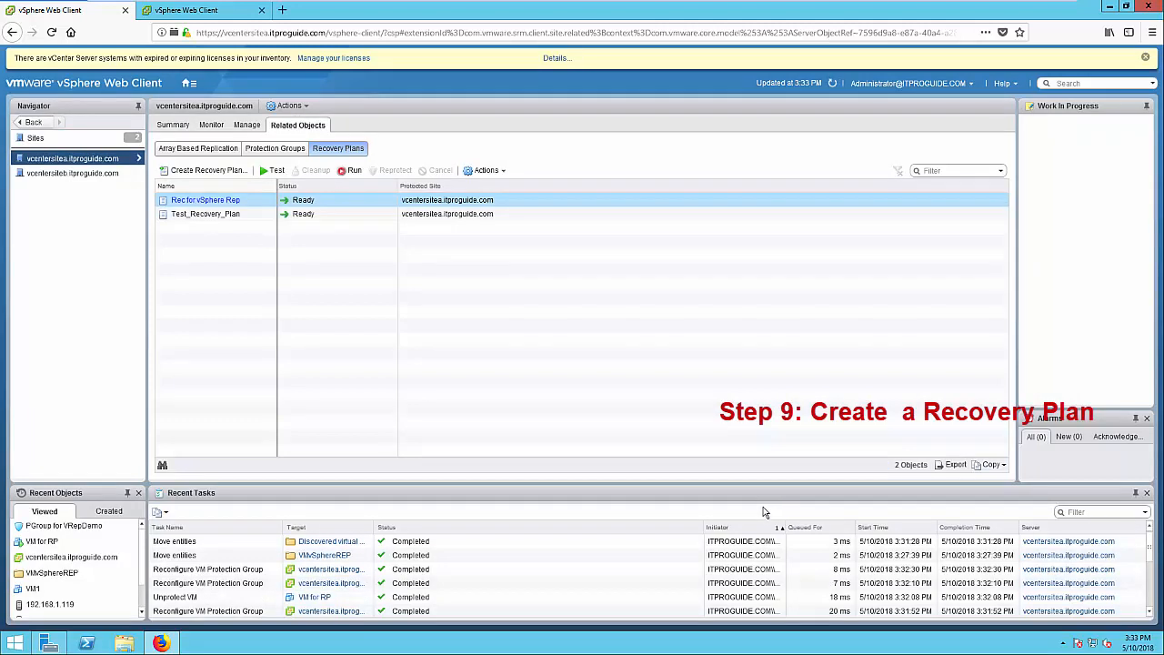
pyautogui.click(224, 219)
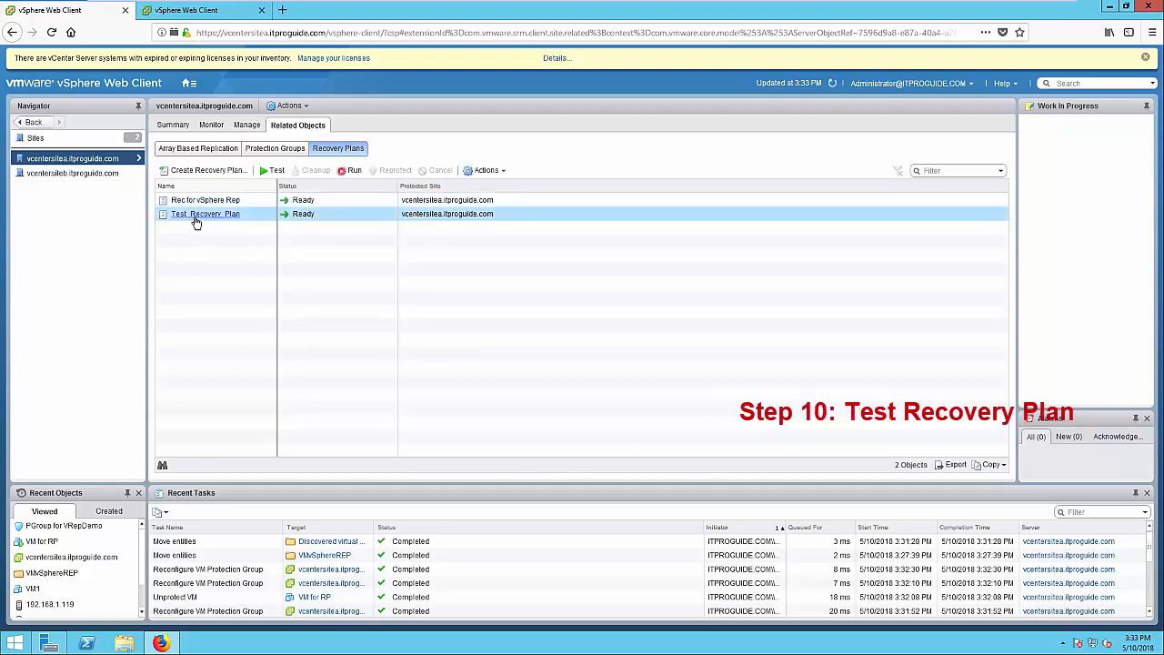
# Launch a test run of Rec for vSphere Rep with recent changes replicated
pyautogui.click(202, 201)
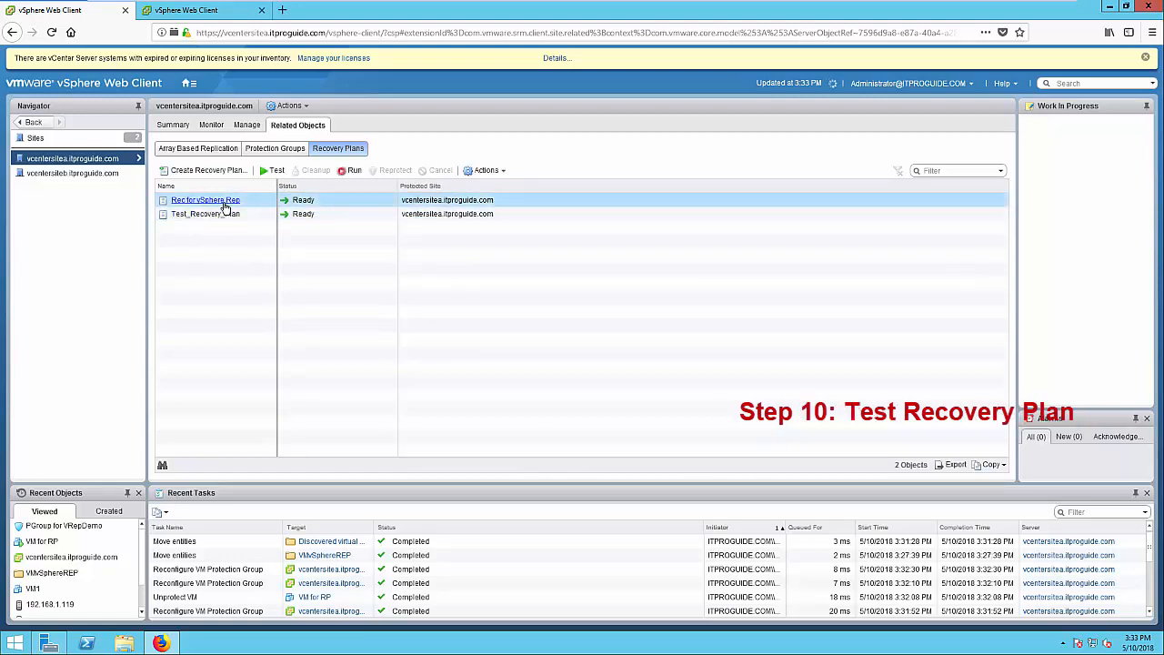
pyautogui.rightClick(226, 206)
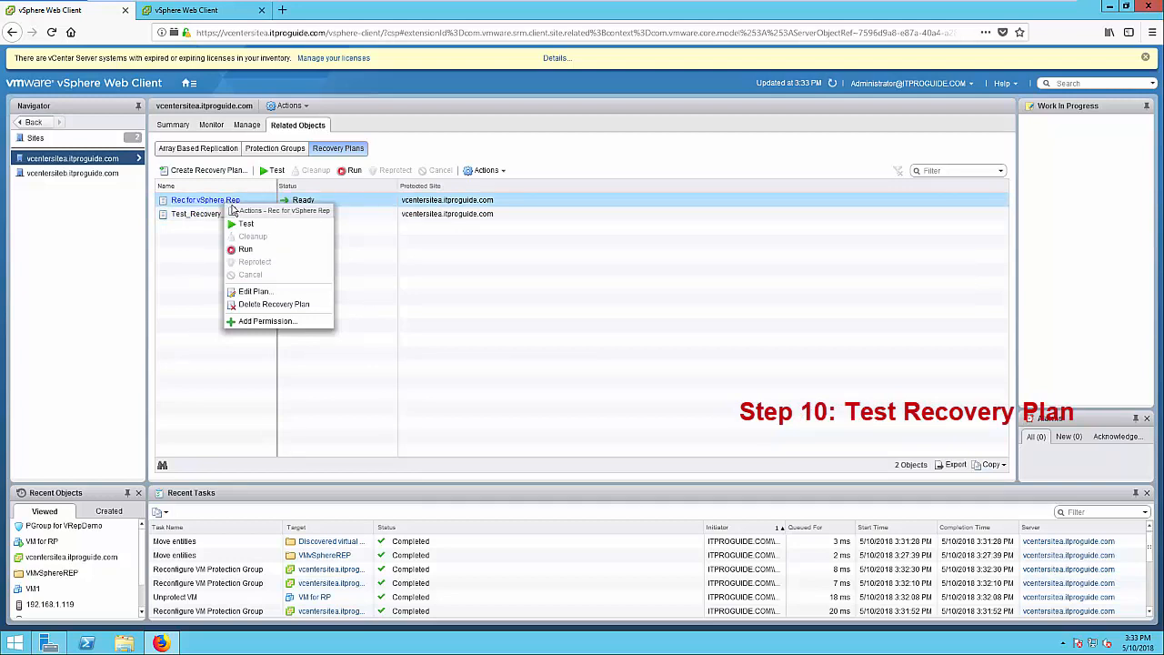
pyautogui.click(245, 225)
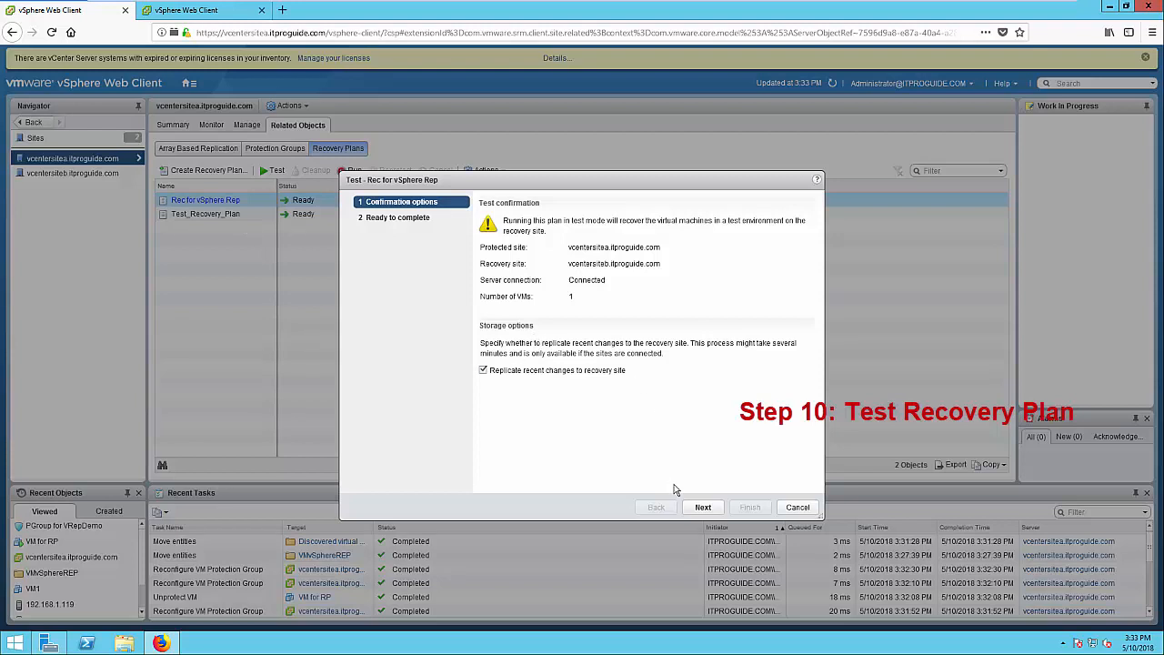
pyautogui.click(705, 507)
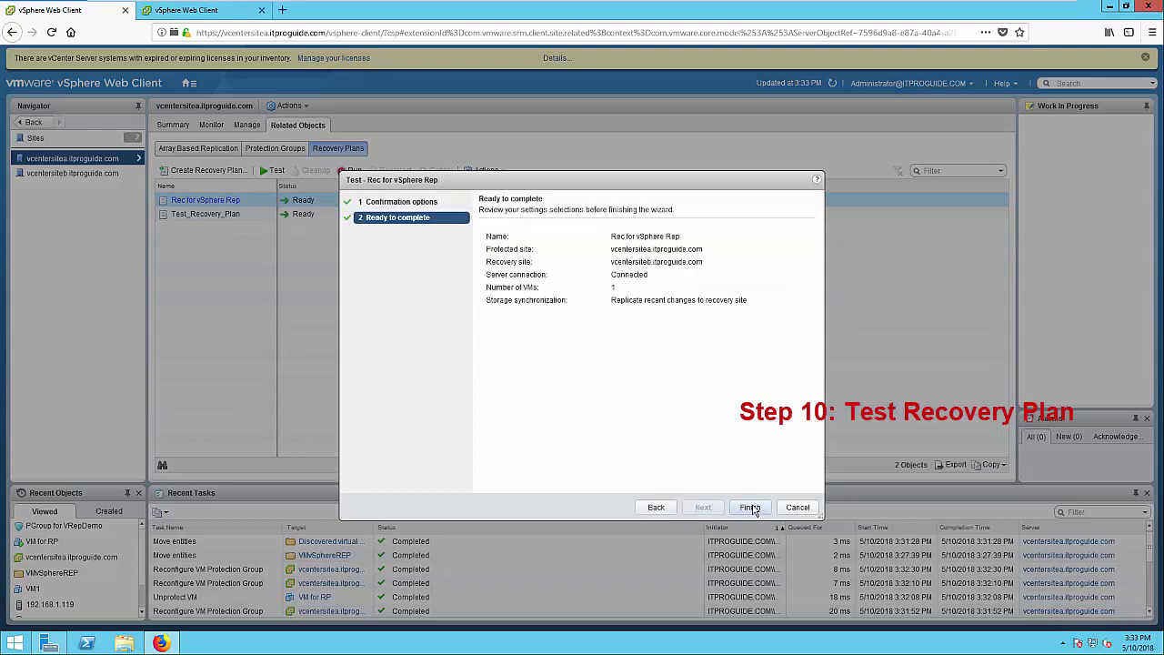
pyautogui.click(749, 507)
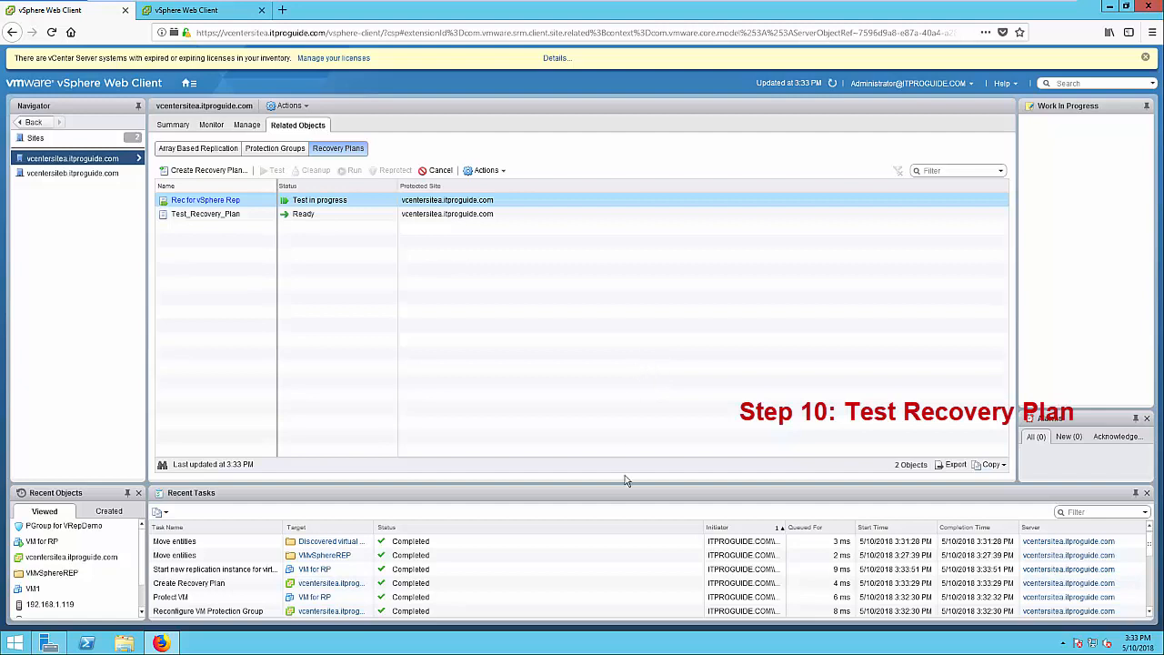
# Sort Recent Tasks by Status and wait for Rec for vSphere Rep to show Test complete
pyautogui.scroll(-3, 622, 559)
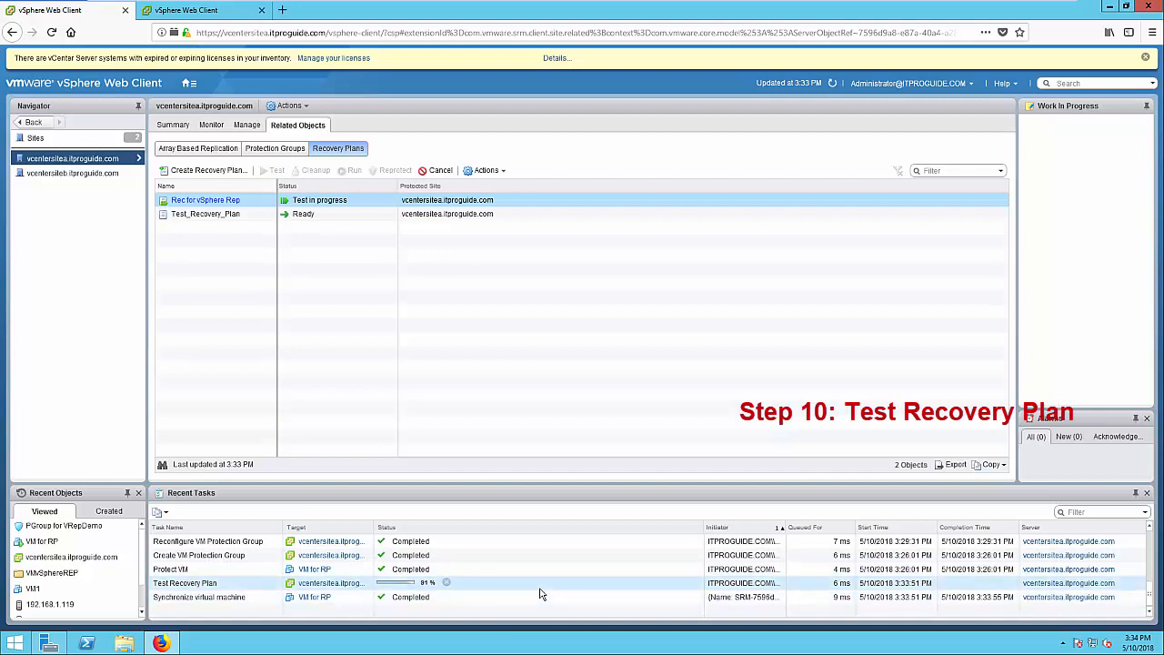
pyautogui.click(491, 529)
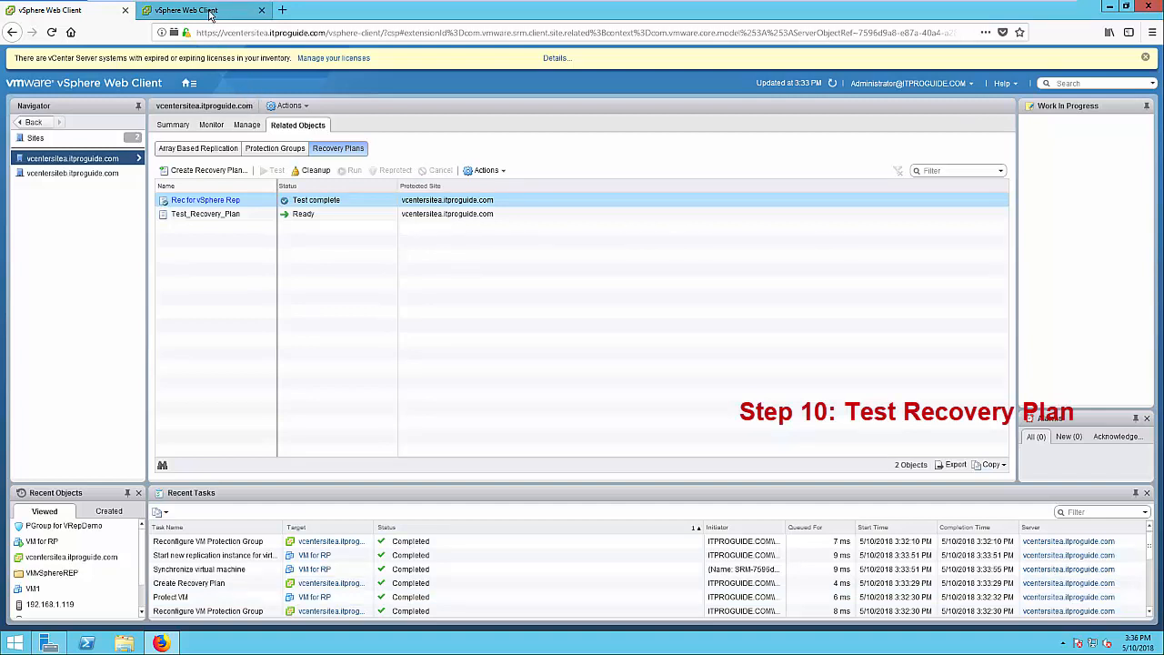
# In the site B session, open VM for RP's summary and console to confirm it is running
pyautogui.click(213, 13)
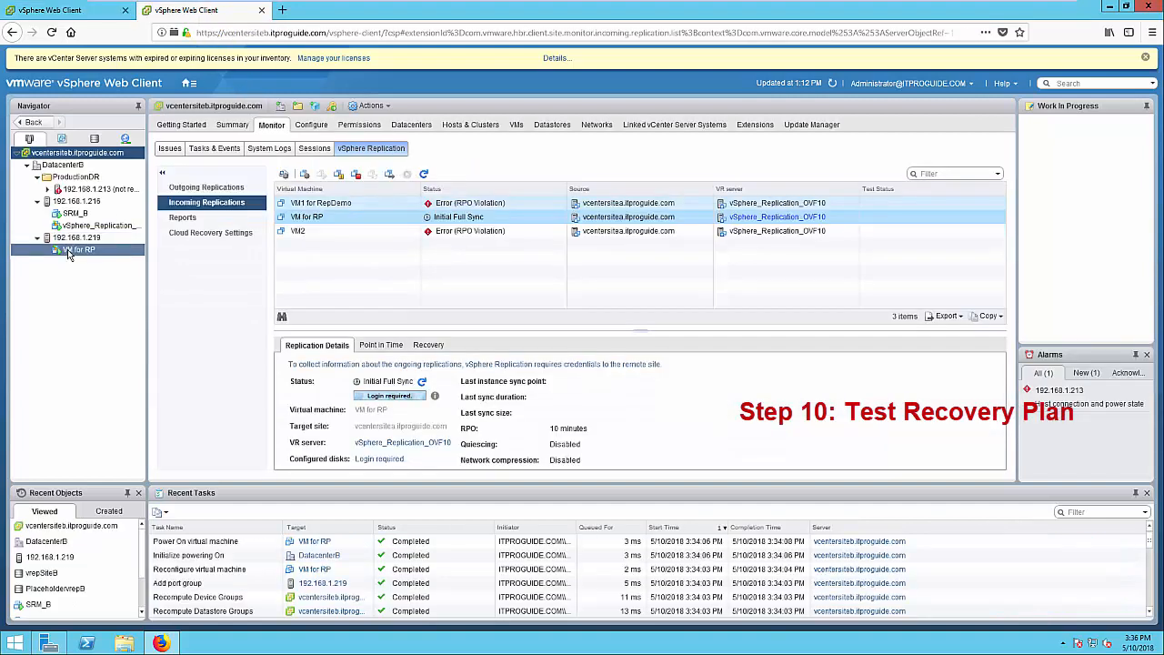
pyautogui.click(47, 188)
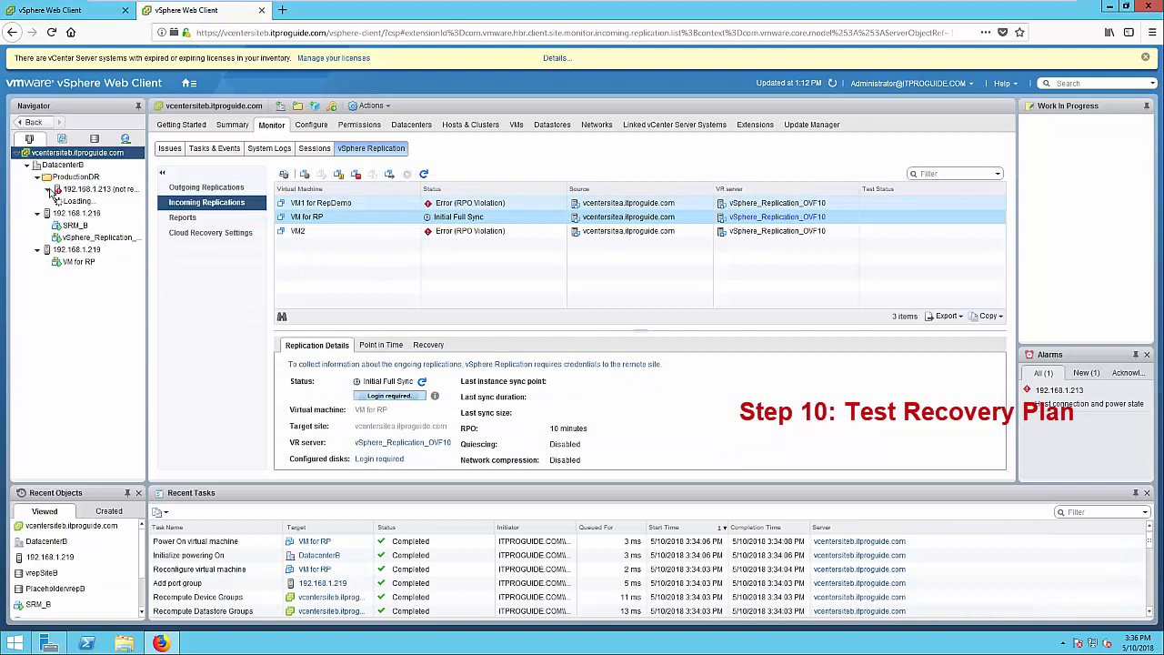
pyautogui.click(78, 261)
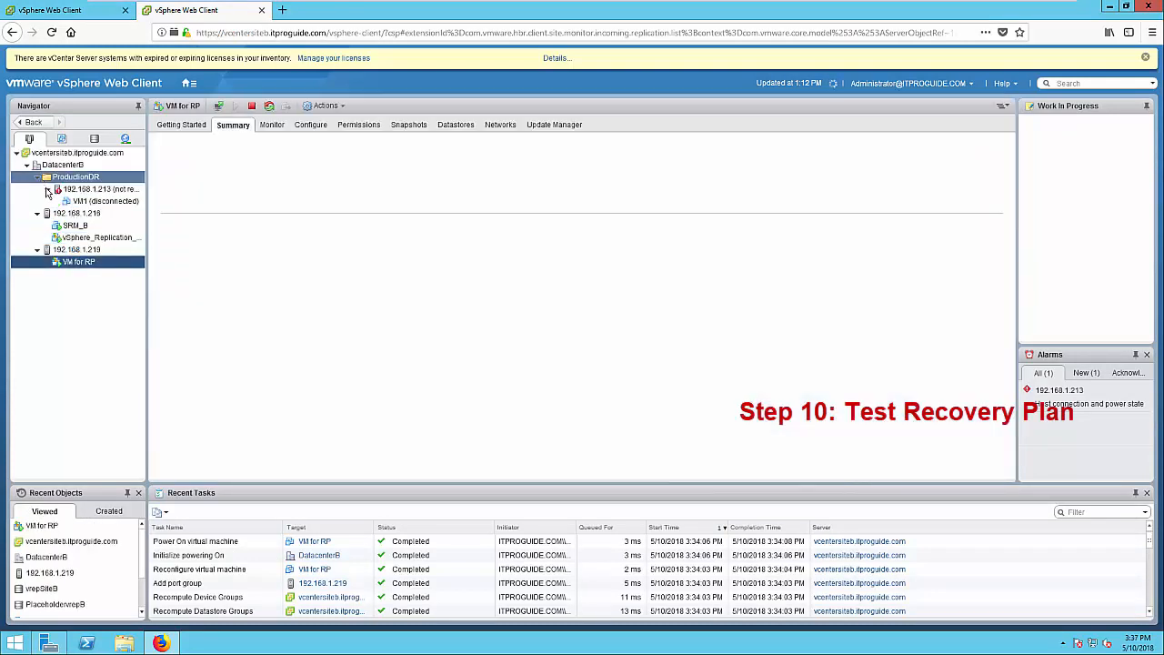
pyautogui.click(47, 190)
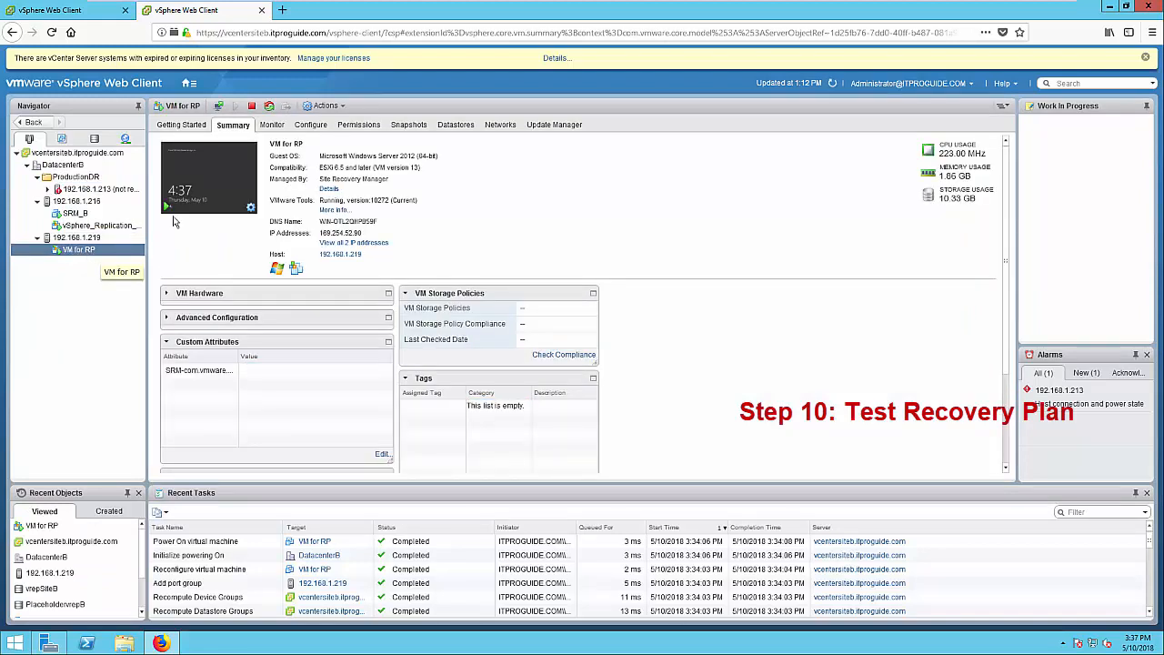
pyautogui.click(194, 195)
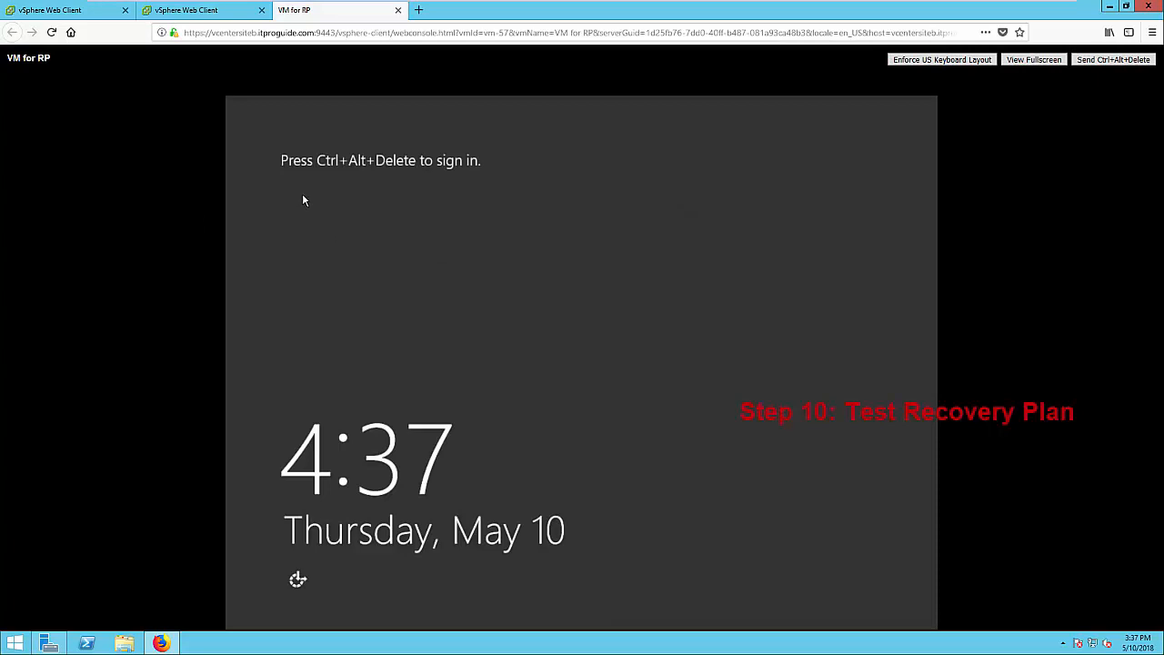
pyautogui.click(398, 13)
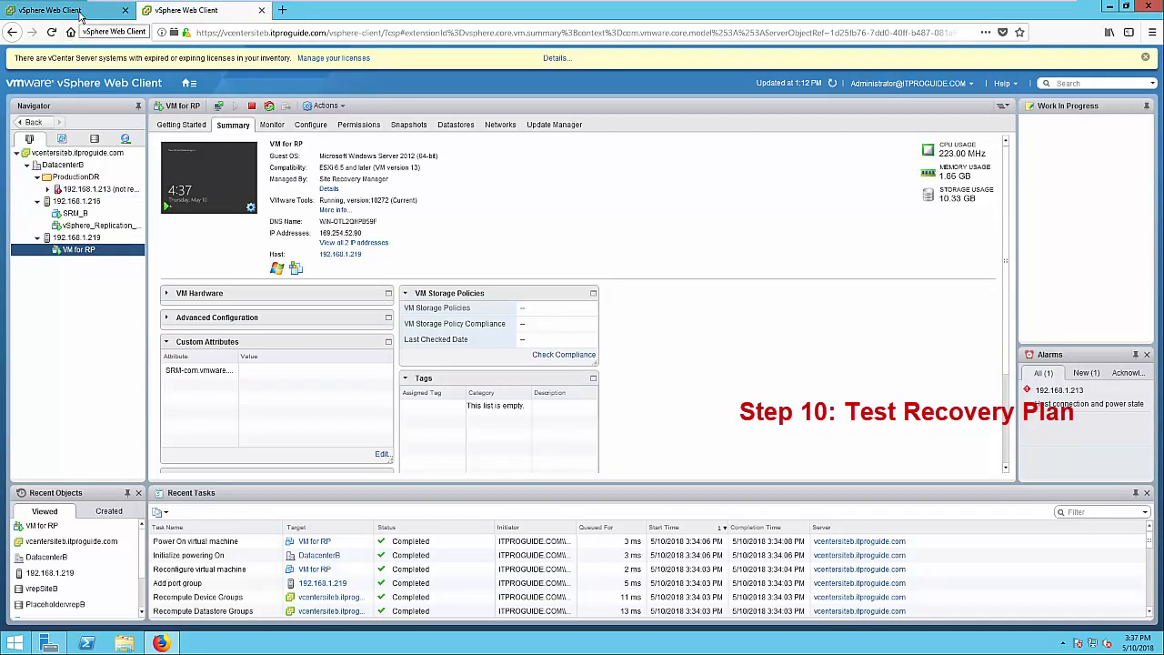
pyautogui.click(79, 20)
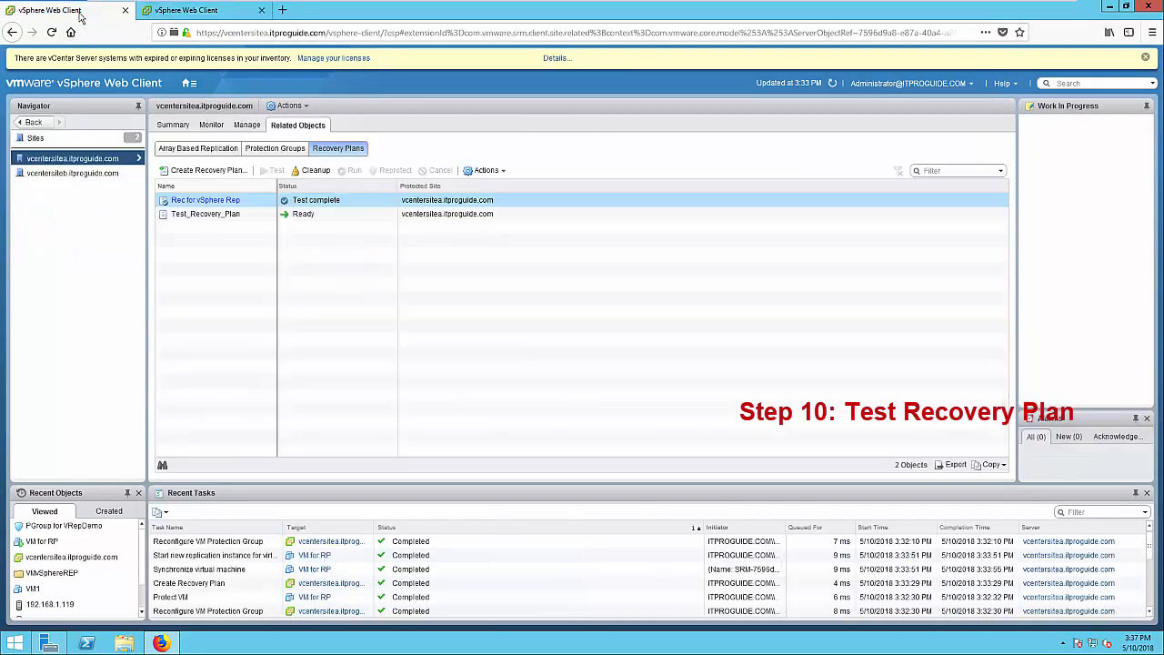
# Run Cleanup on Rec for vSphere Rep's test recovery and complete the Cleanup wizard
pyautogui.rightClick(202, 205)
pyautogui.click(227, 236)
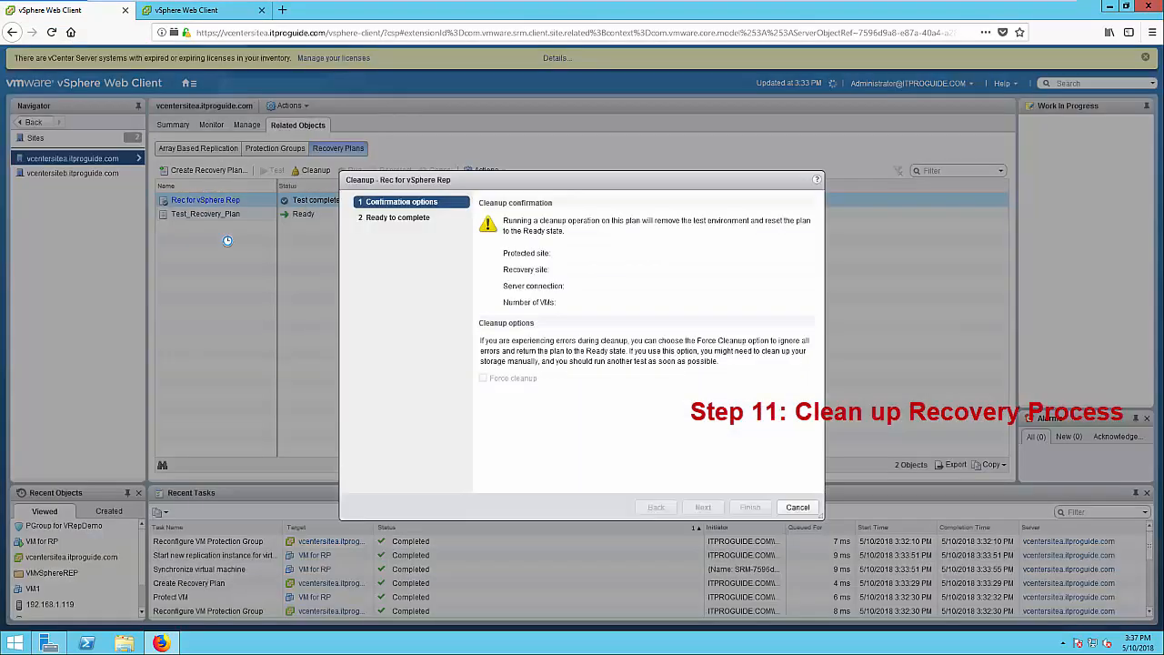
pyautogui.click(709, 507)
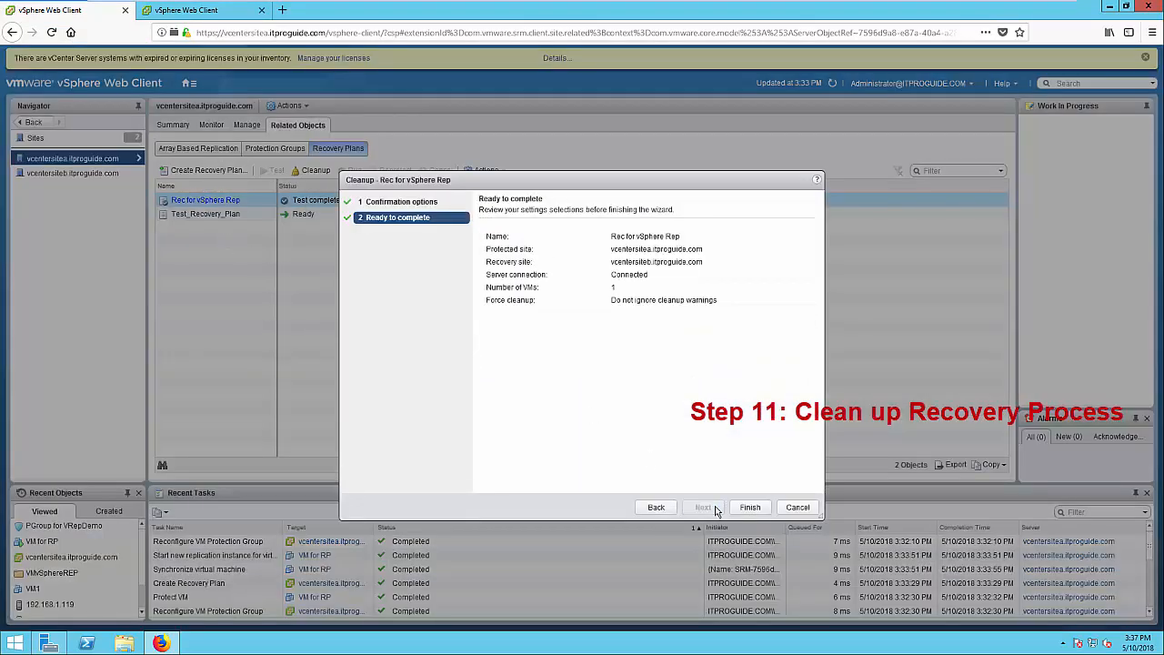
pyautogui.click(751, 508)
pyautogui.click(672, 511)
pyautogui.click(717, 512)
pyautogui.click(745, 508)
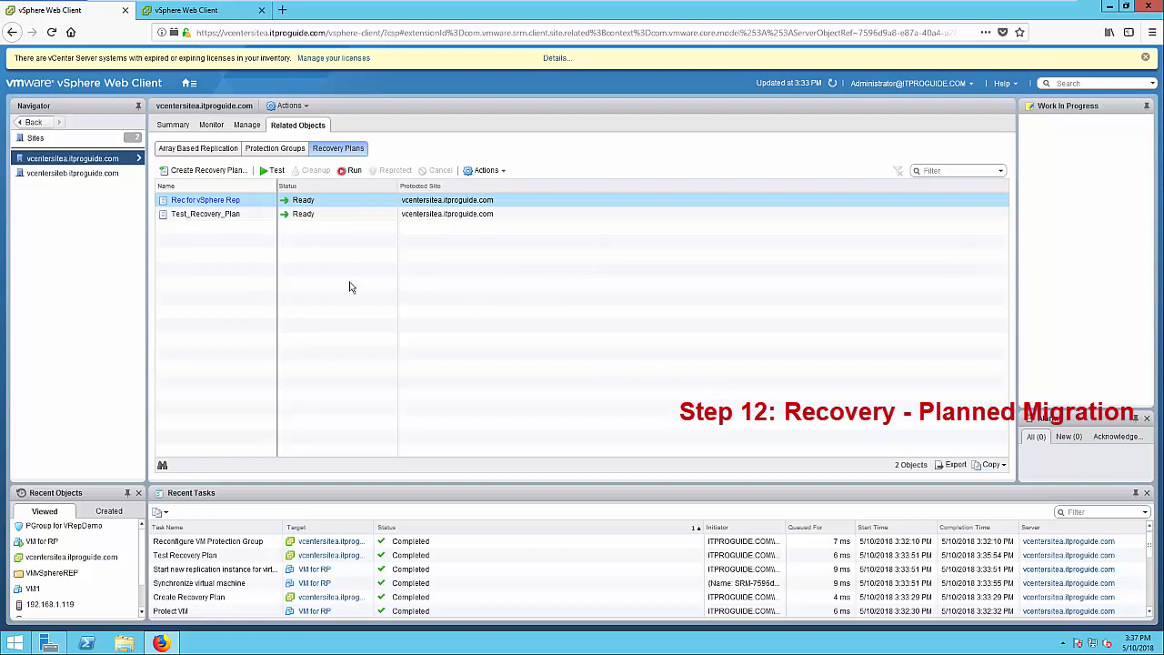
# Run Rec for vSphere Rep as a confirmed Planned migration through the Run wizard
pyautogui.scroll(-5, 246, 558)
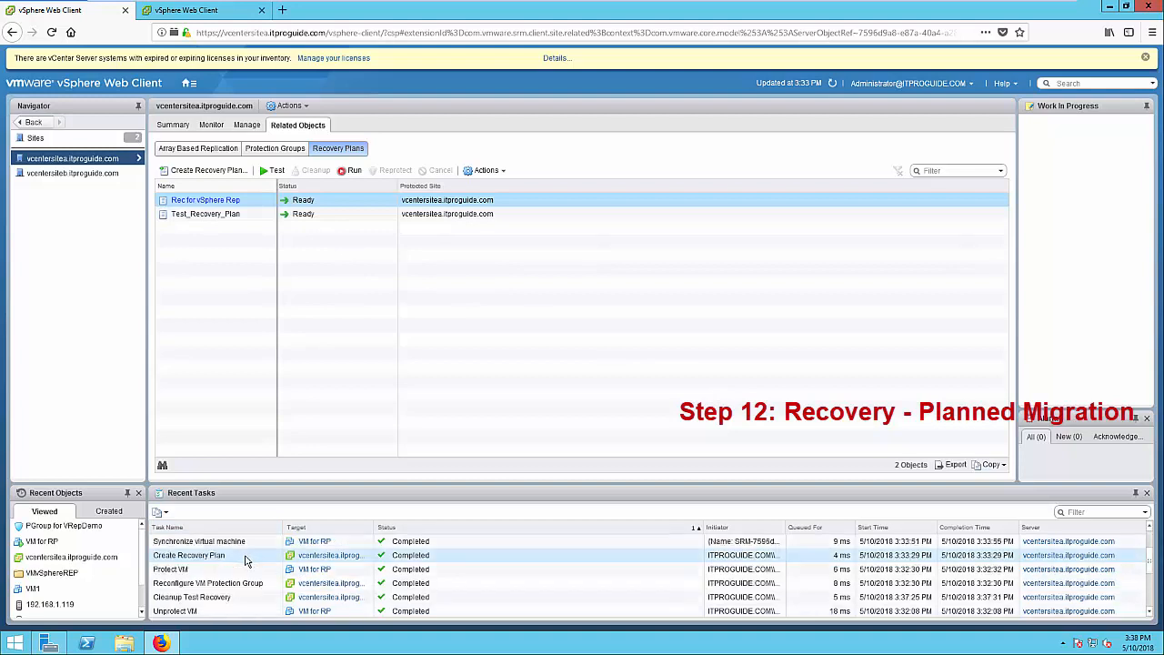
pyautogui.scroll(5, 267, 569)
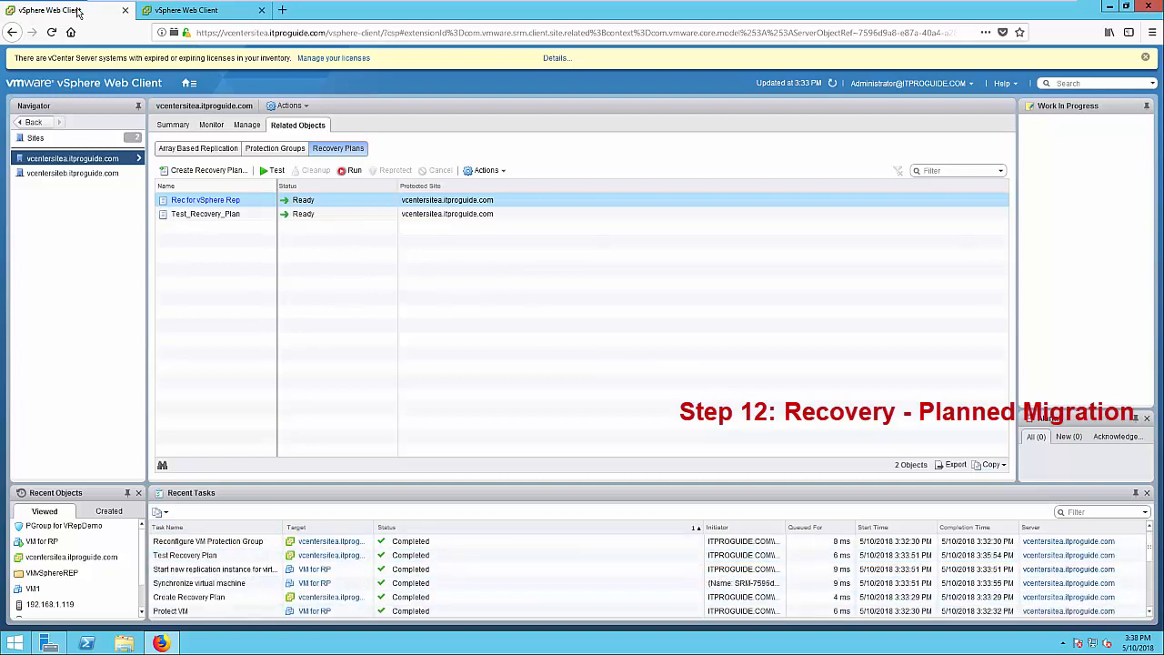
pyautogui.rightClick(232, 203)
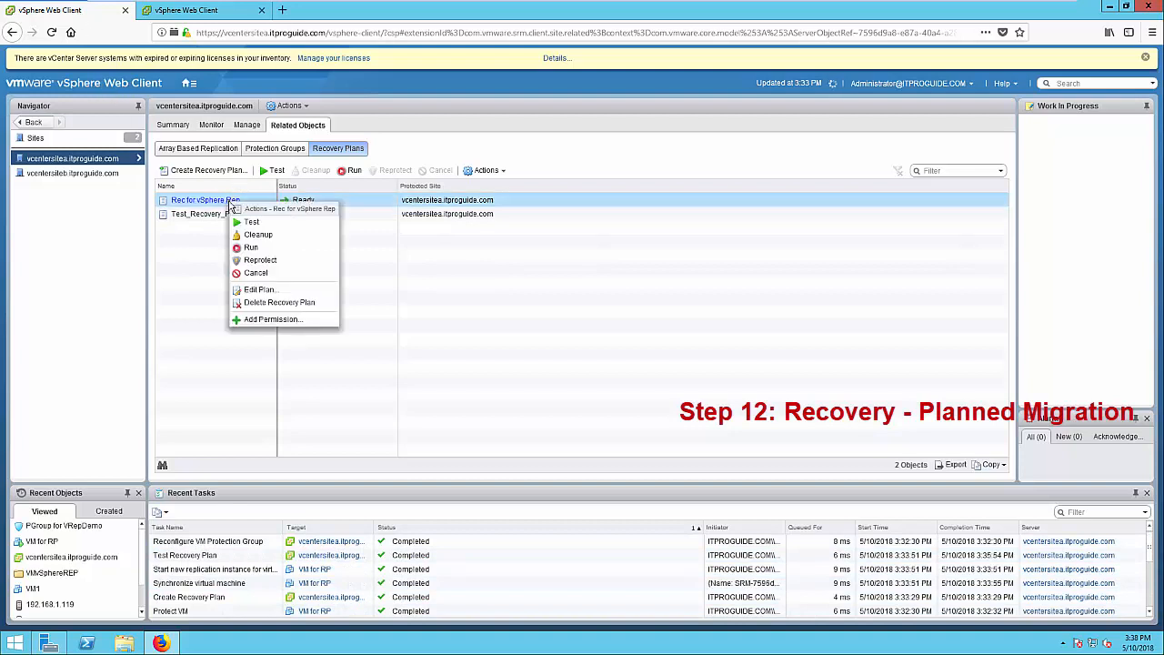
pyautogui.click(251, 247)
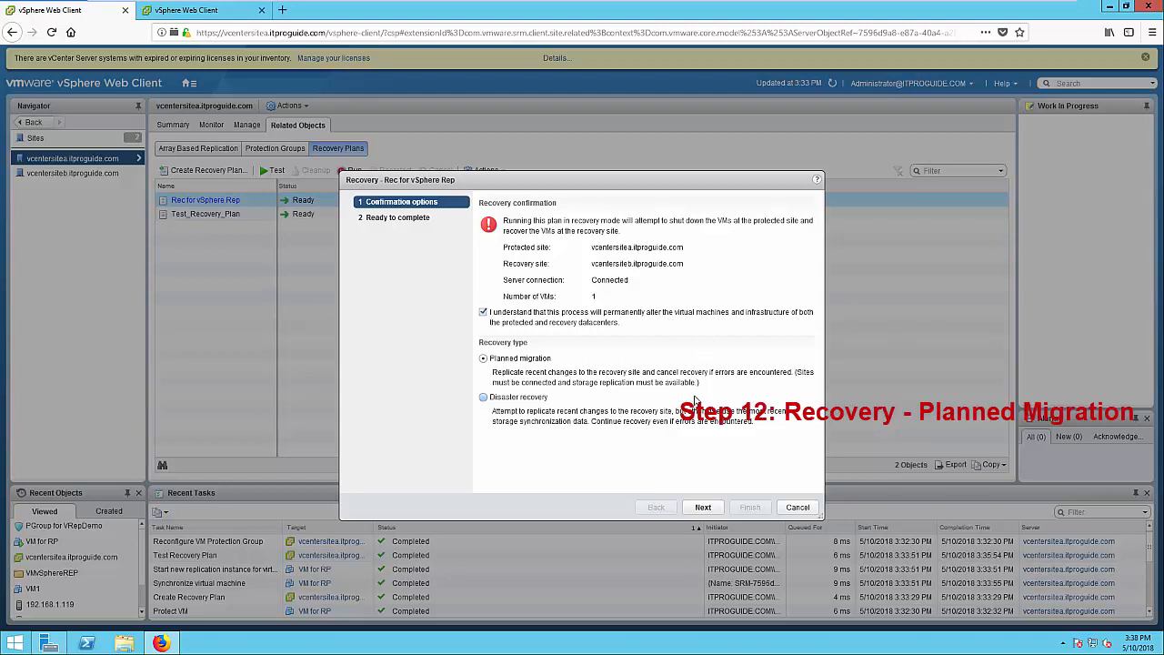
pyautogui.click(706, 506)
pyautogui.click(749, 507)
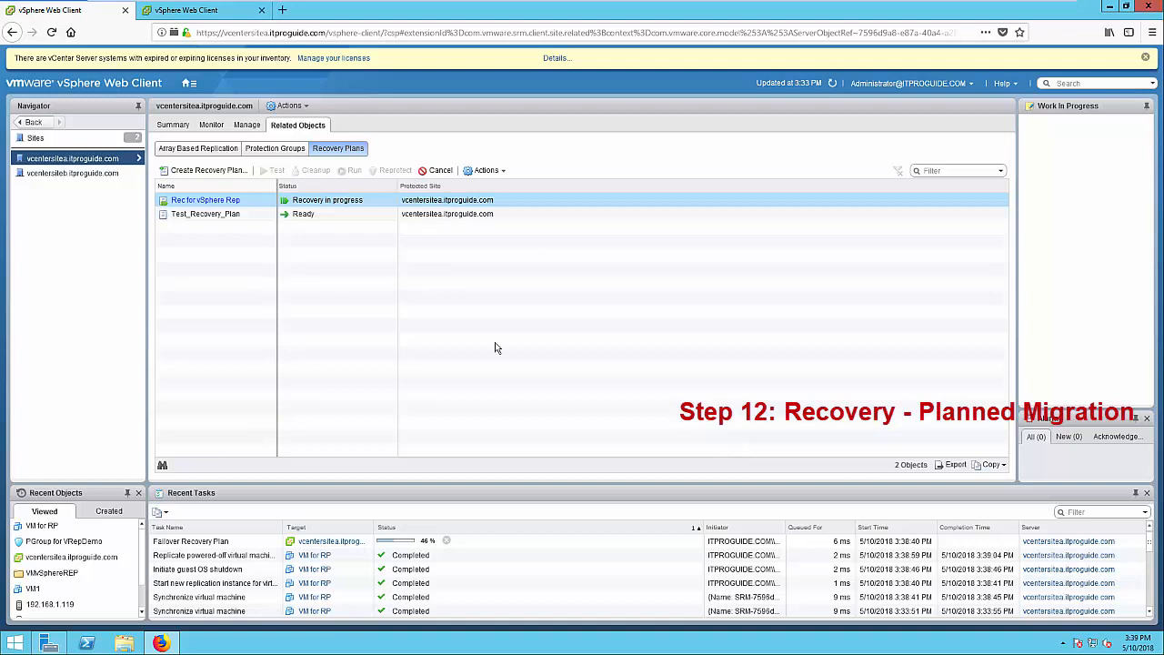
# Switch to the site B tab showing VM for RP's Summary on vcentersiteb
pyautogui.click(234, 15)
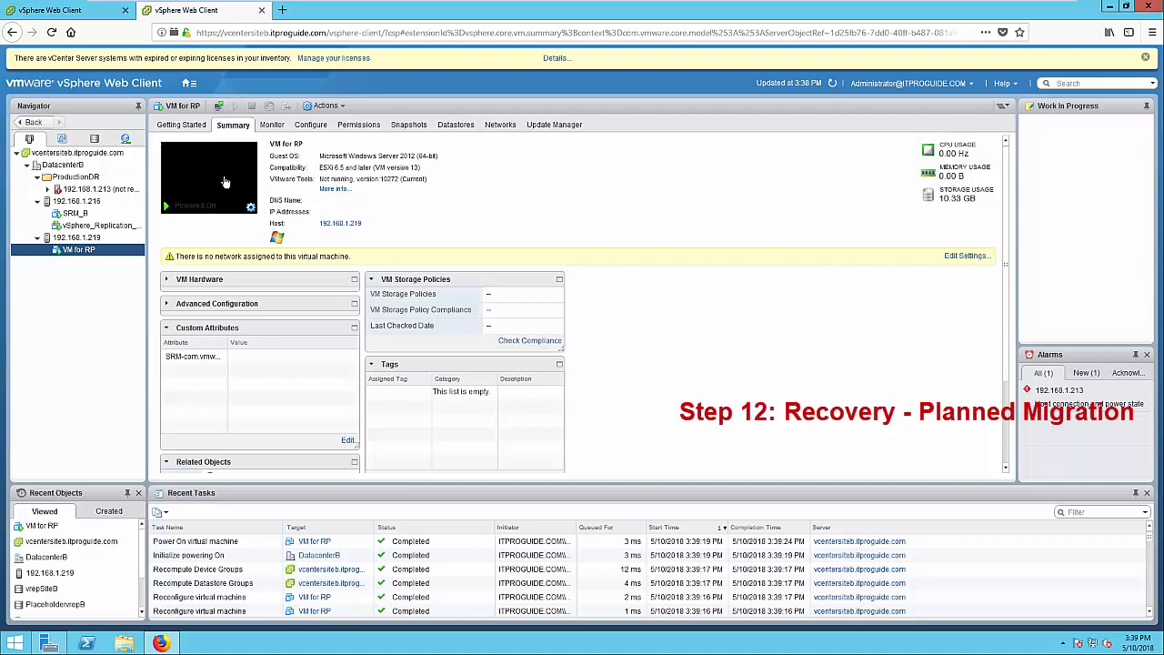
# Select VM for RP in the site A Hosts and Clusters inventory
pyautogui.click(82, 11)
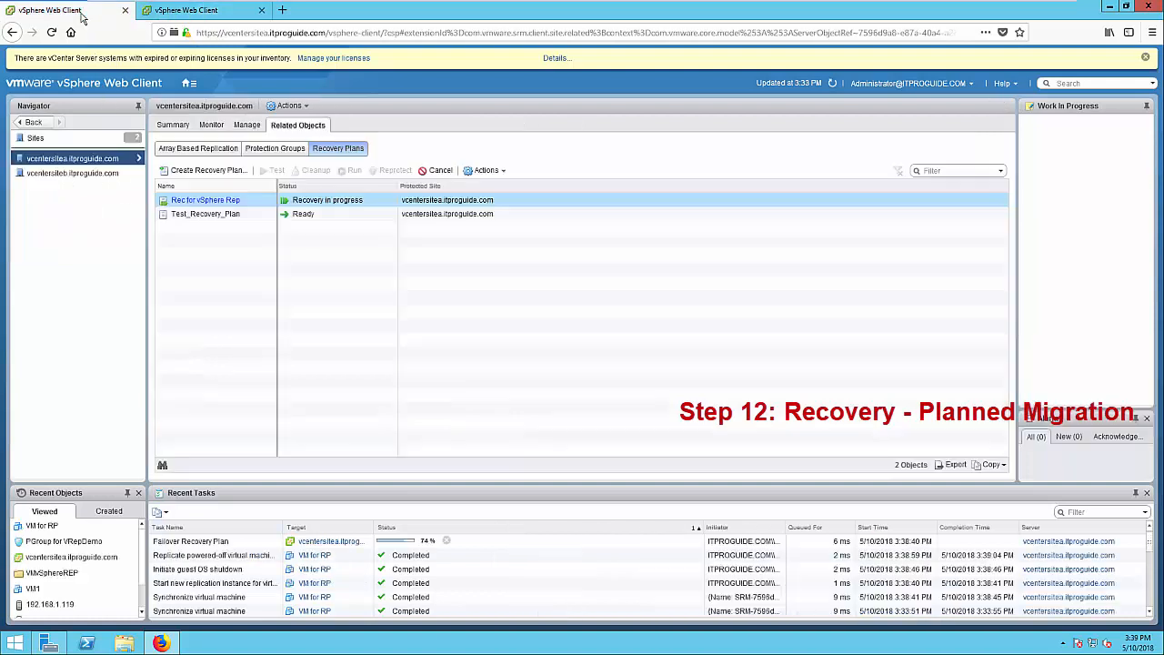
pyautogui.click(185, 84)
pyautogui.click(218, 113)
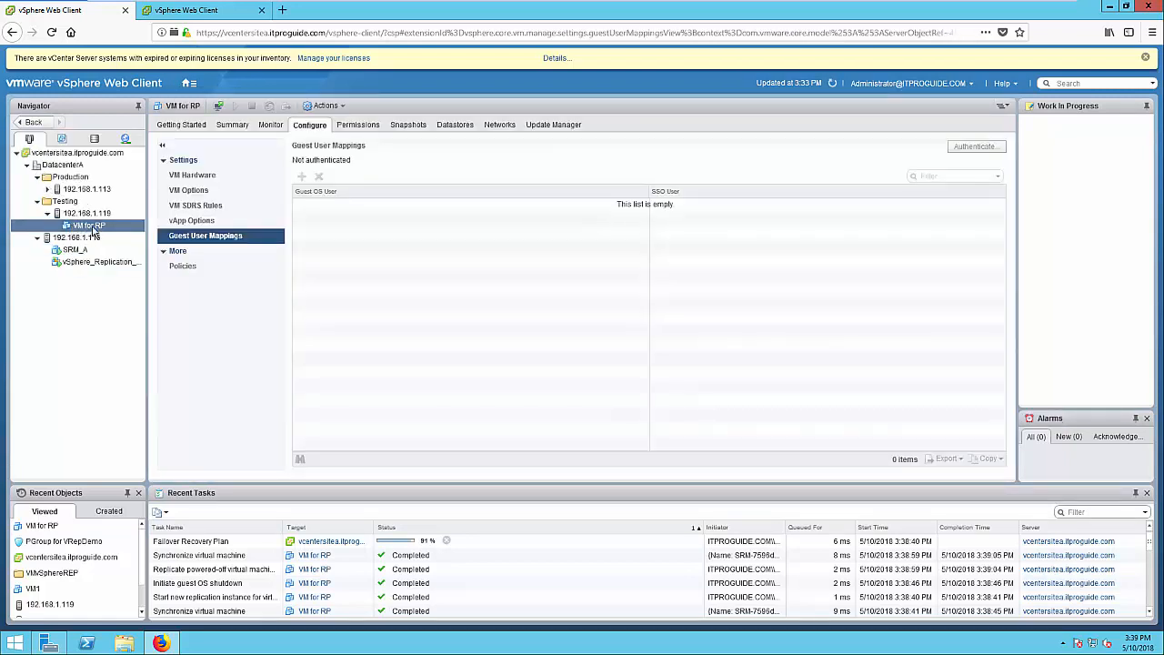
pyautogui.click(92, 226)
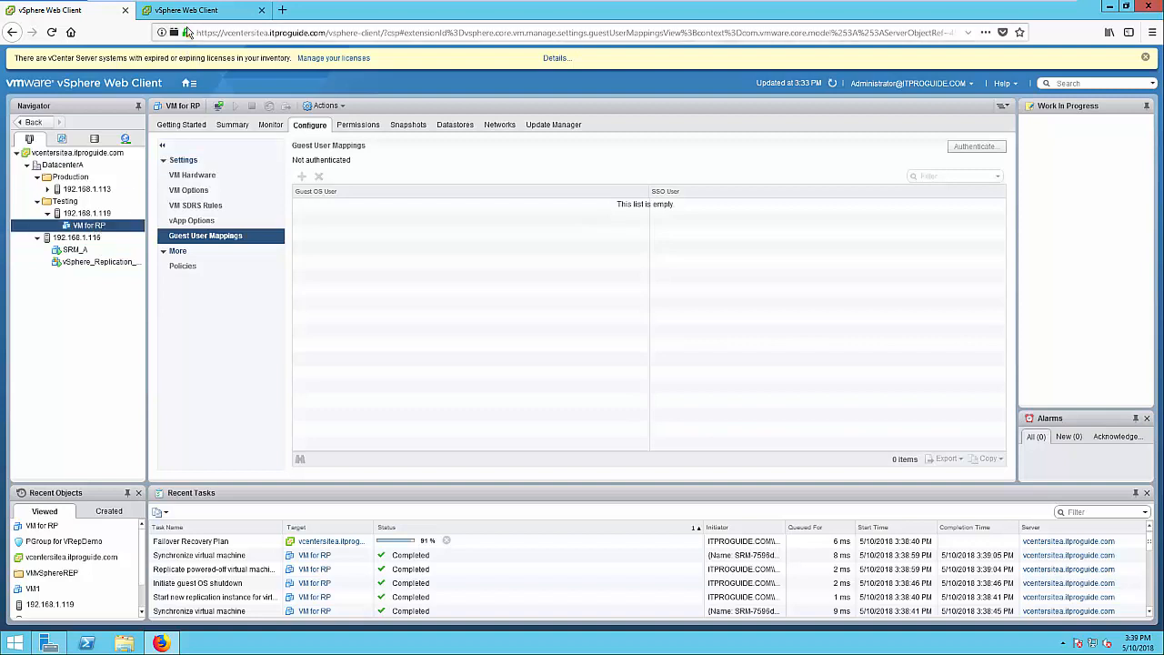
# On the site B tab, refresh the inventory and open VM for RP's console
pyautogui.click(187, 11)
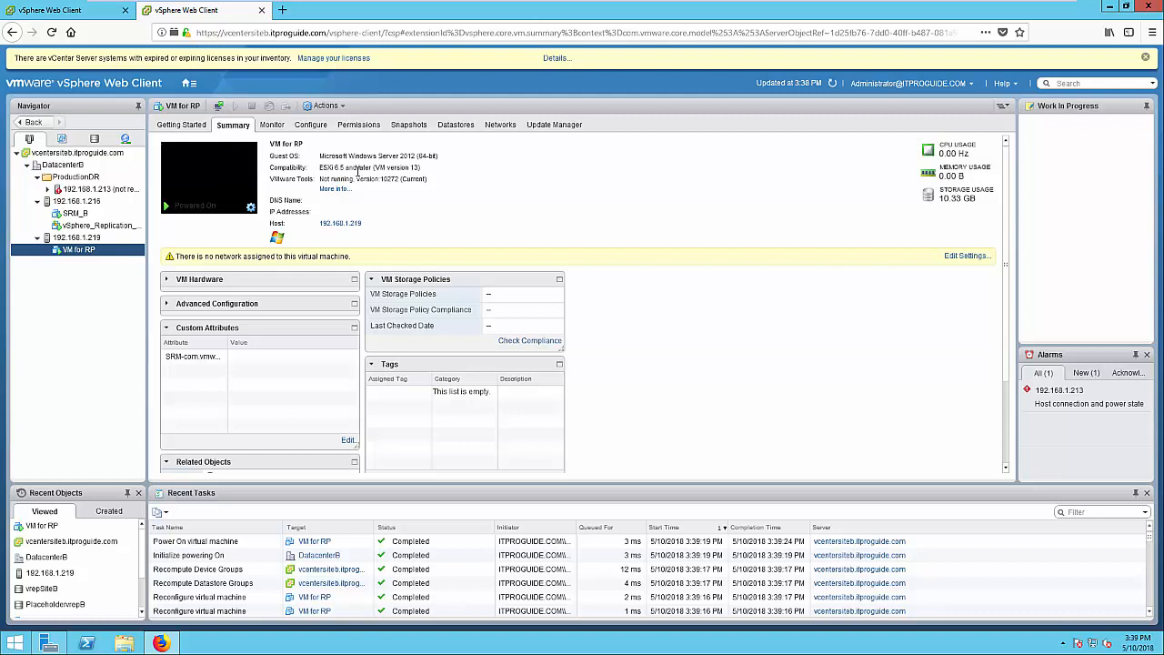
pyautogui.click(832, 84)
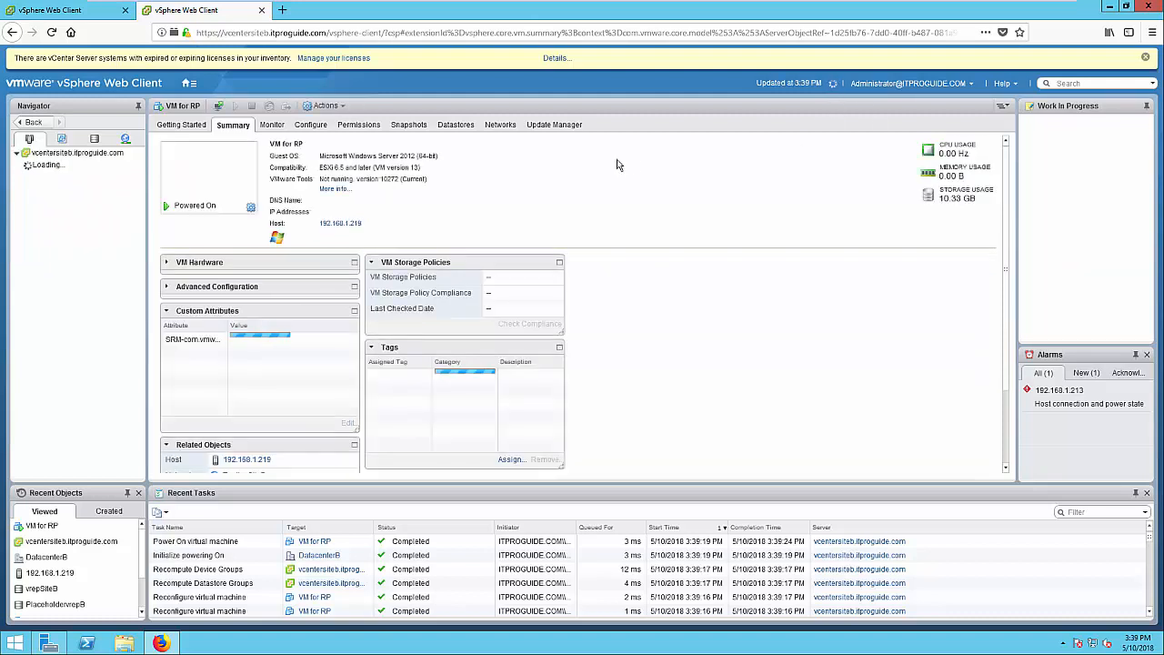
pyautogui.click(211, 179)
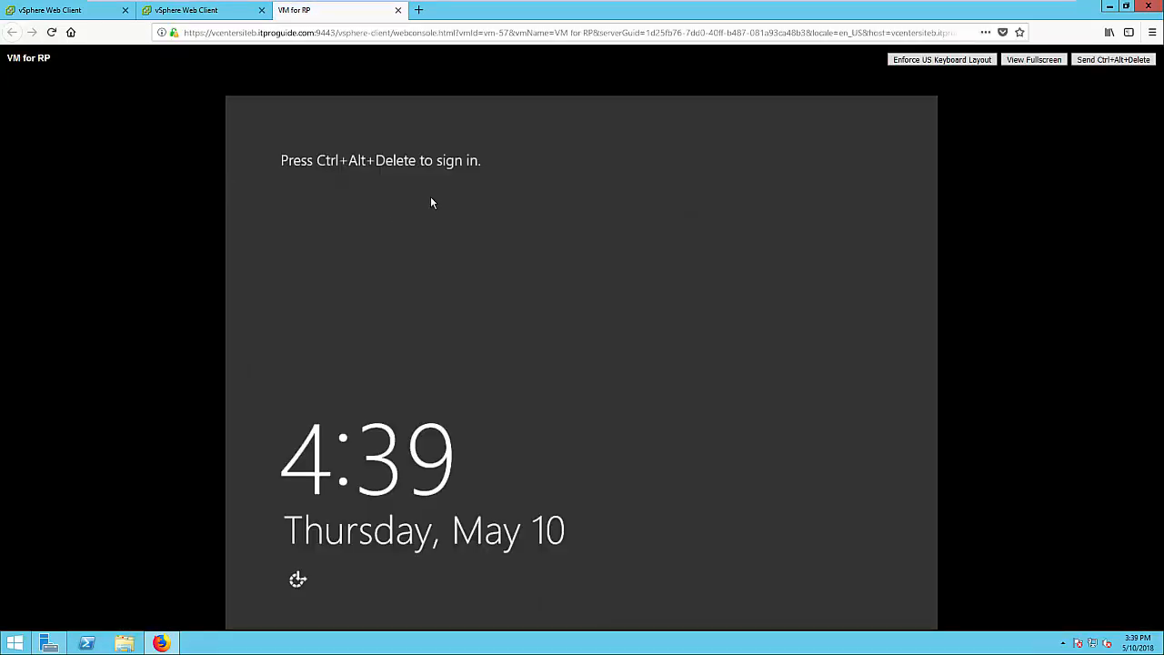